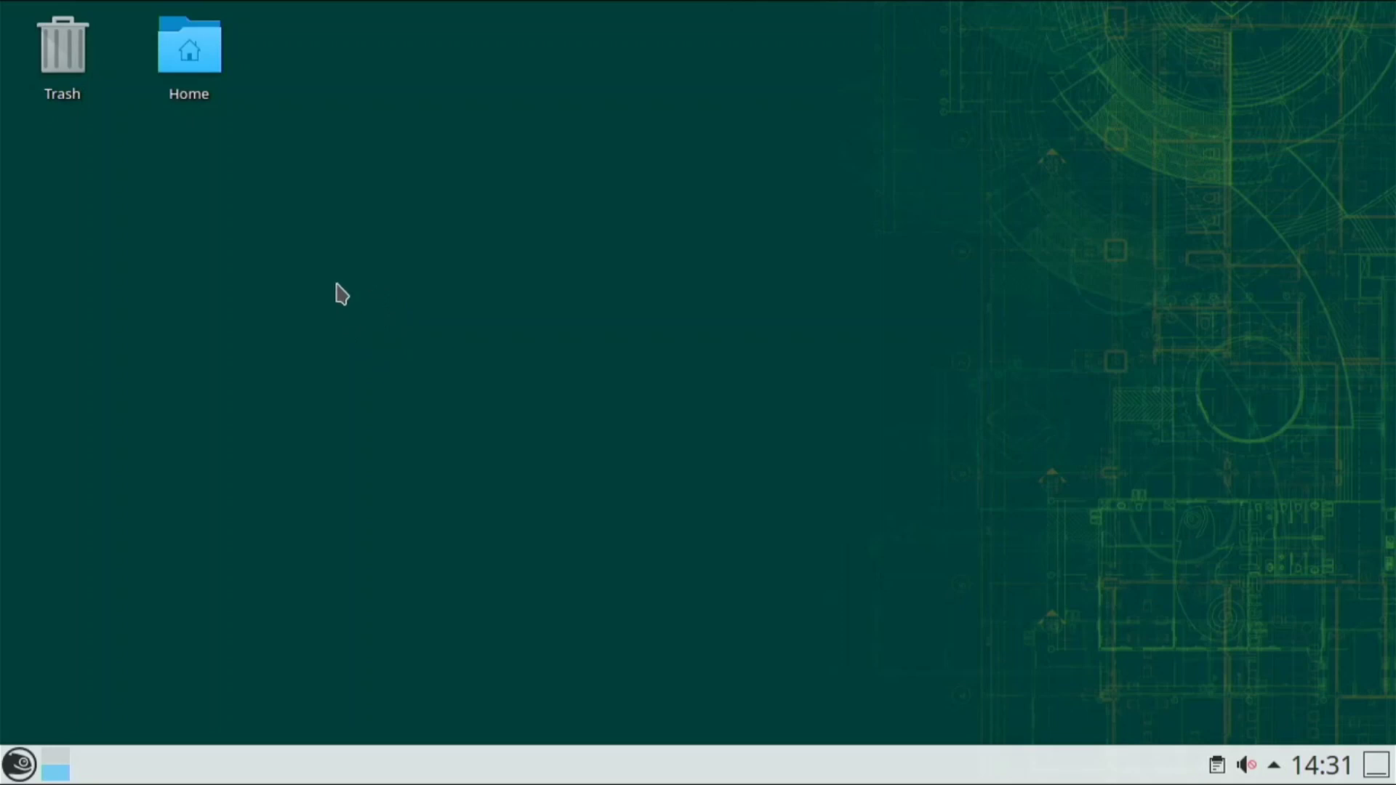
Look over the application launcher's Computer section and the system tray's audio volume, status and clipboard pop-ups.
click(18, 763)
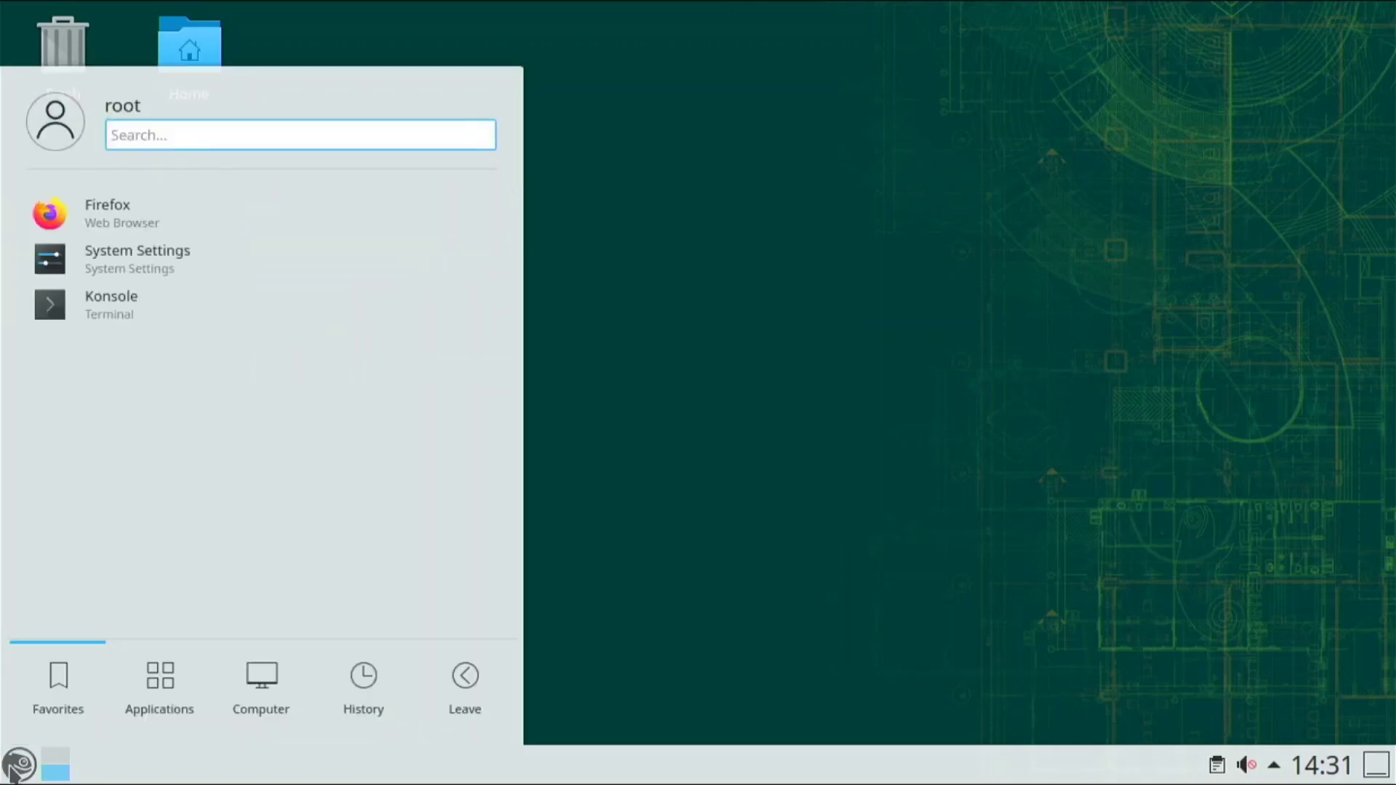
mouse_move(203, 684)
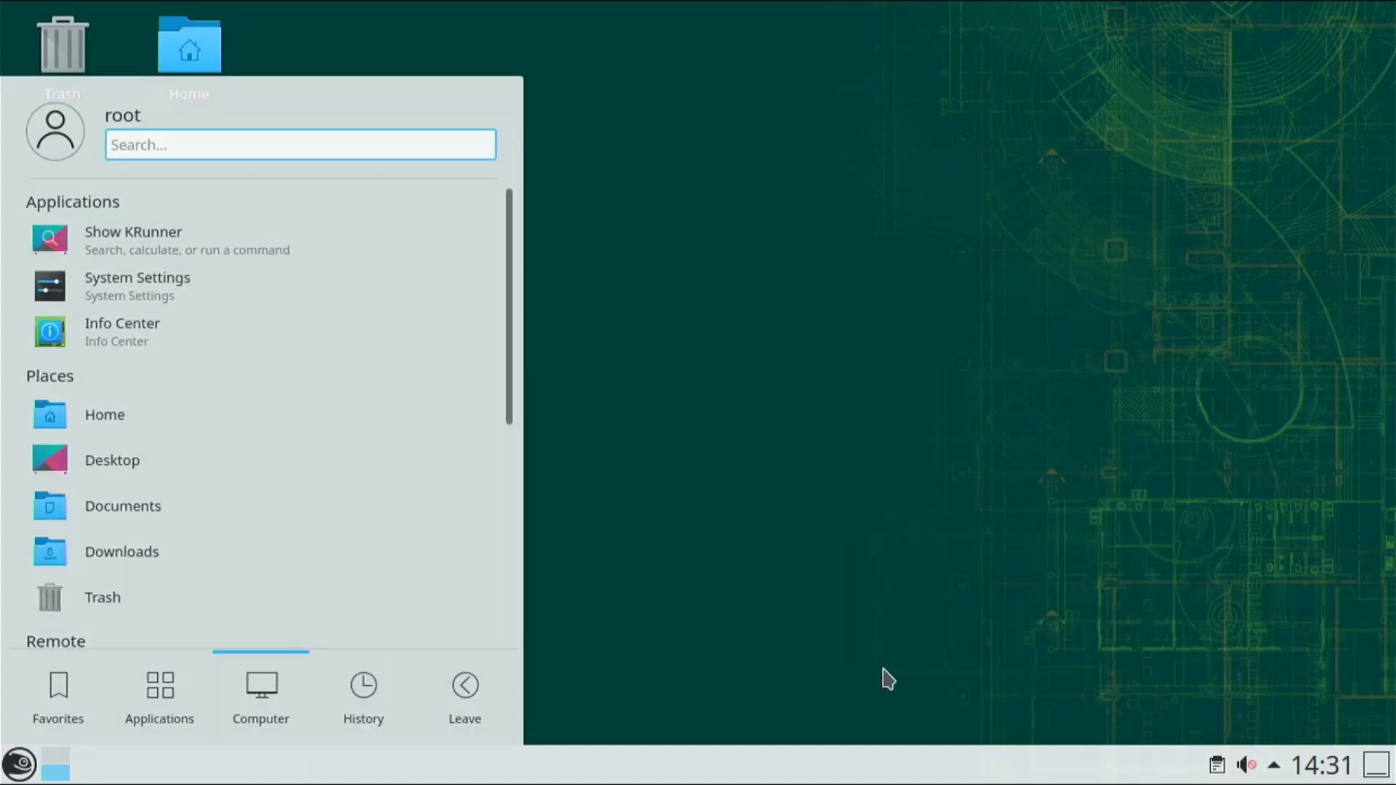
click(824, 683)
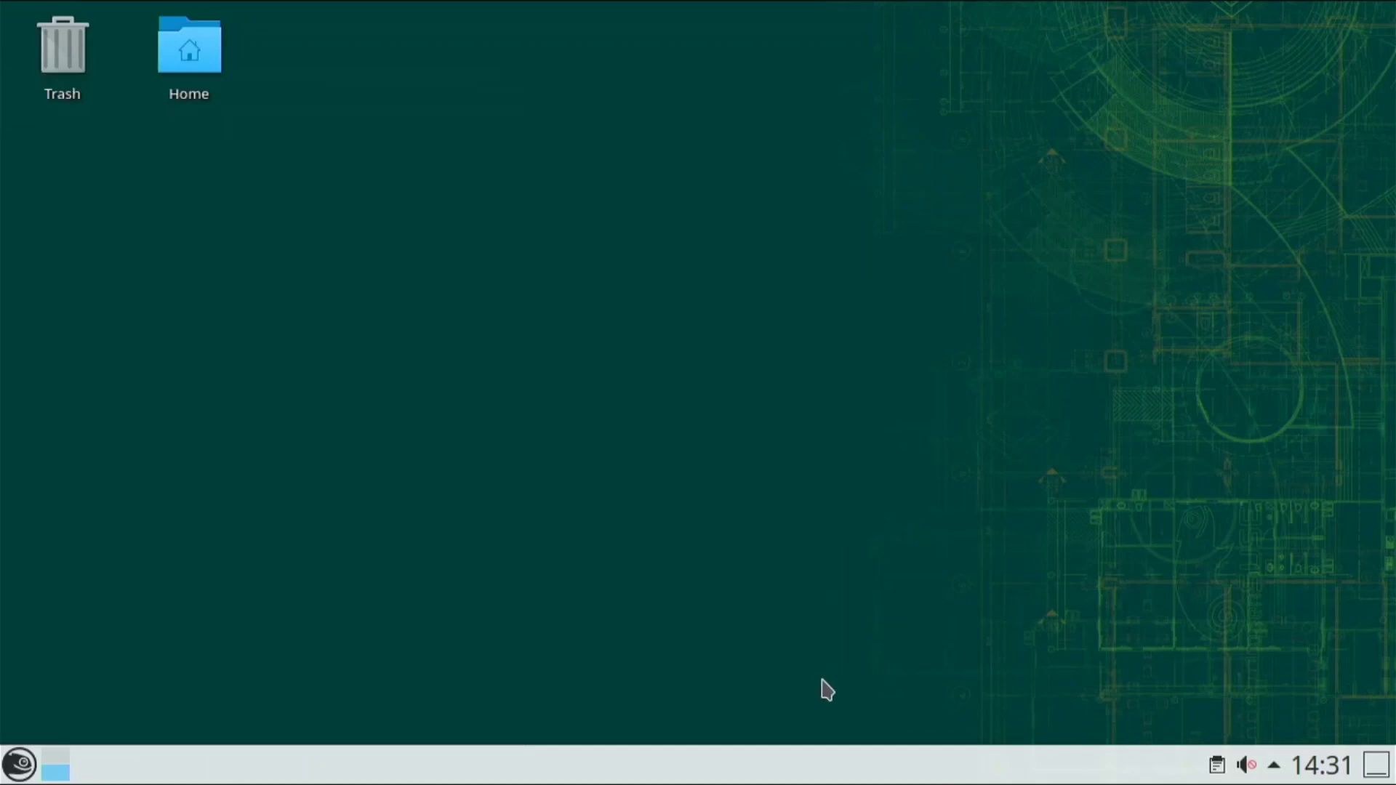
click(1246, 766)
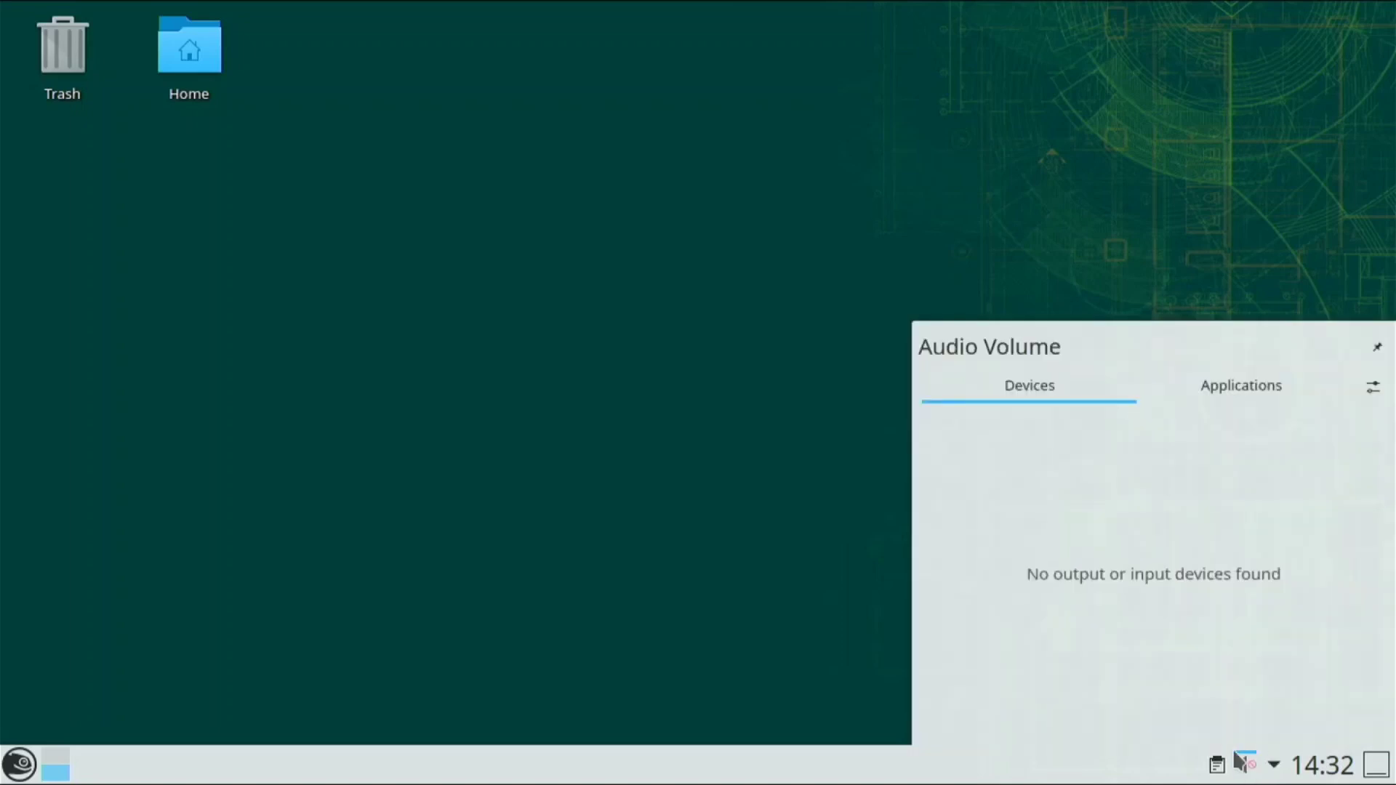
click(1274, 767)
click(1273, 768)
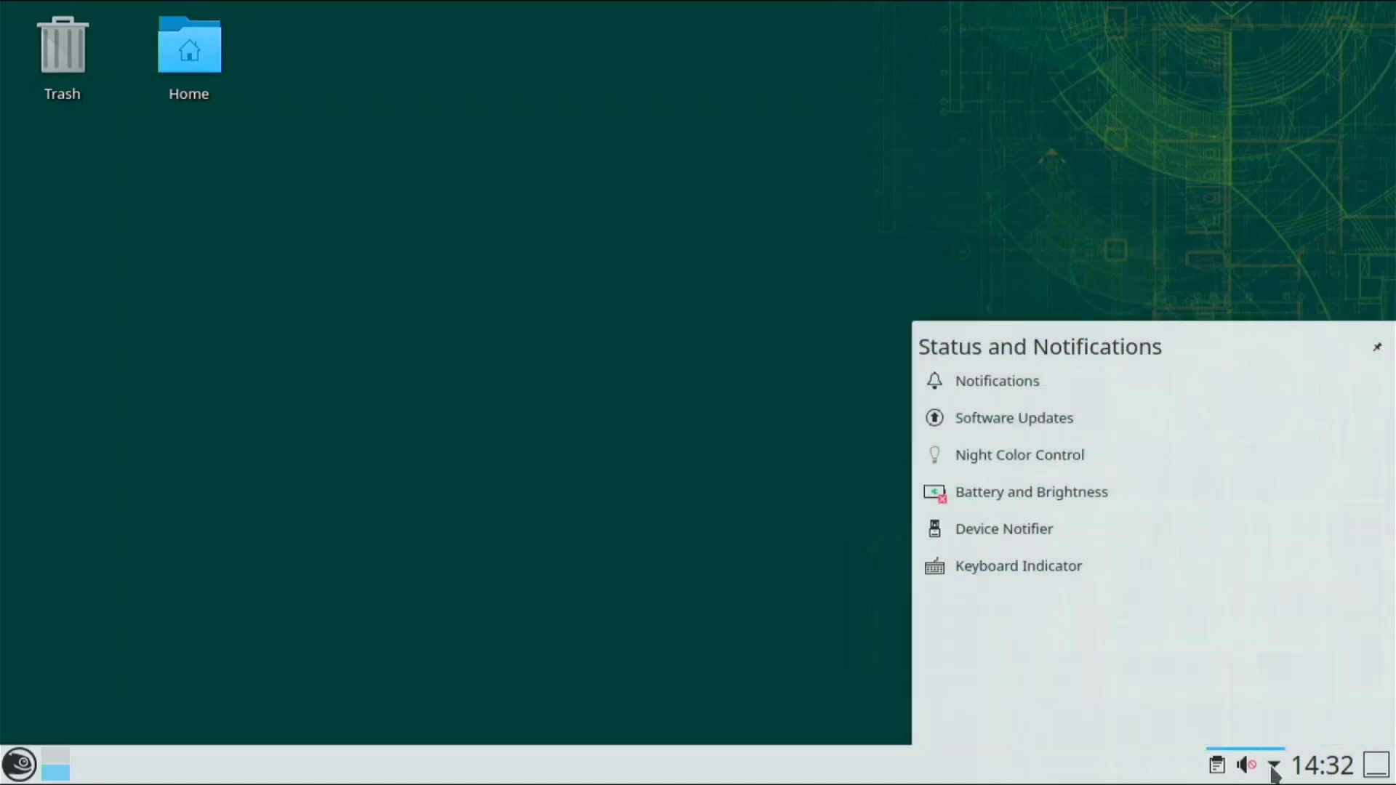
click(1217, 764)
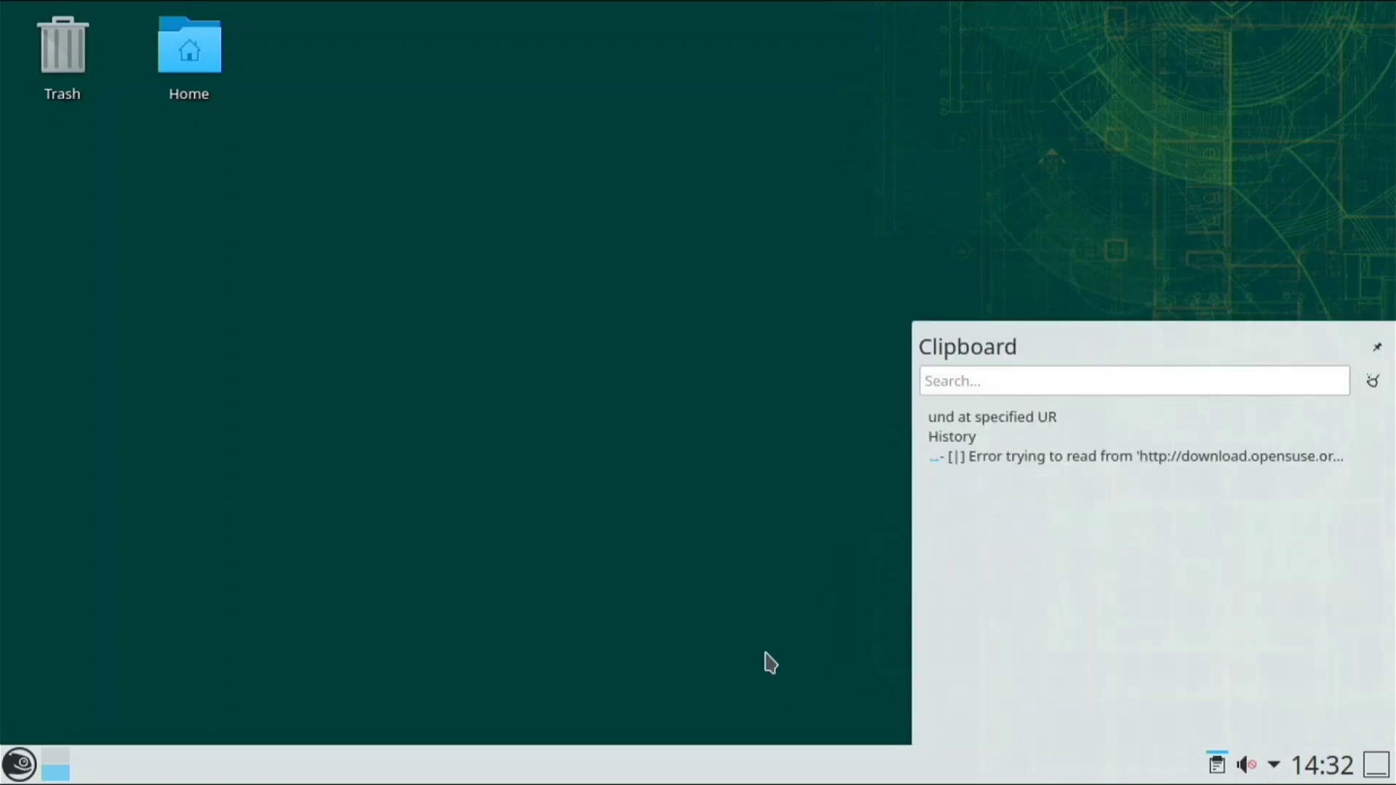
click(770, 663)
Examine the installed applications in the launcher's Graphics, Internet, Settings and System categories.
click(16, 765)
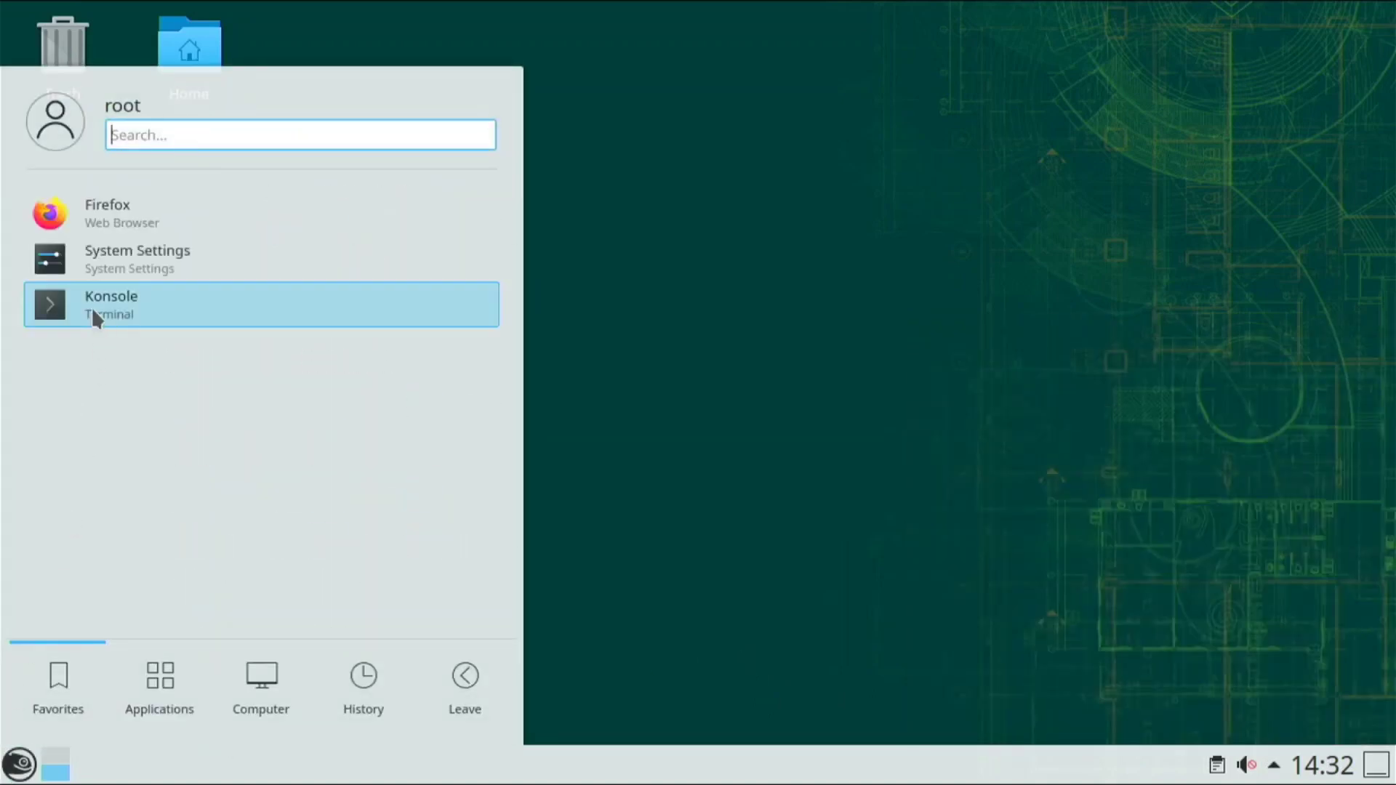
mouse_move(134, 672)
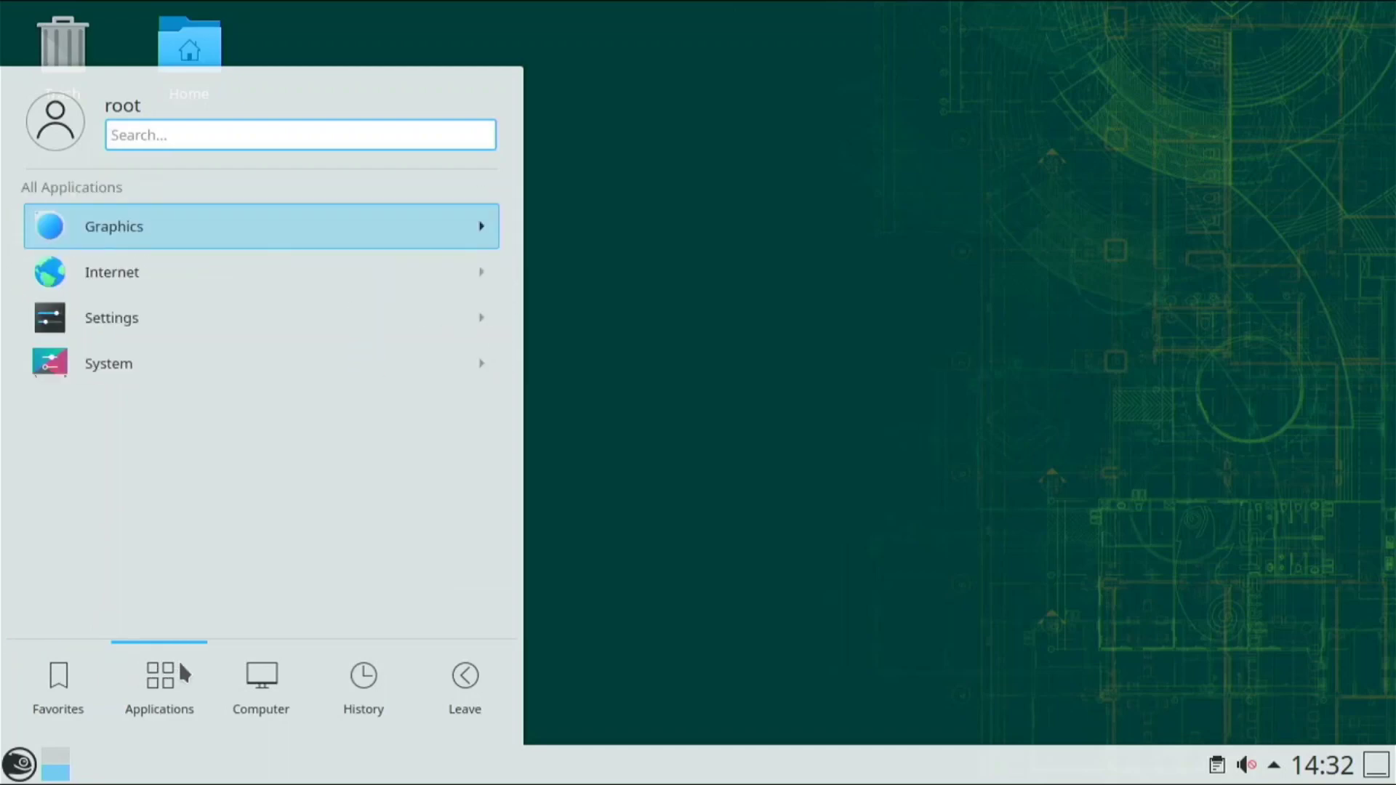
click(205, 225)
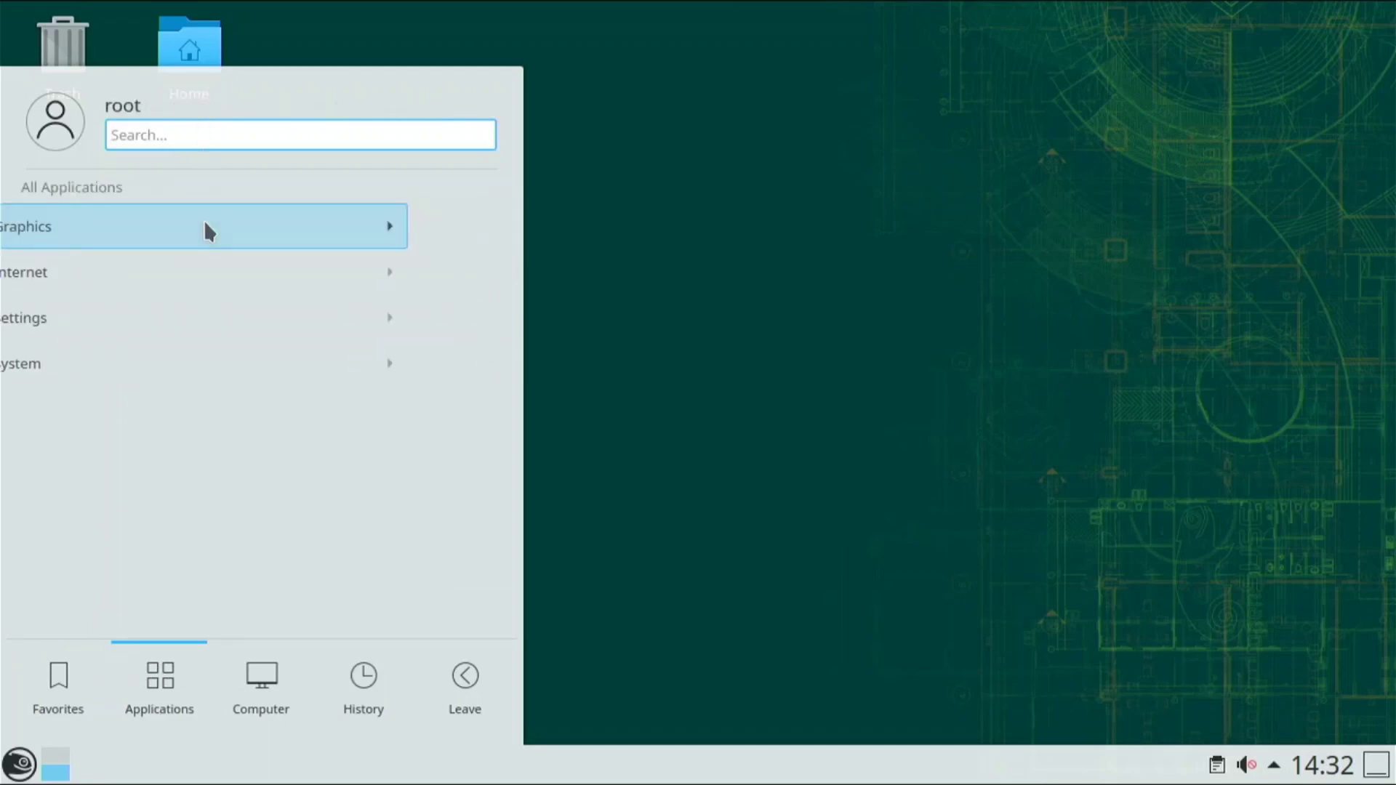
click(125, 190)
click(144, 268)
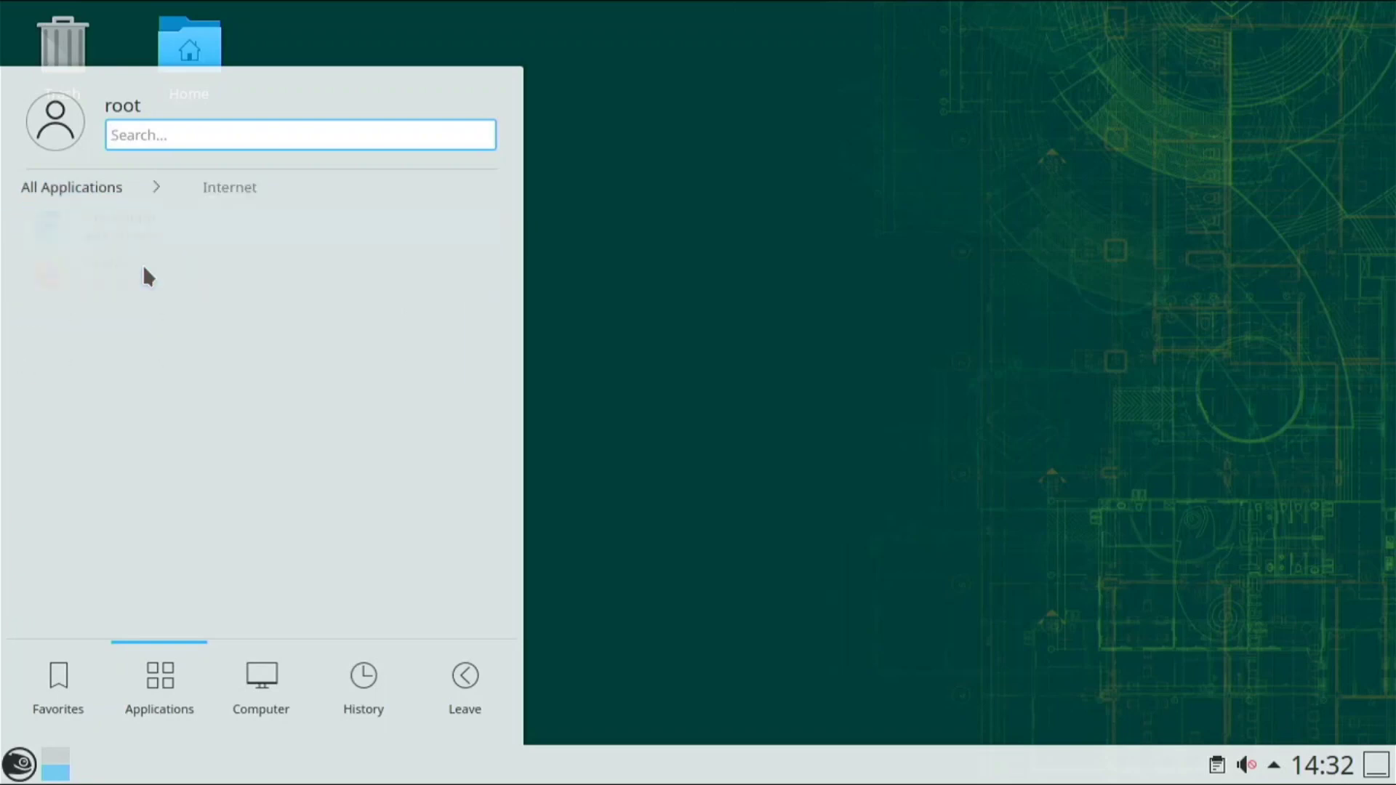
click(94, 192)
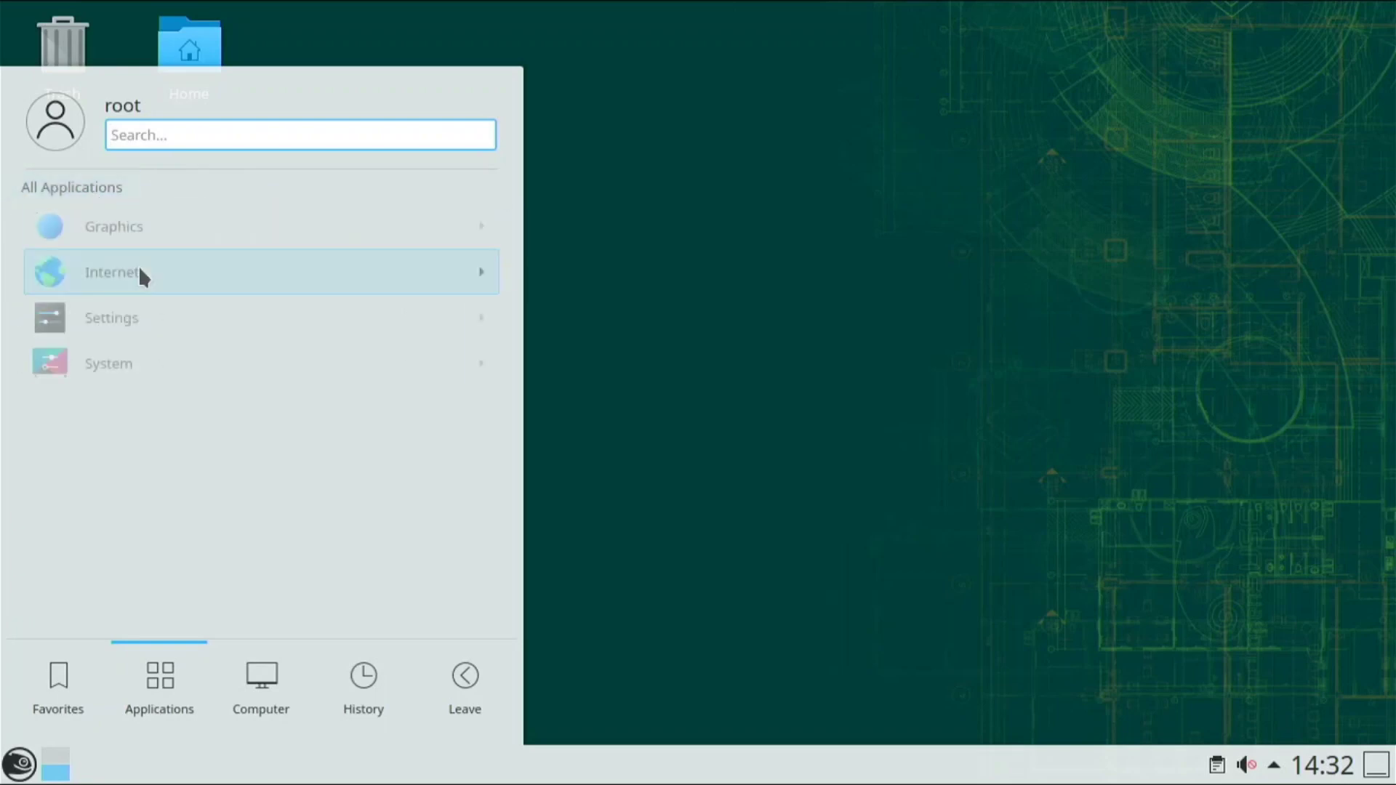
click(154, 321)
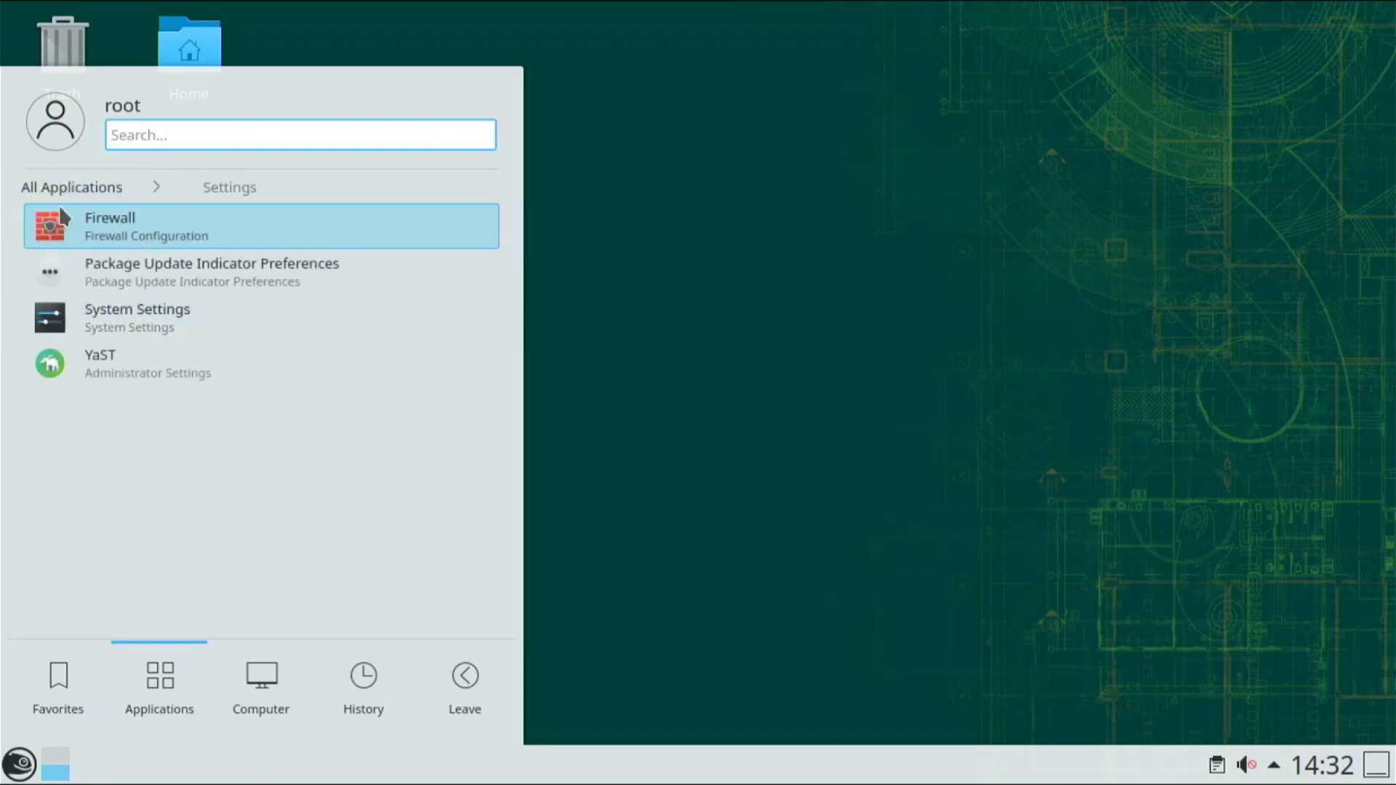
click(61, 187)
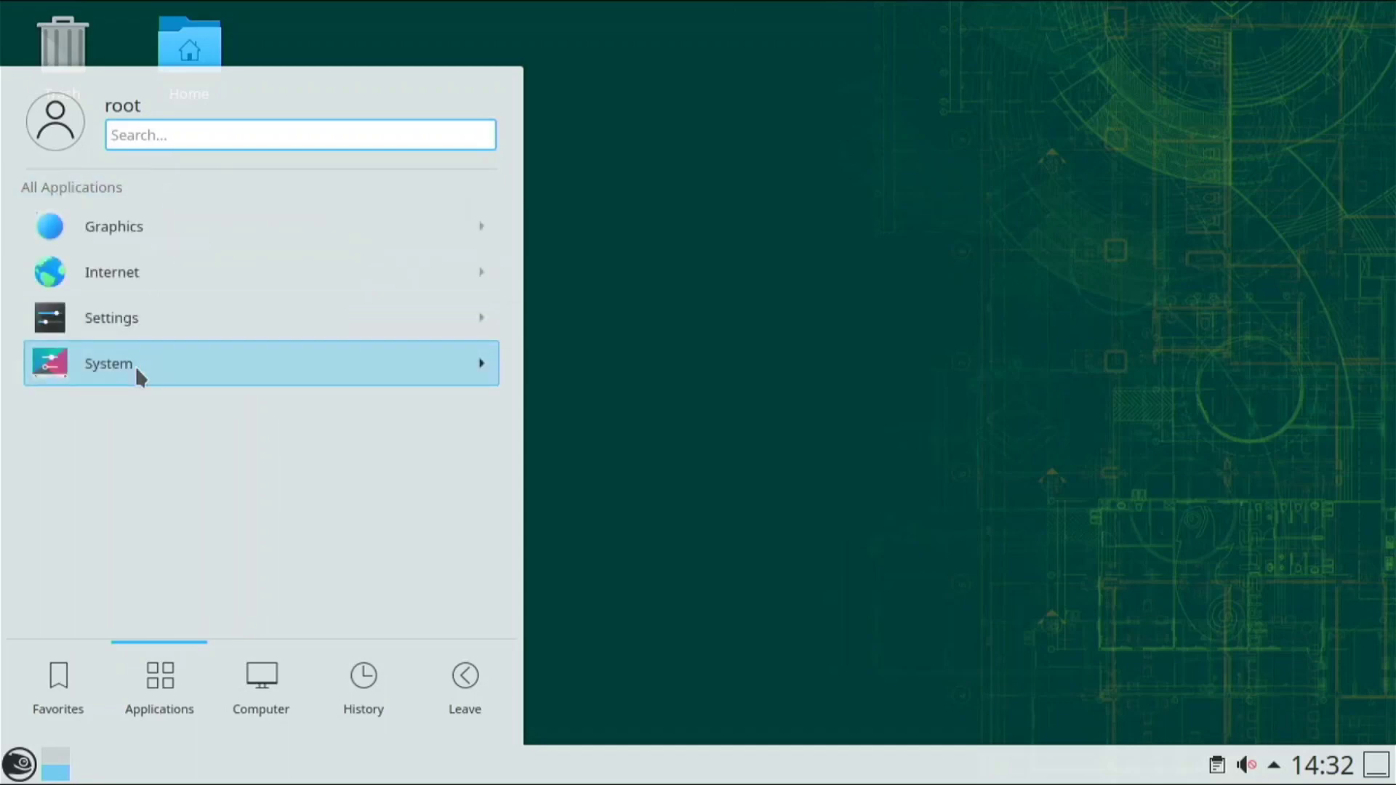
click(135, 365)
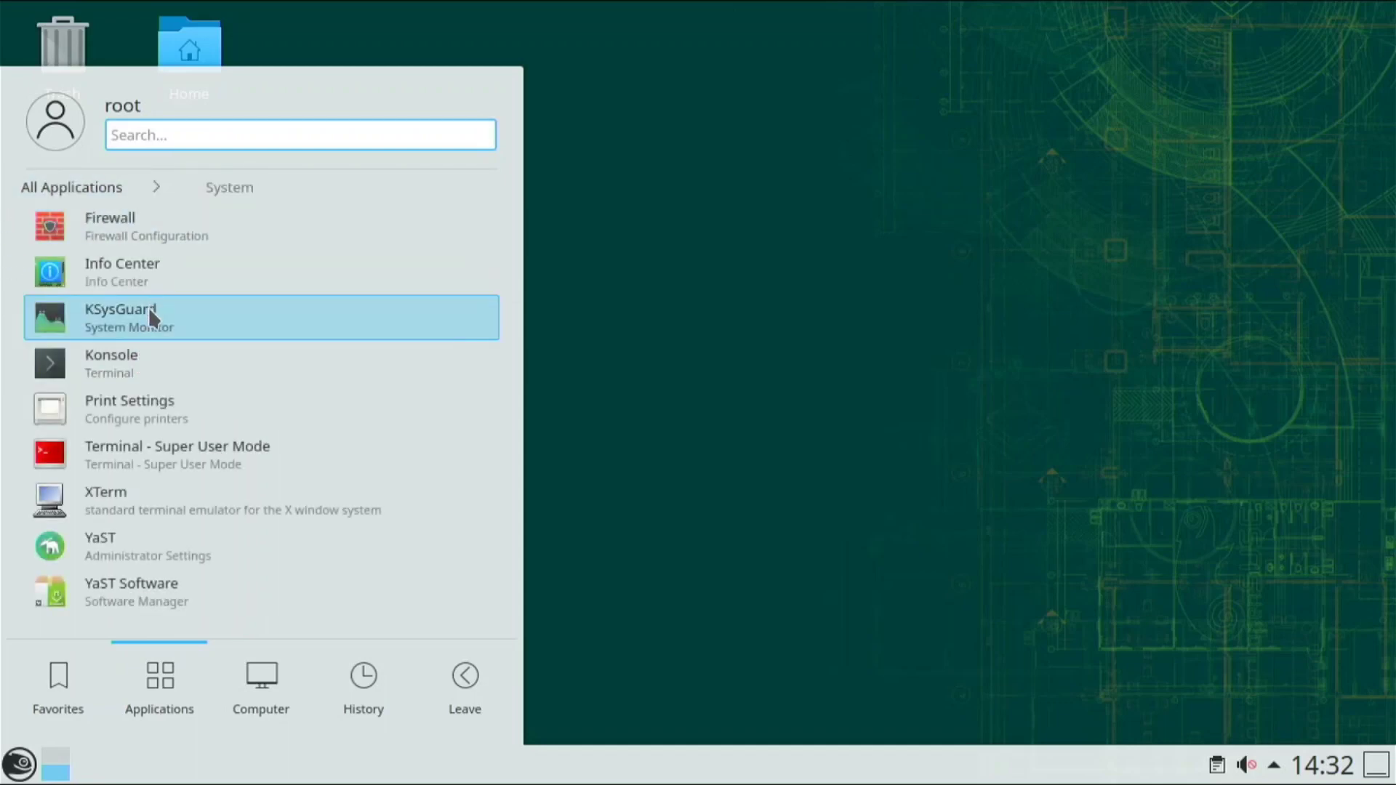
Launch Firefox from the Internet applications and close its second browser tab.
click(80, 187)
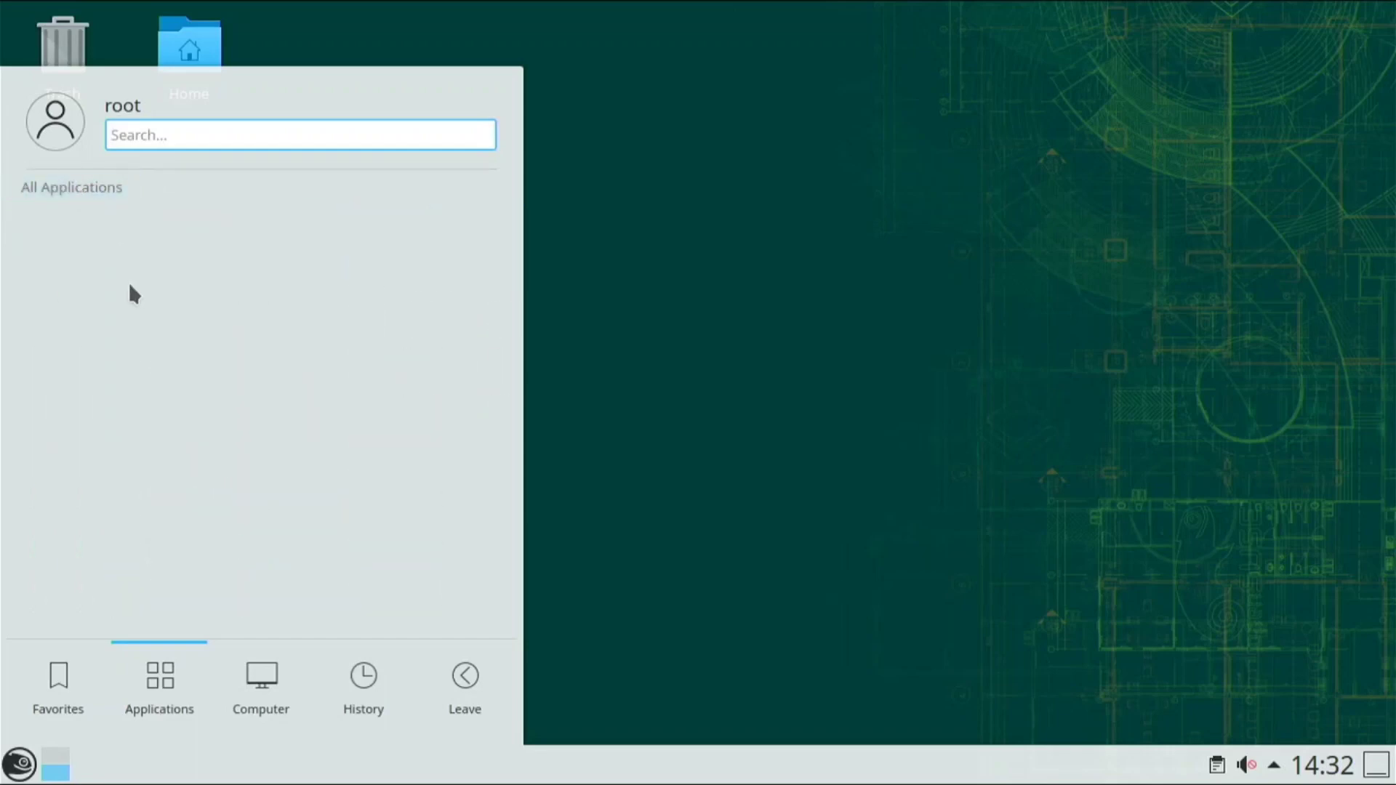
click(155, 291)
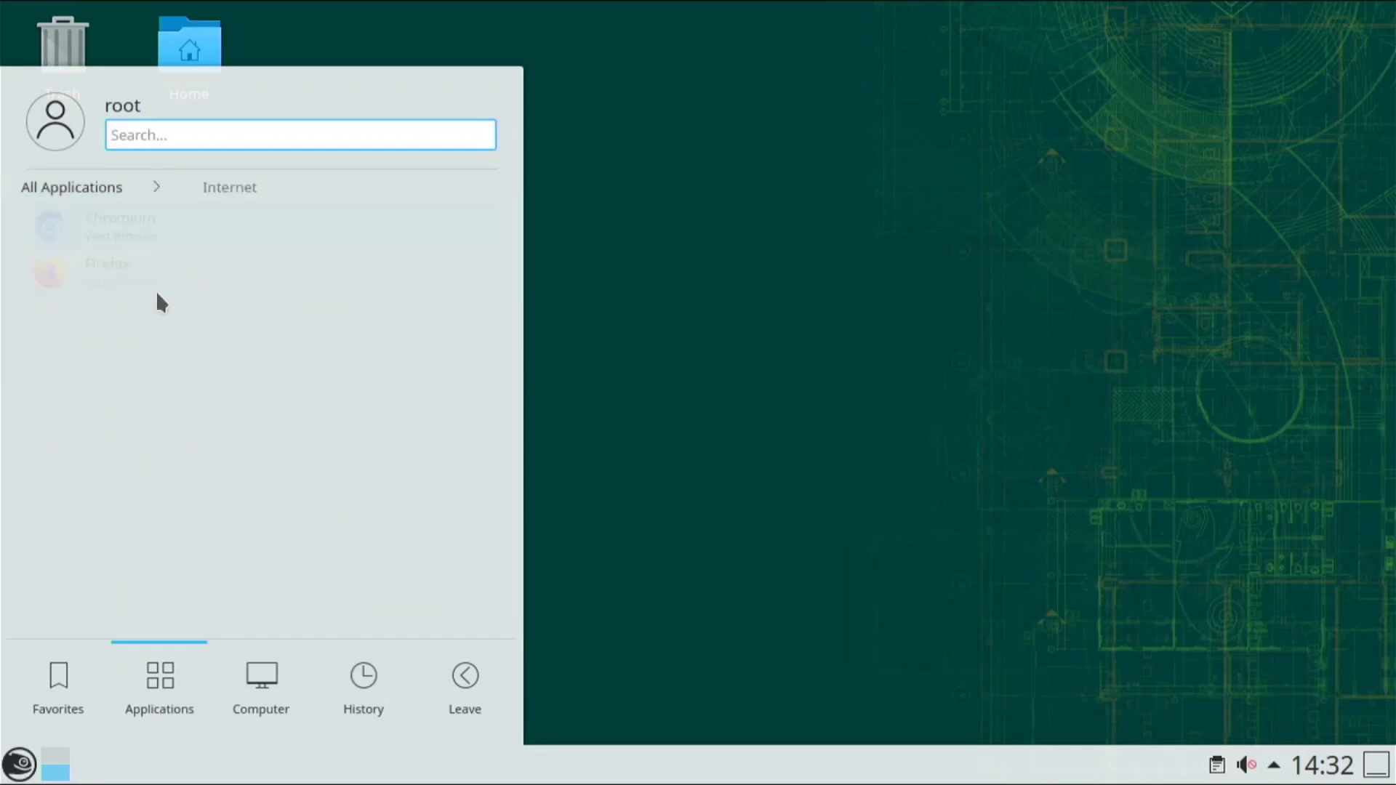
click(164, 269)
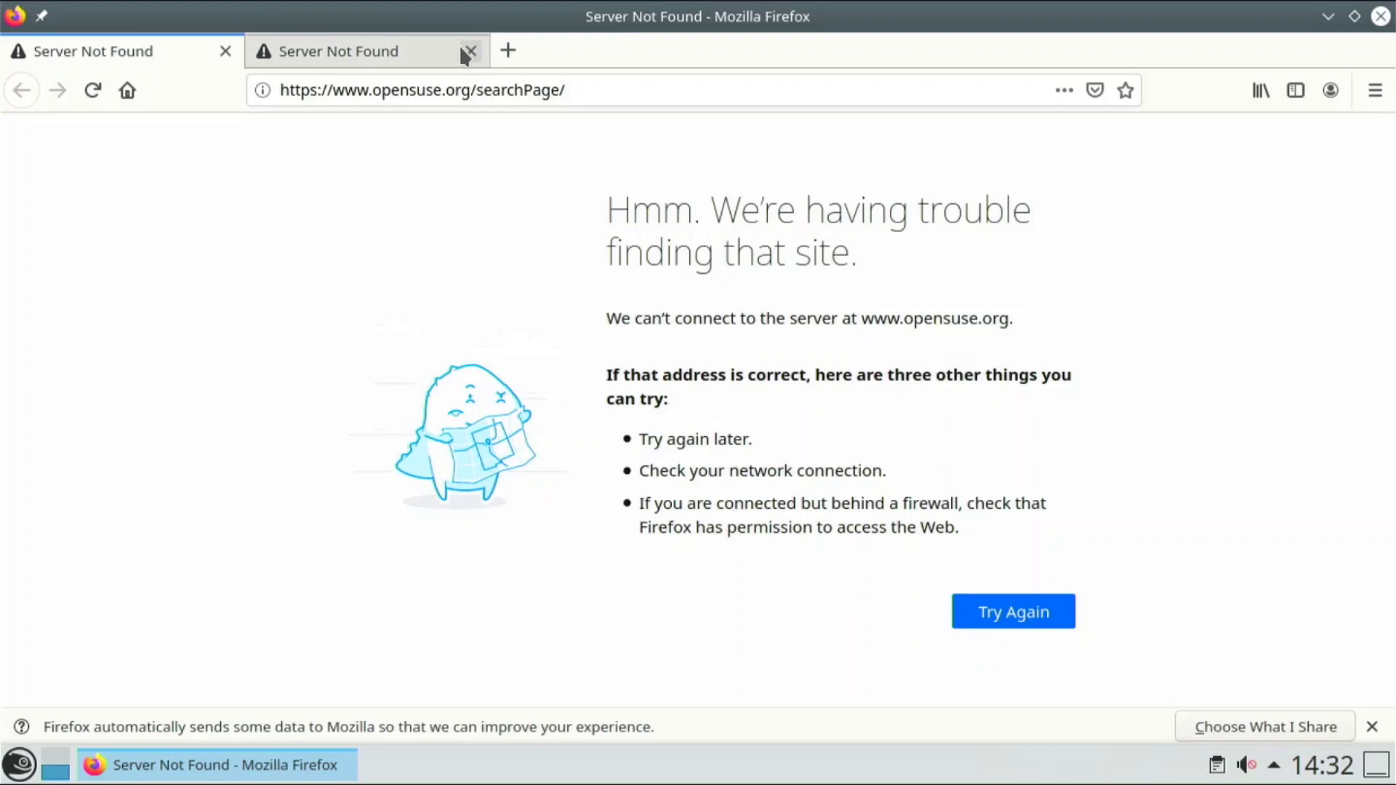
click(470, 51)
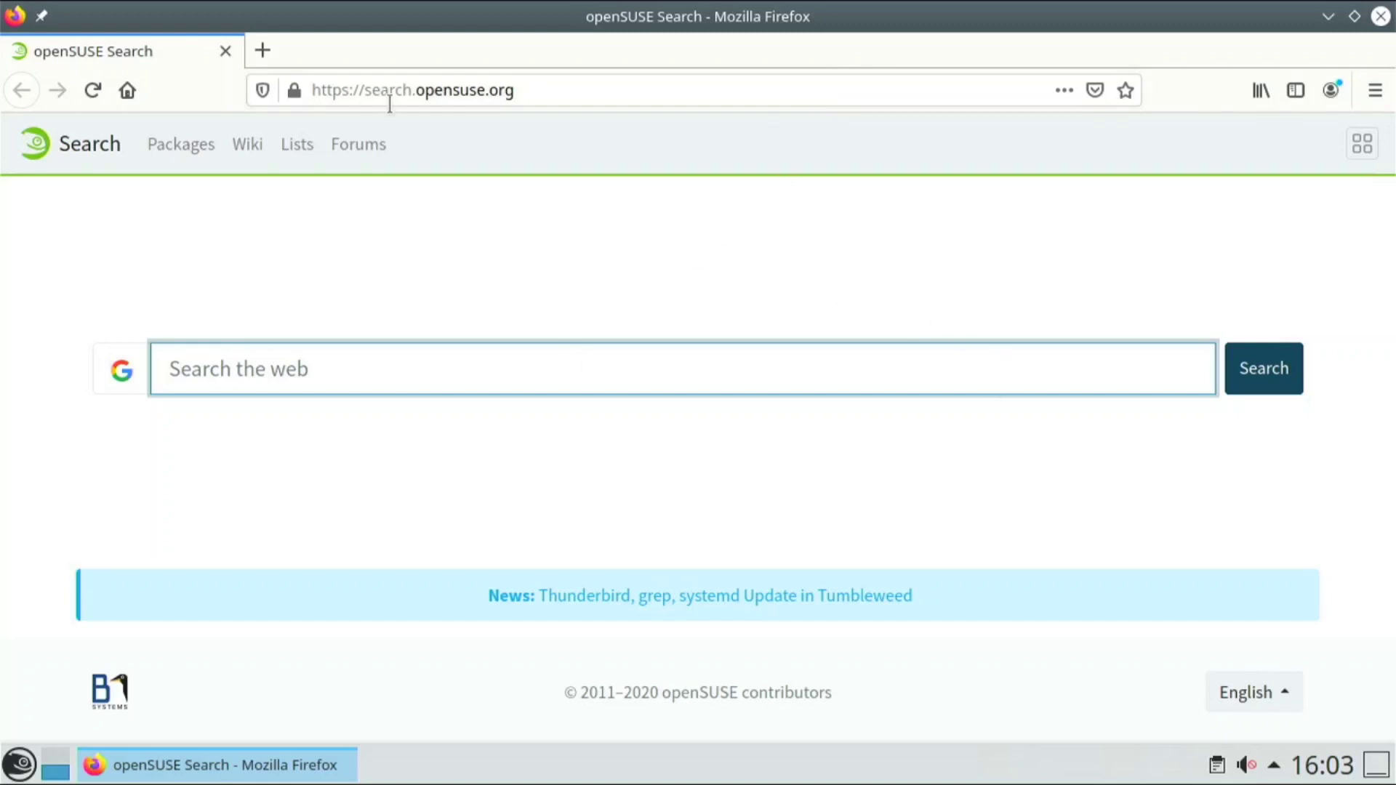
Go to youtube.com and search for "big buck bunny".
click(538, 91)
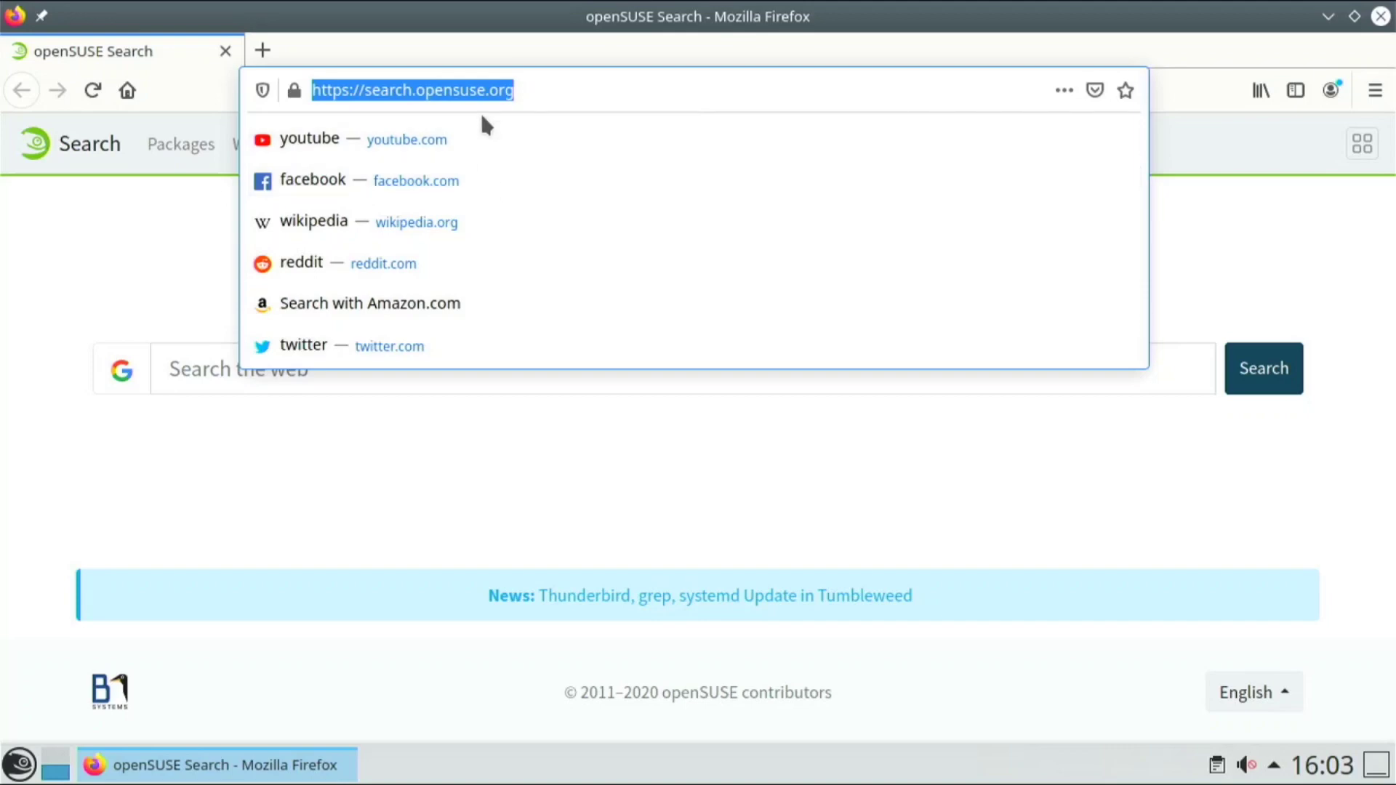
click(492, 146)
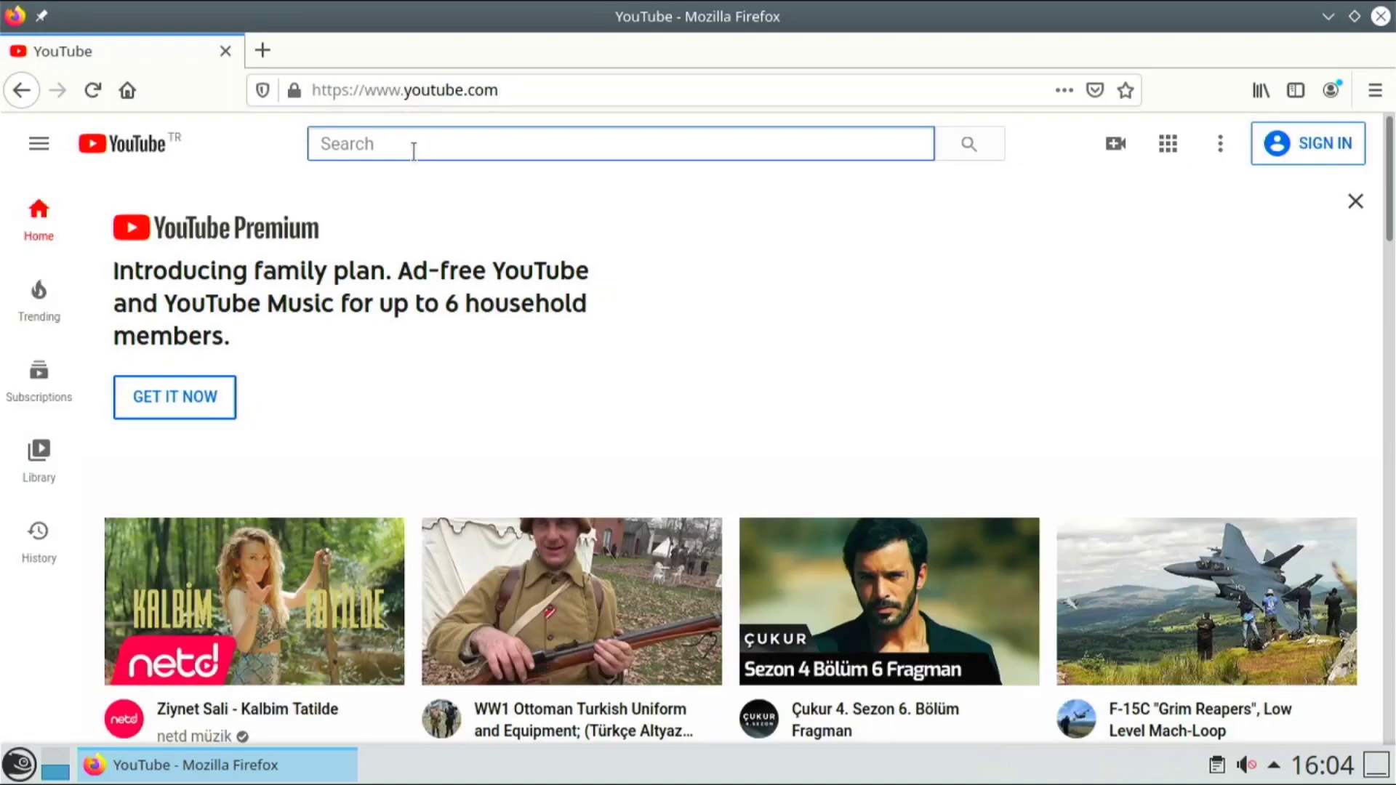
text(big buc)
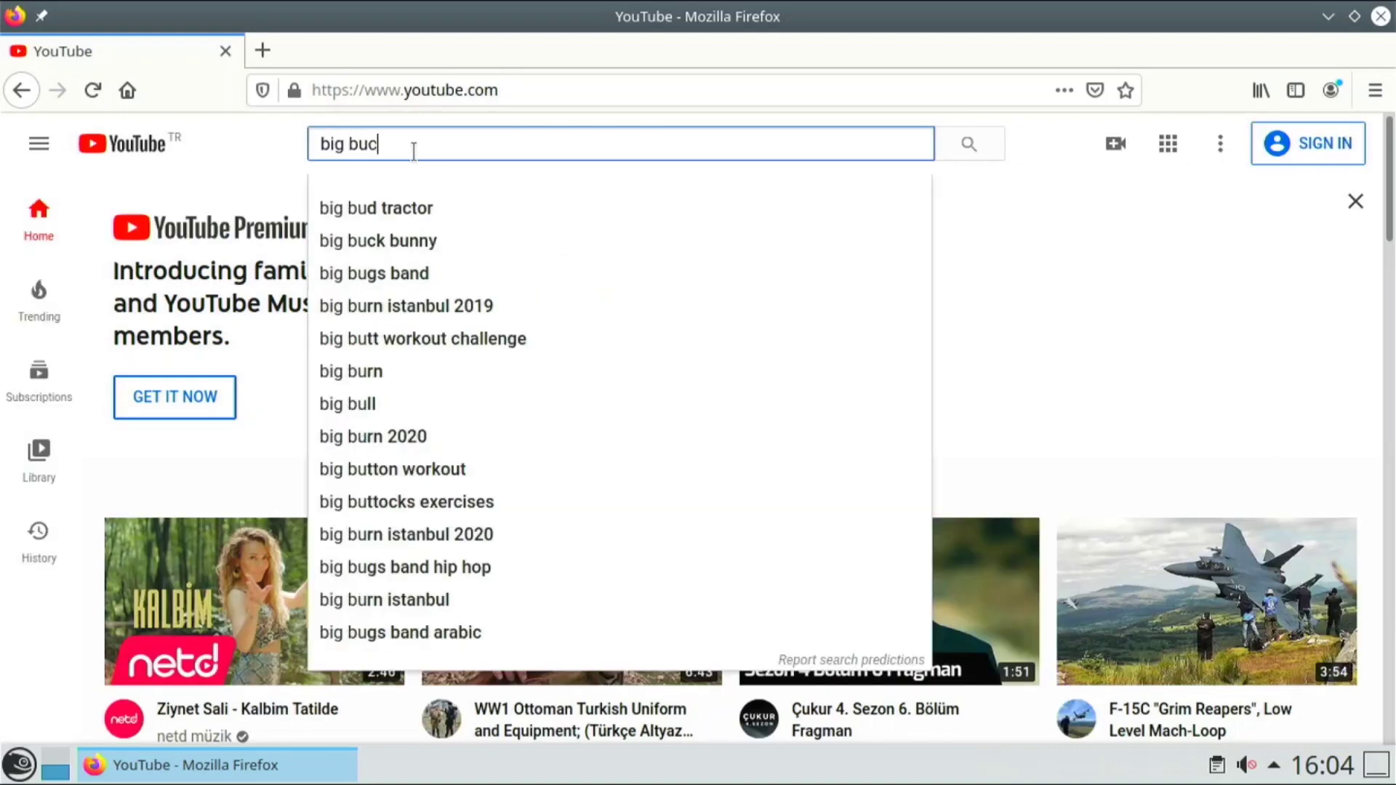
text(k bunny)
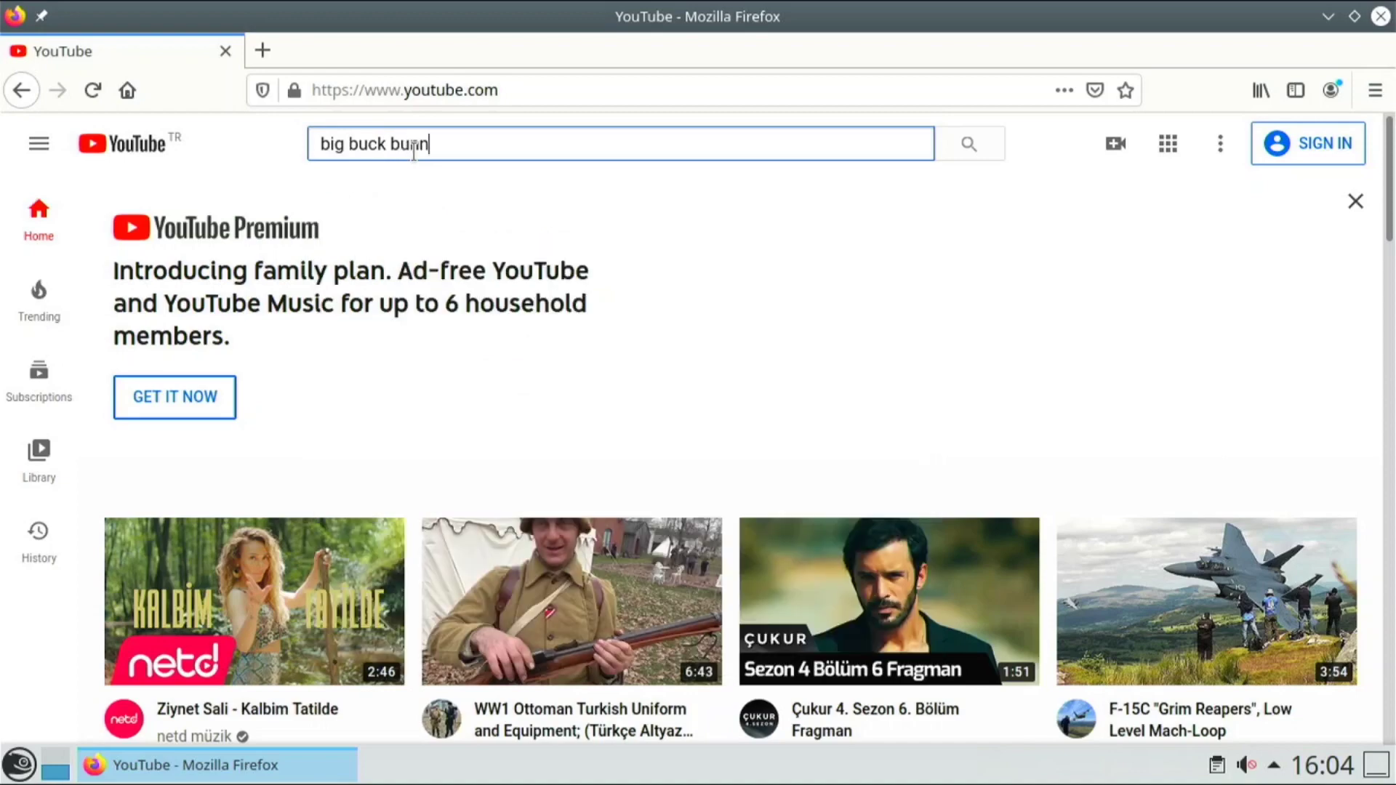
key(Return)
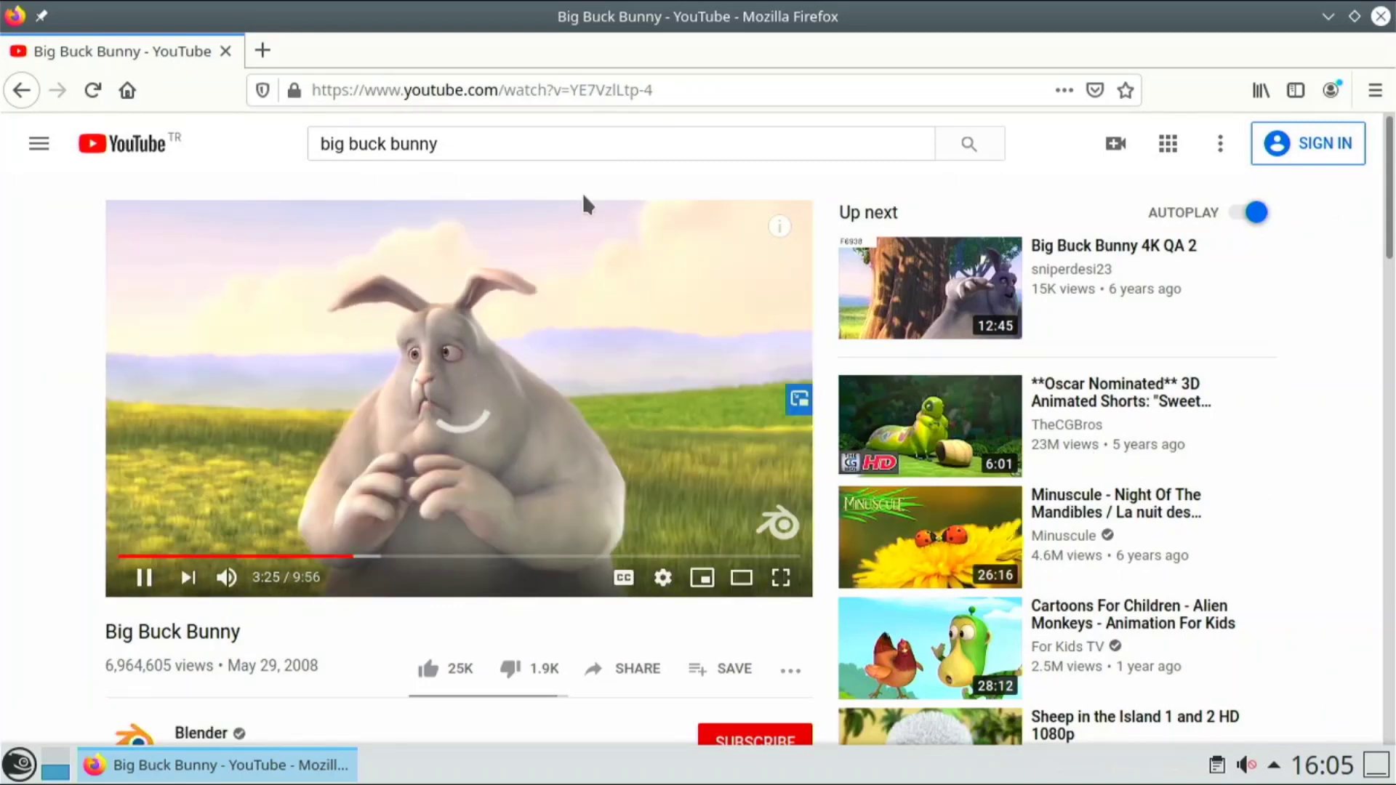
Replace the video's web address with amazon.com and load the site.
click(689, 102)
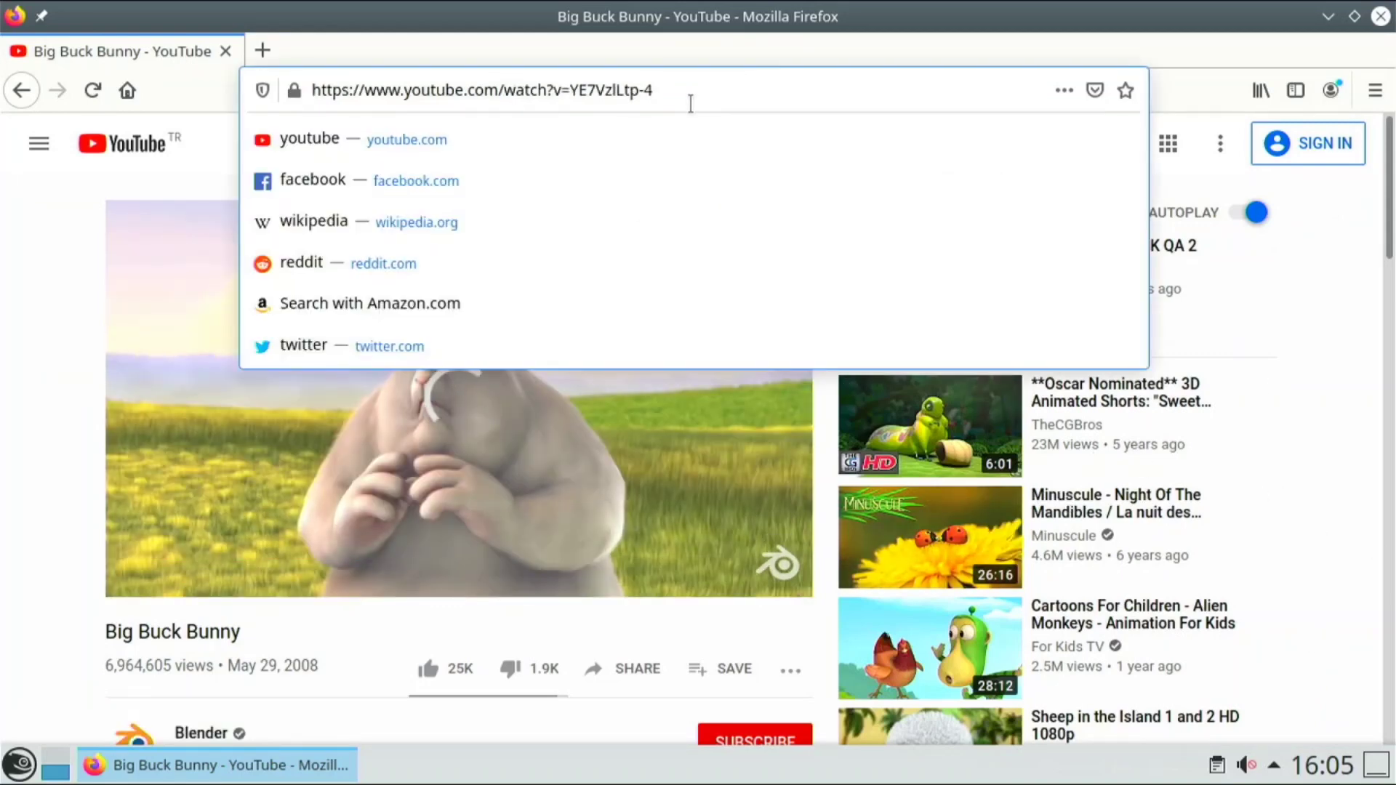
key(ctrl+a)
key(BackSpace)
text(ama)
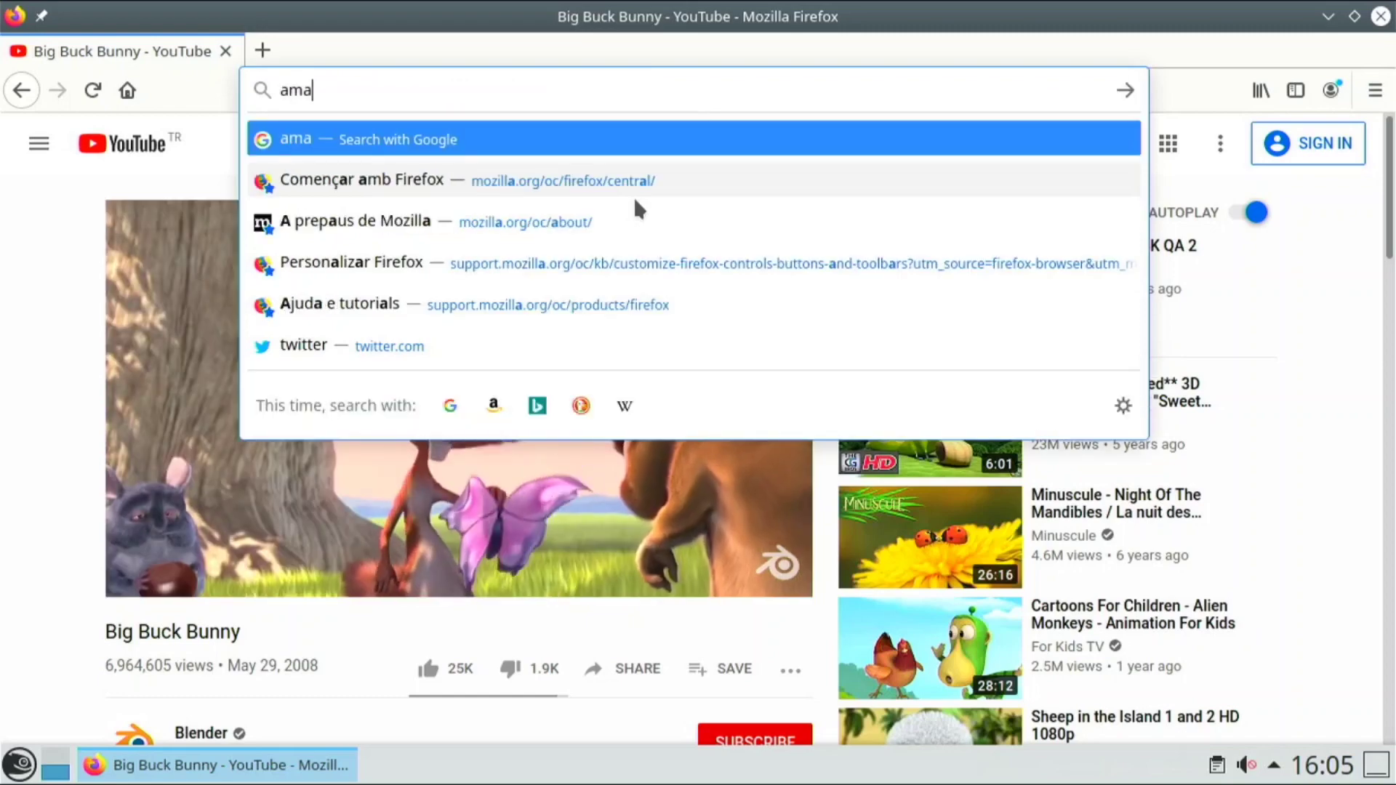
text(zon.c)
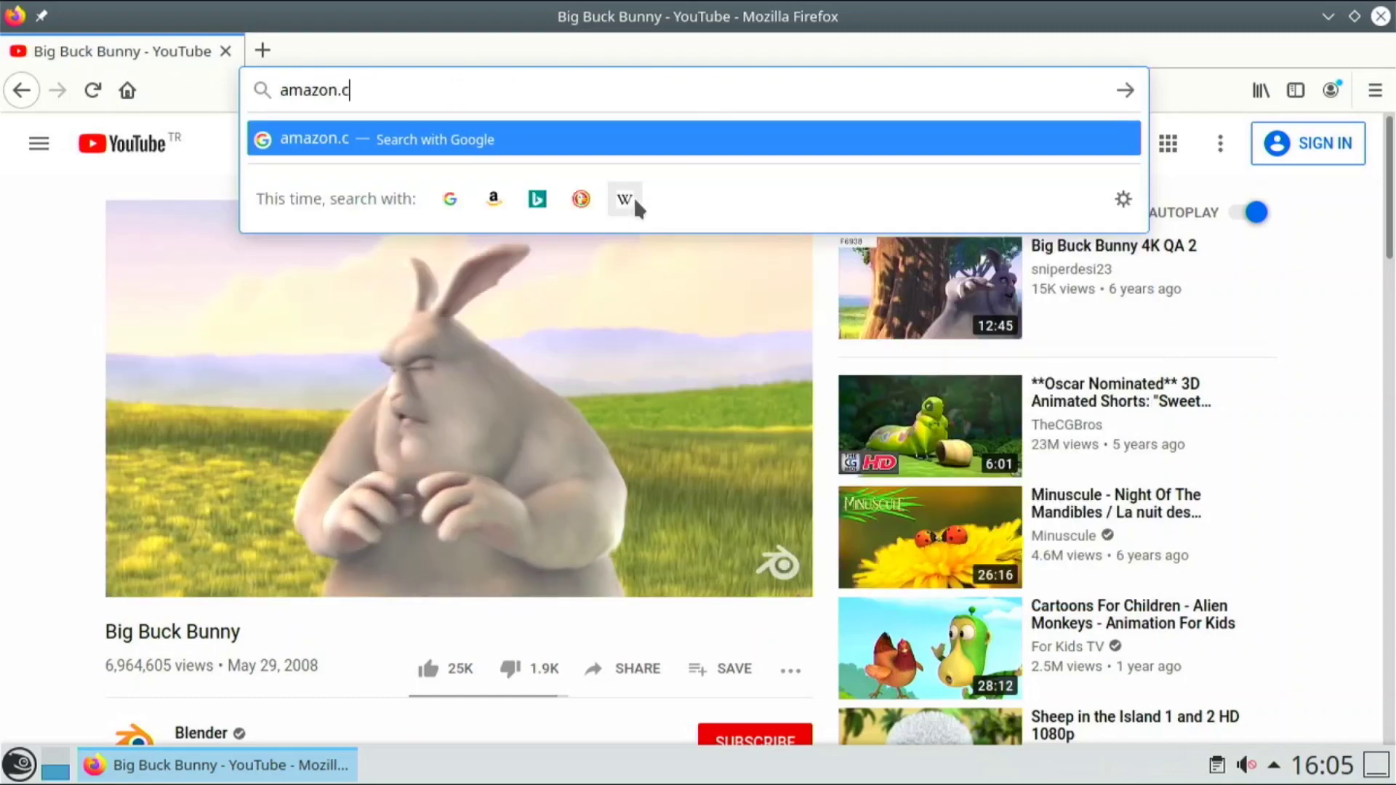
text(om)
key(Return)
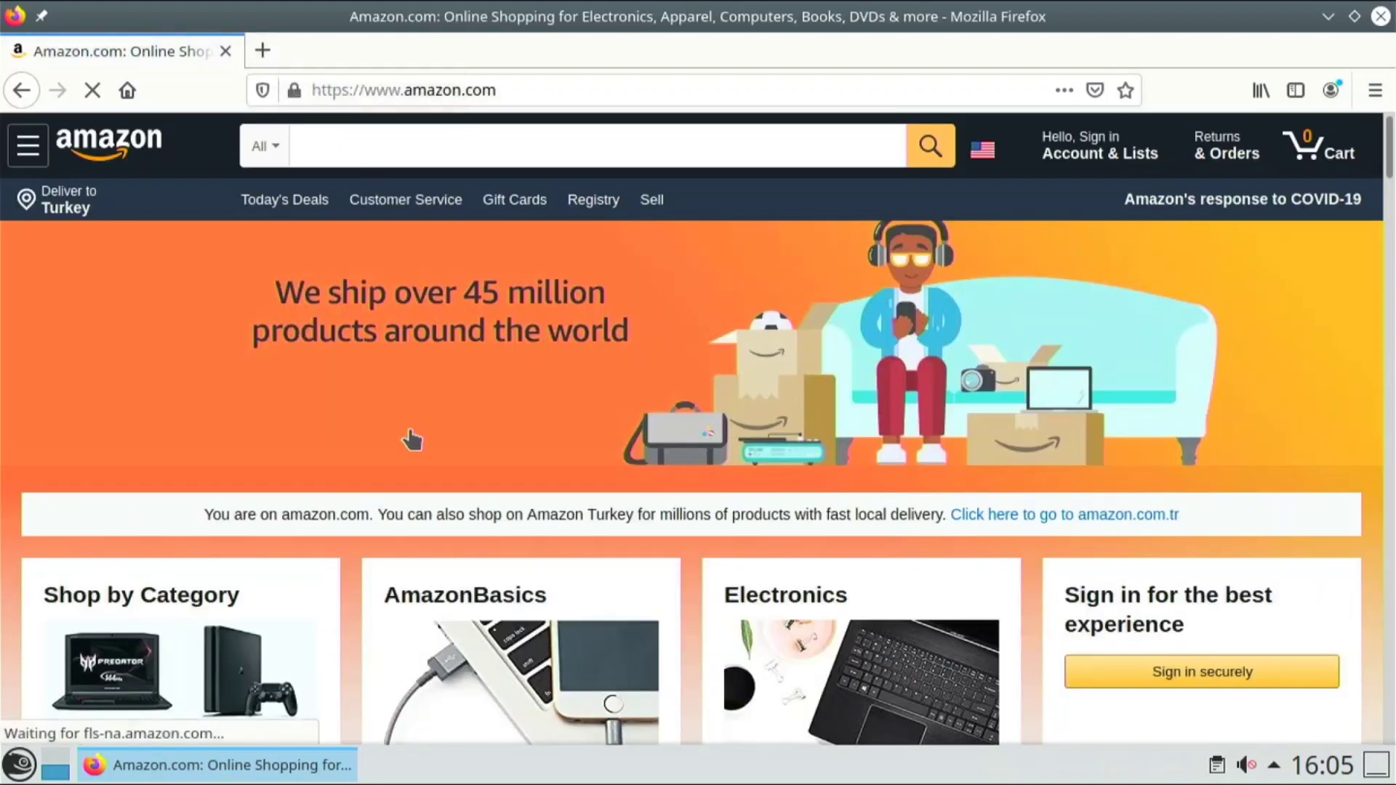
Look over the Amazon home page and open its Electronics category.
scroll(396, 433, down, 6)
scroll(455, 421, up, 5)
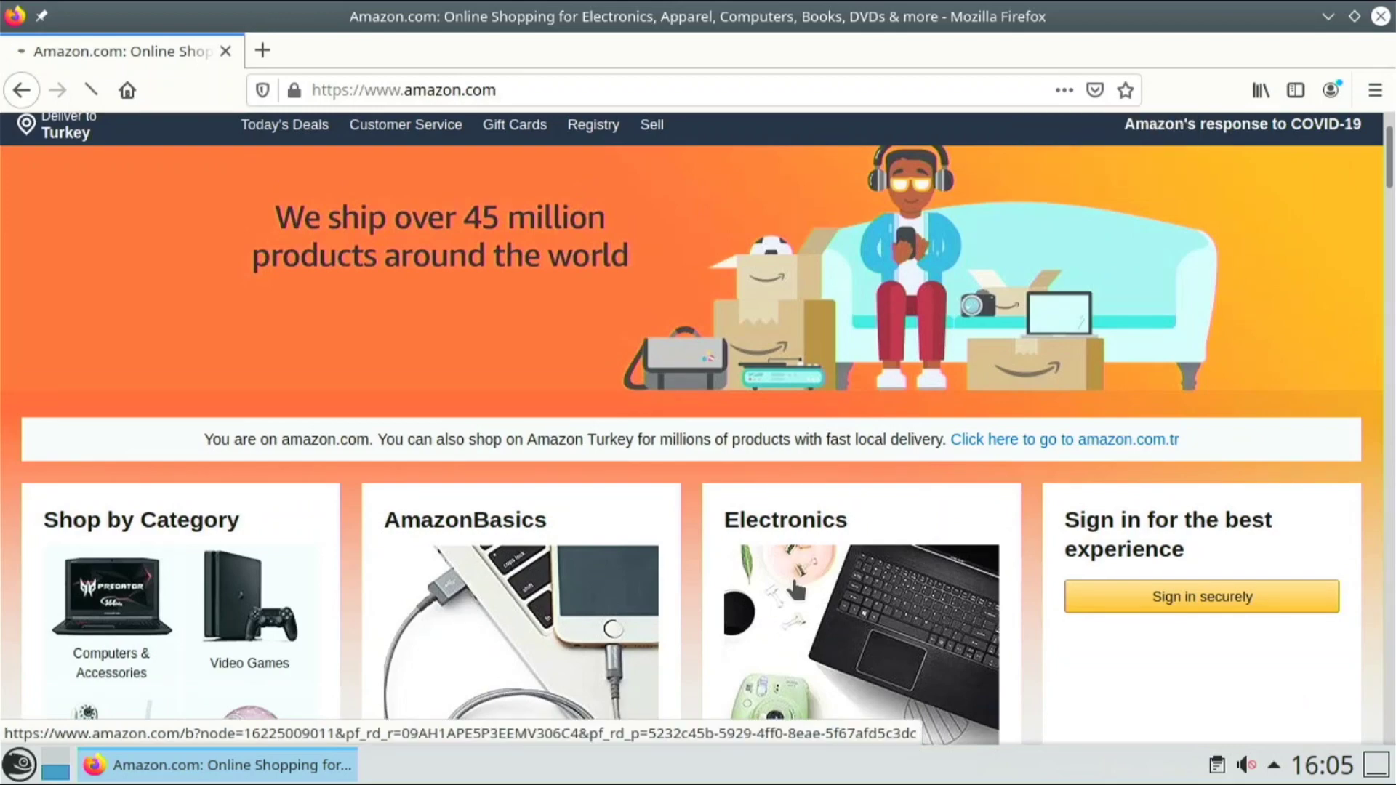
click(777, 542)
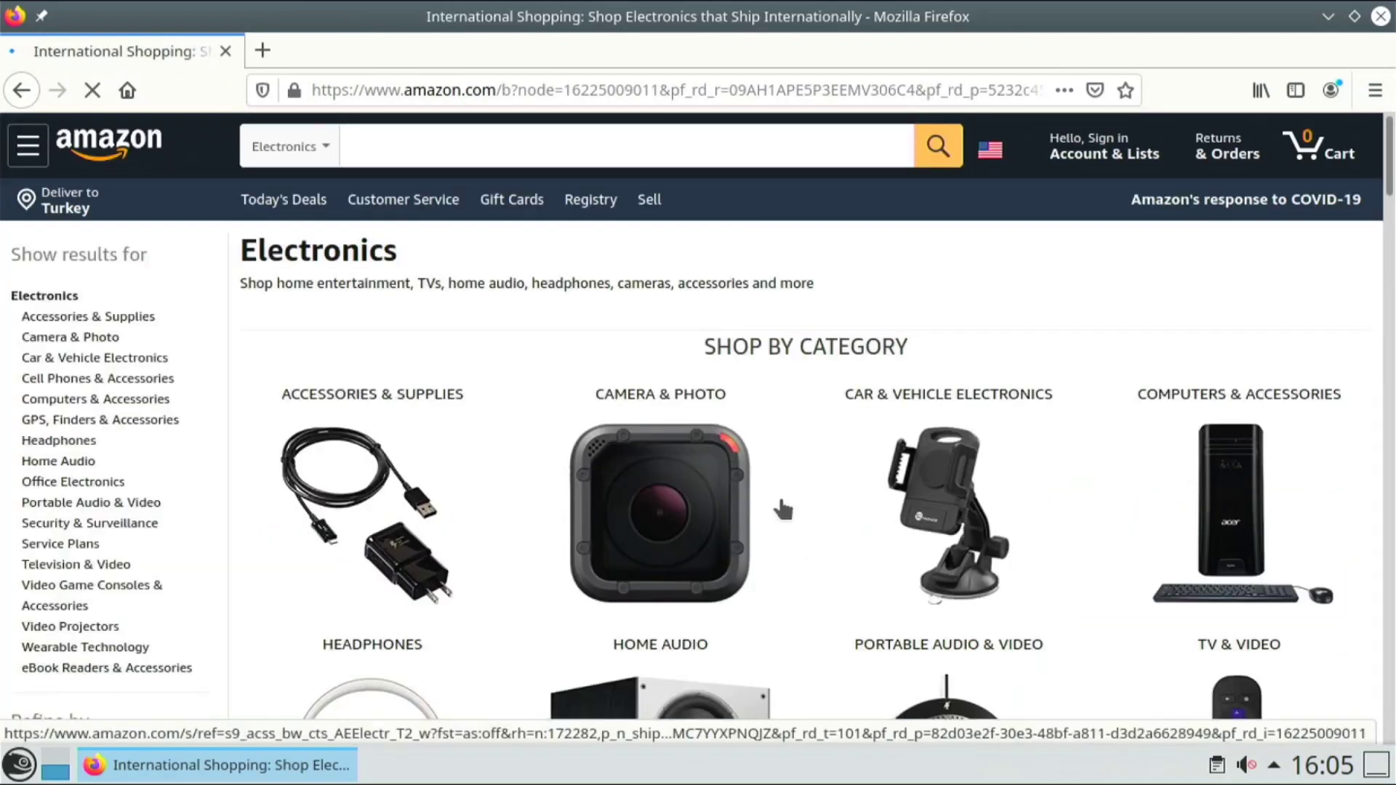
Browse the Electronics listings and open the AmazonBasics 36 Pack AAA batteries product page.
scroll(771, 502, down, 5)
scroll(770, 502, down, 10)
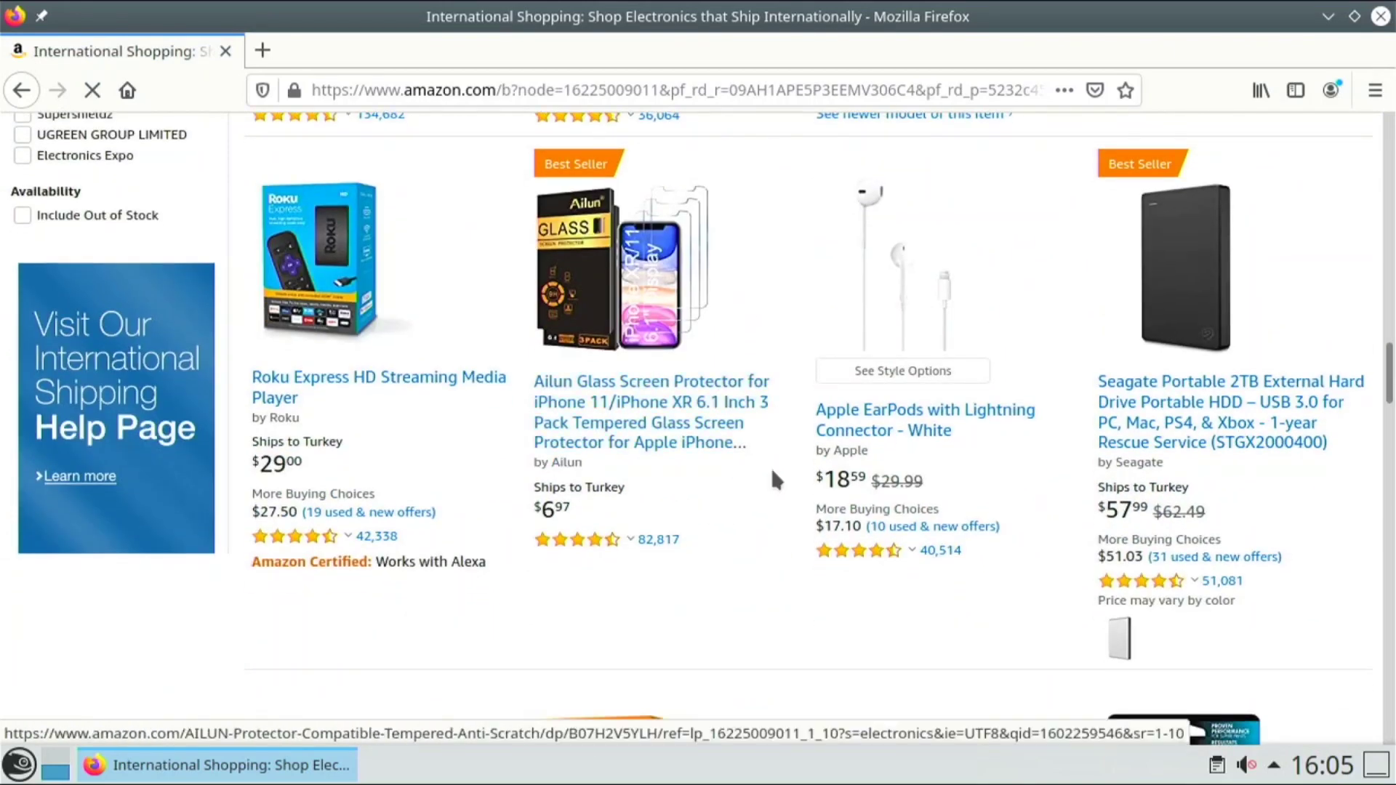
scroll(770, 469, up, 4)
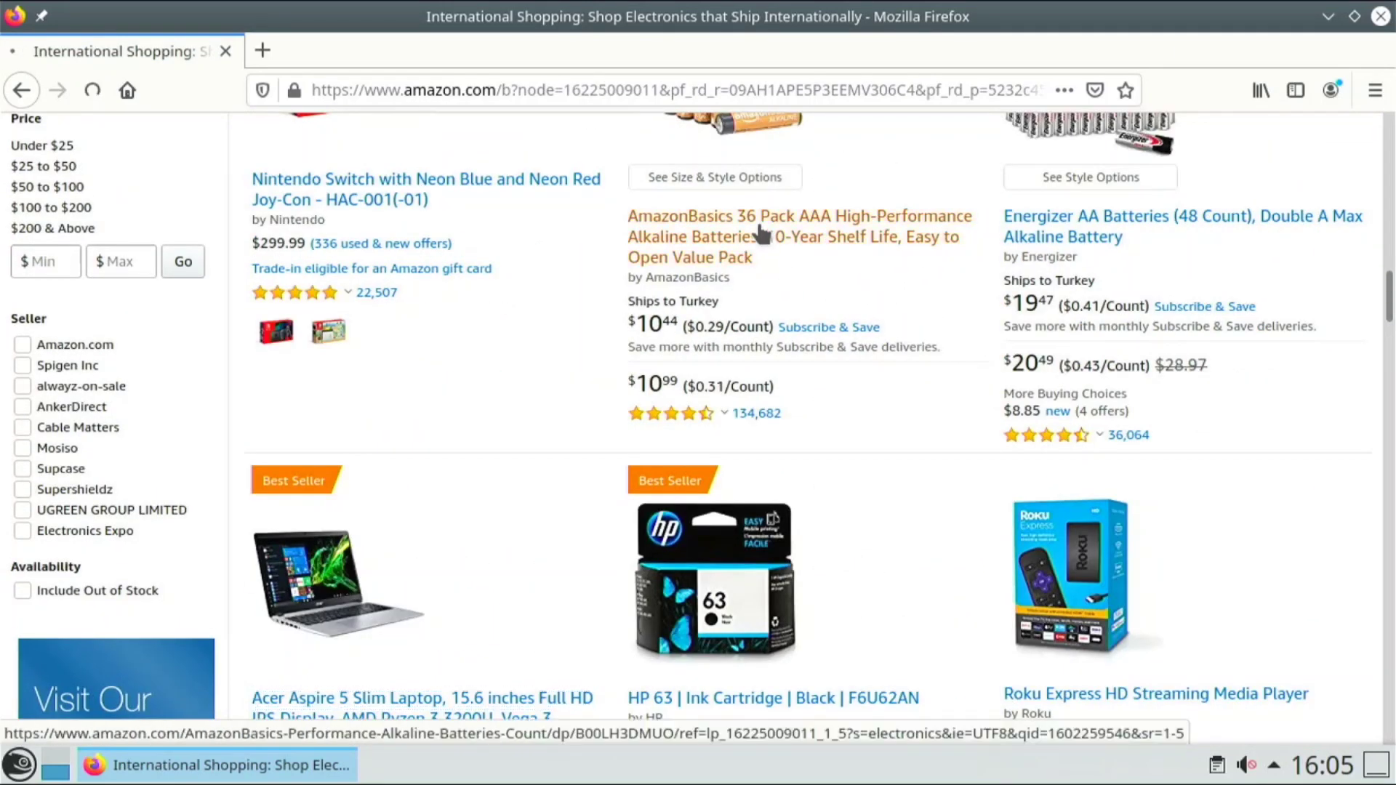
click(761, 232)
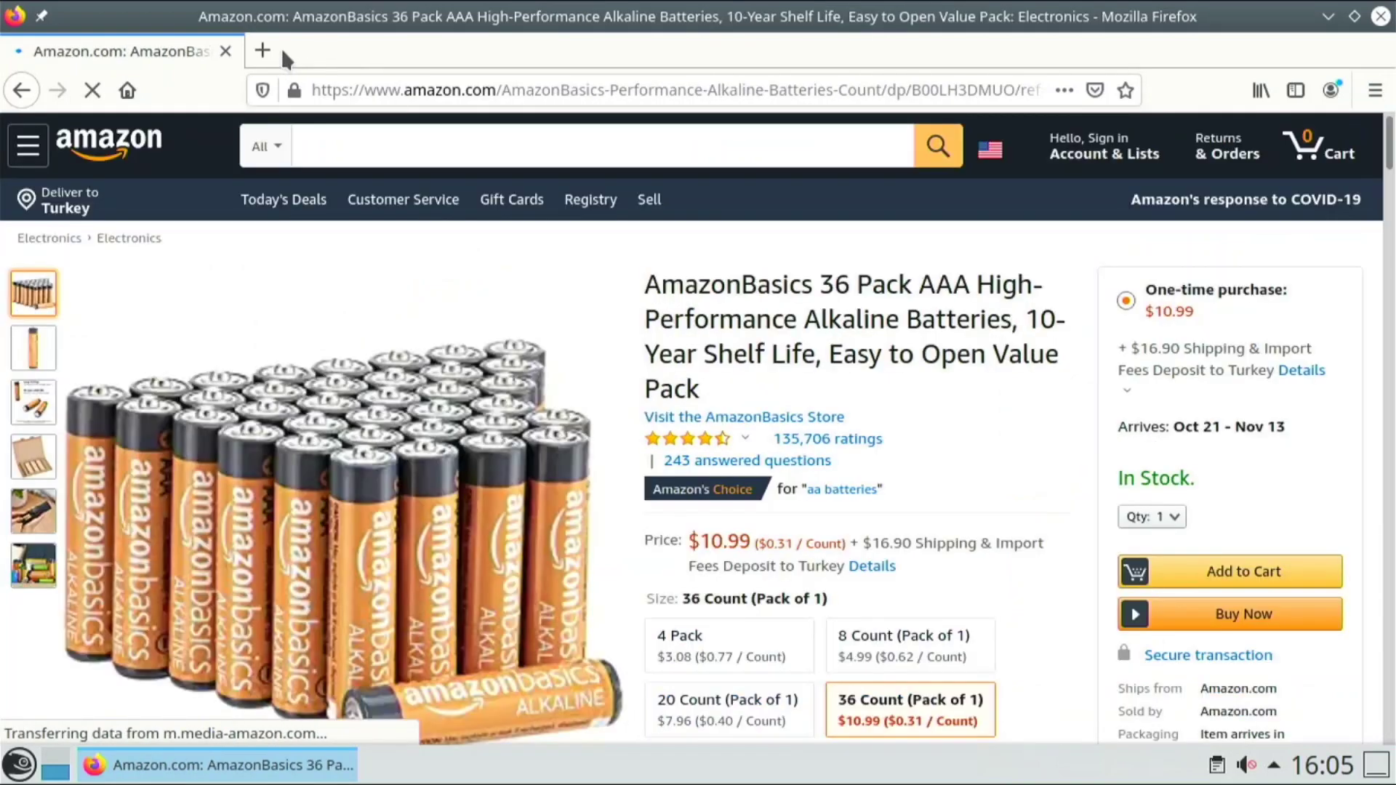
Open an additional blank browser tab, then return to the AmazonBasics batteries page and look through its product details.
click(262, 50)
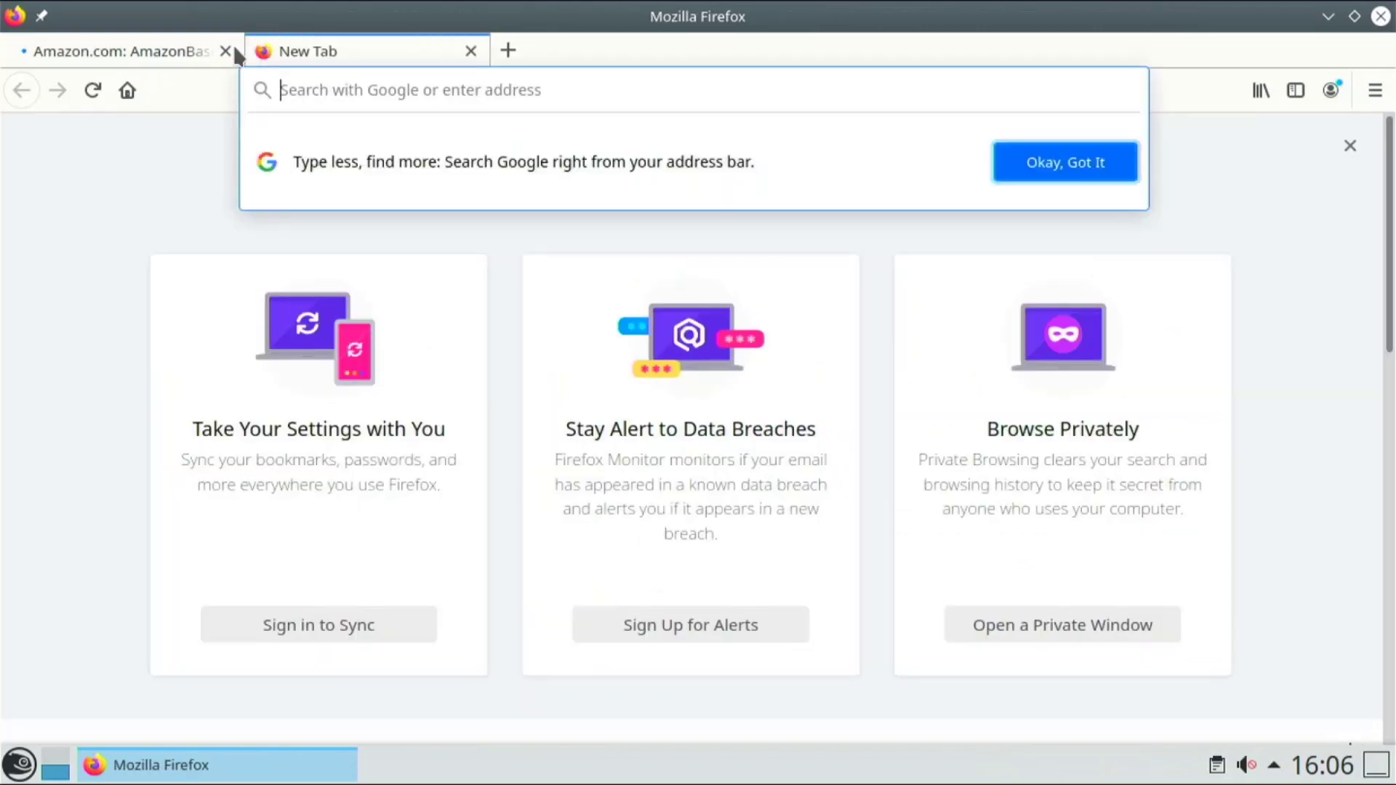
click(145, 48)
scroll(396, 373, down, 10)
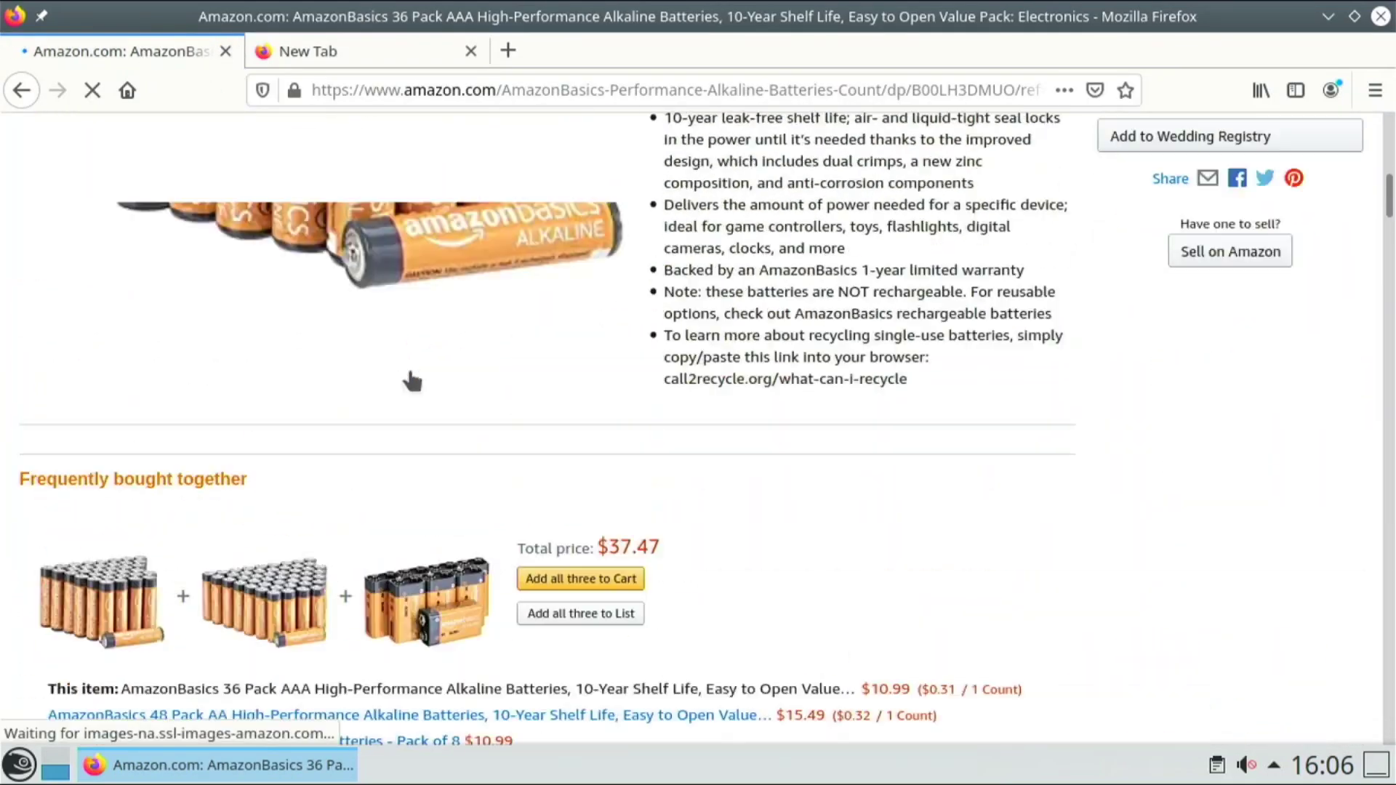
scroll(404, 373, up, 5)
scroll(327, 368, down, 10)
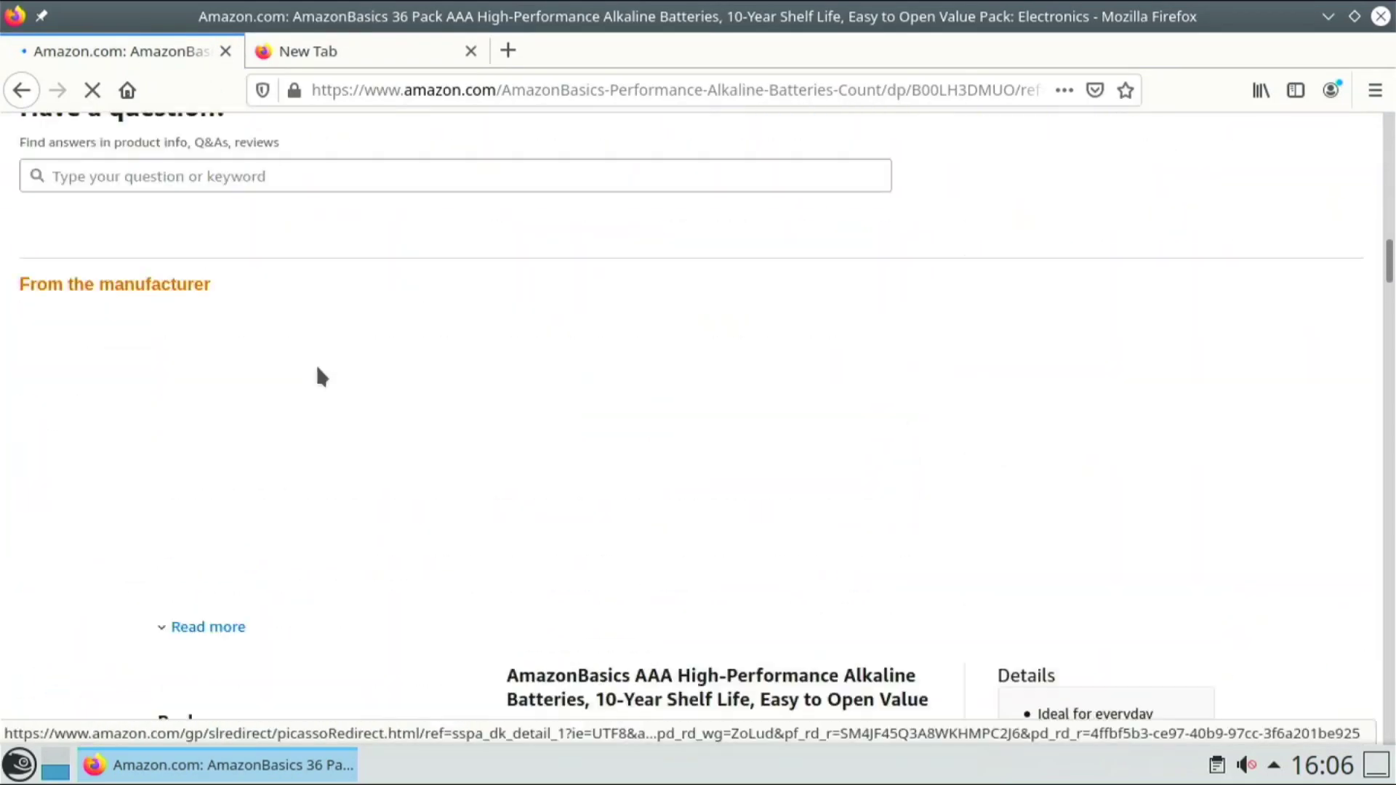
Quit Firefox from the batteries product page, closing both open tabs.
scroll(327, 349, up, 6)
scroll(331, 330, up, 5)
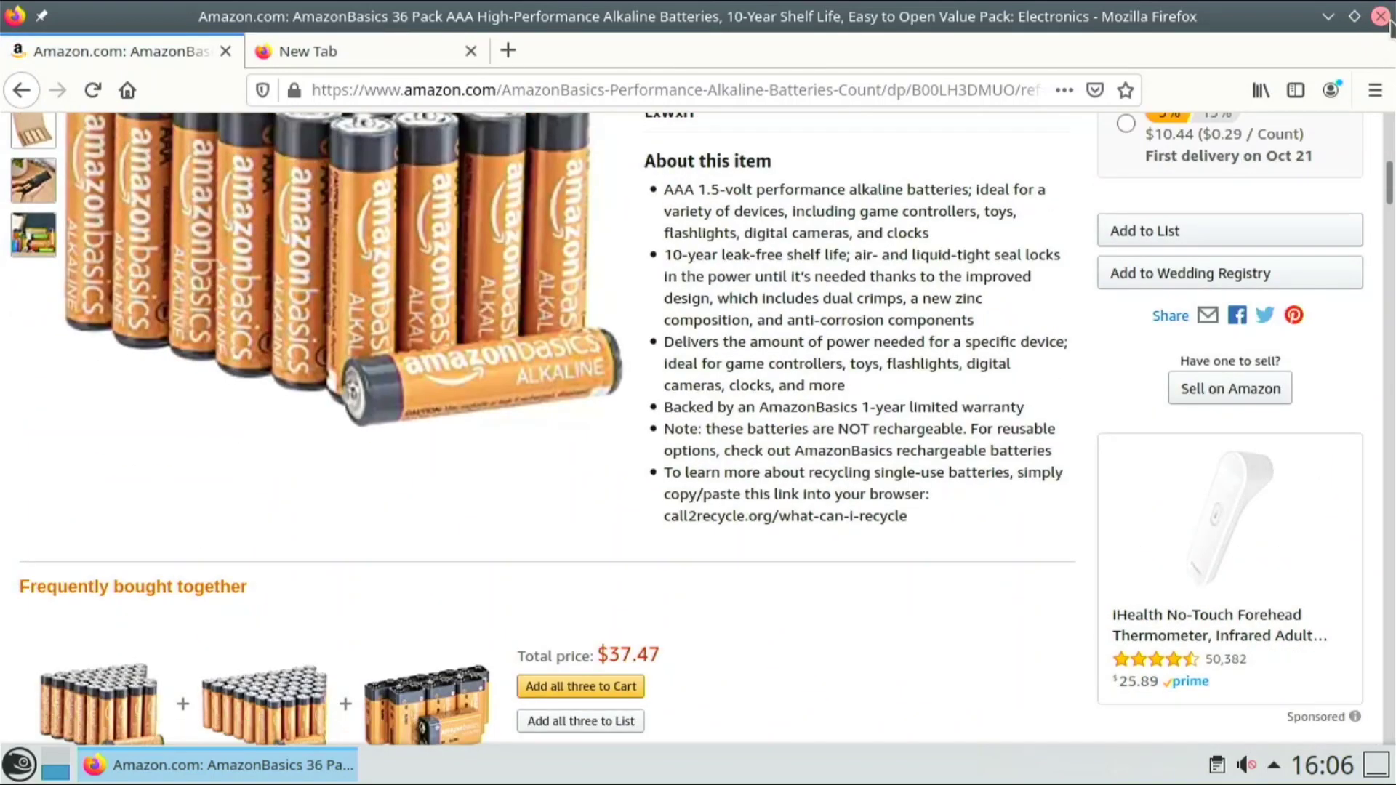
key(ctrl+q)
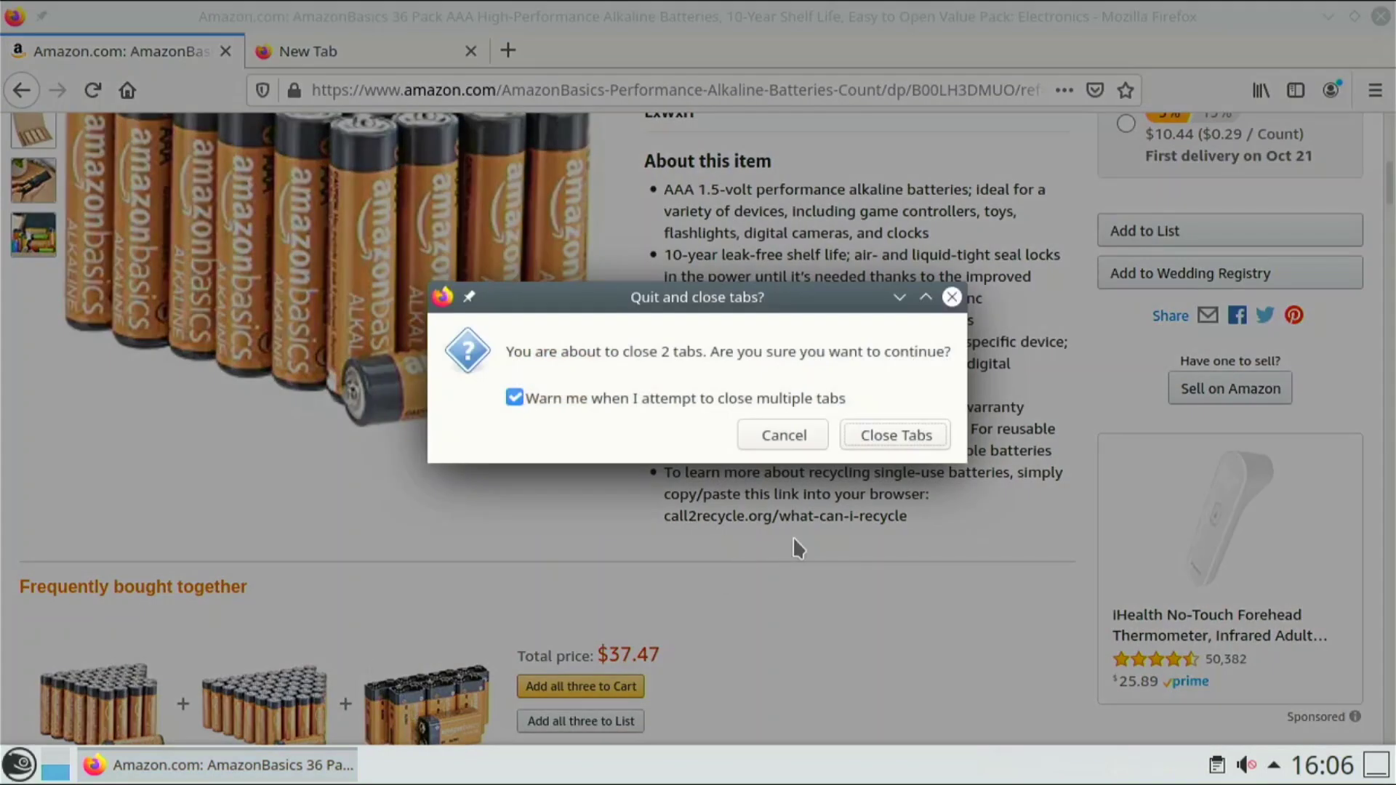
click(927, 432)
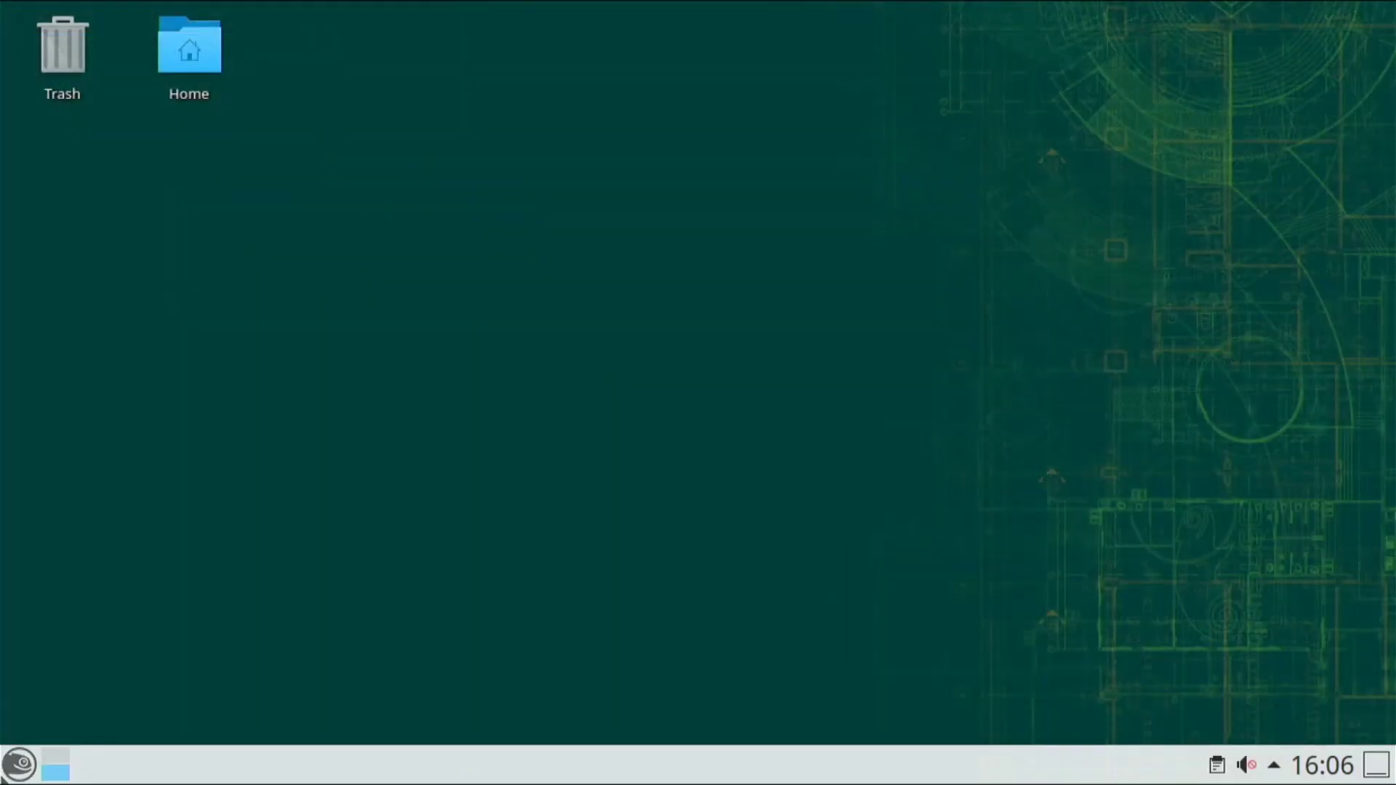
Look through the application launcher's categories and favorites.
click(18, 764)
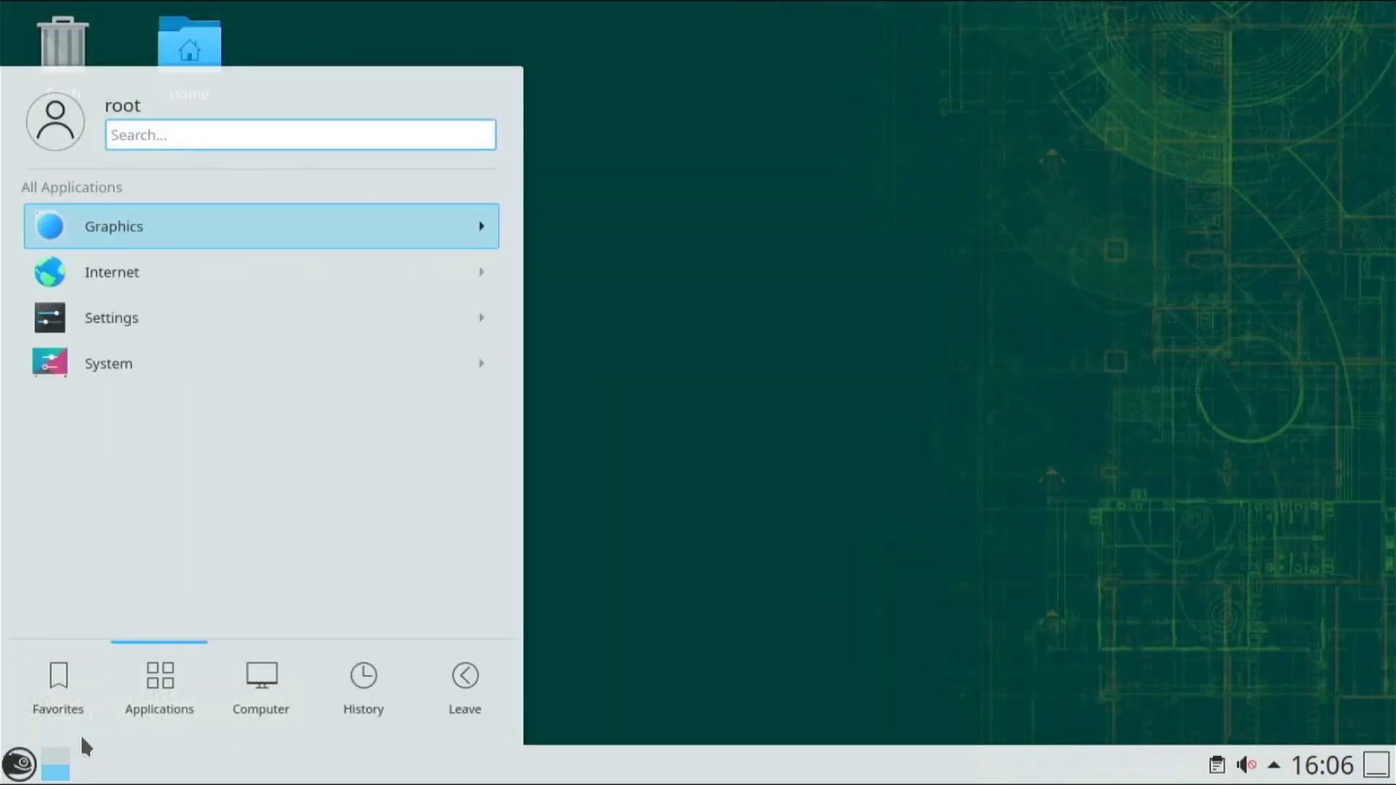
click(224, 283)
click(252, 240)
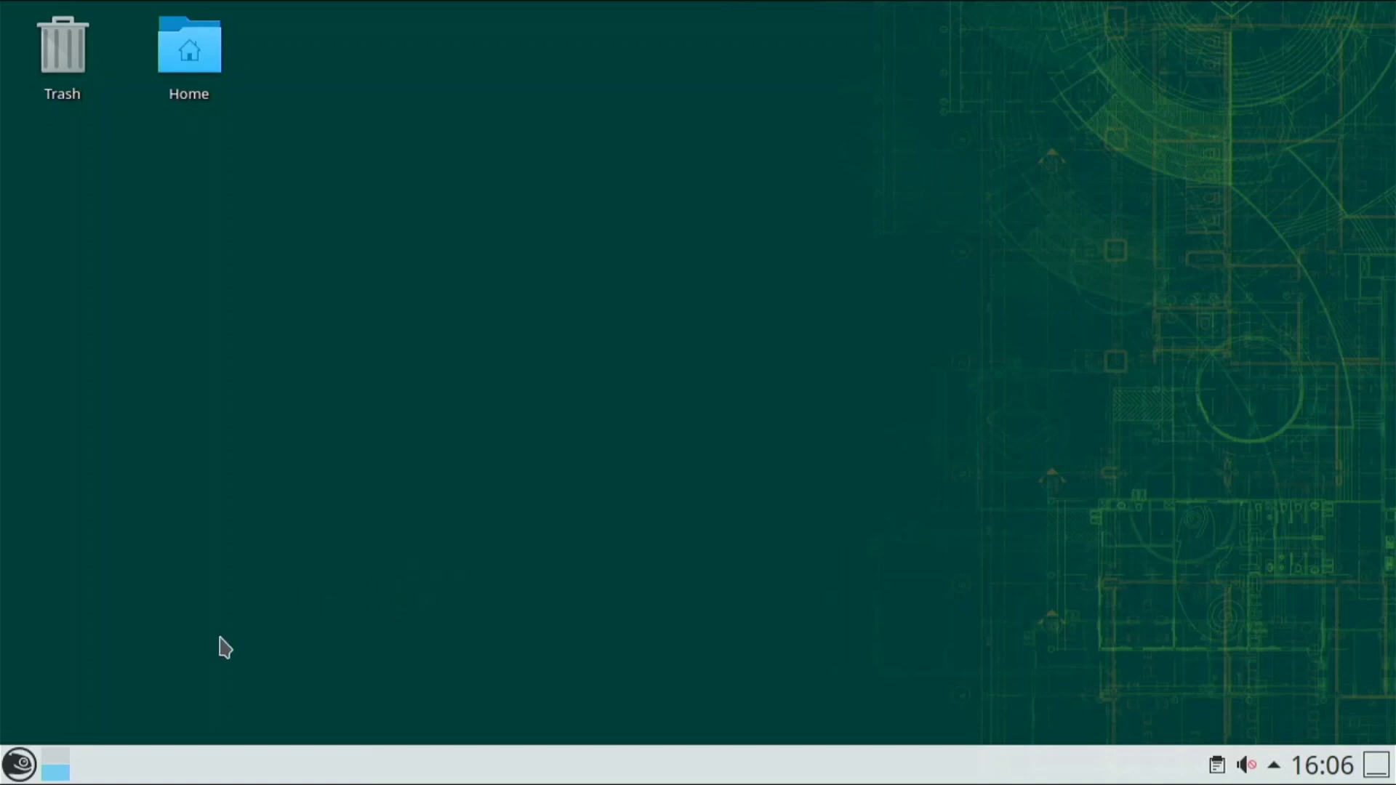
click(18, 762)
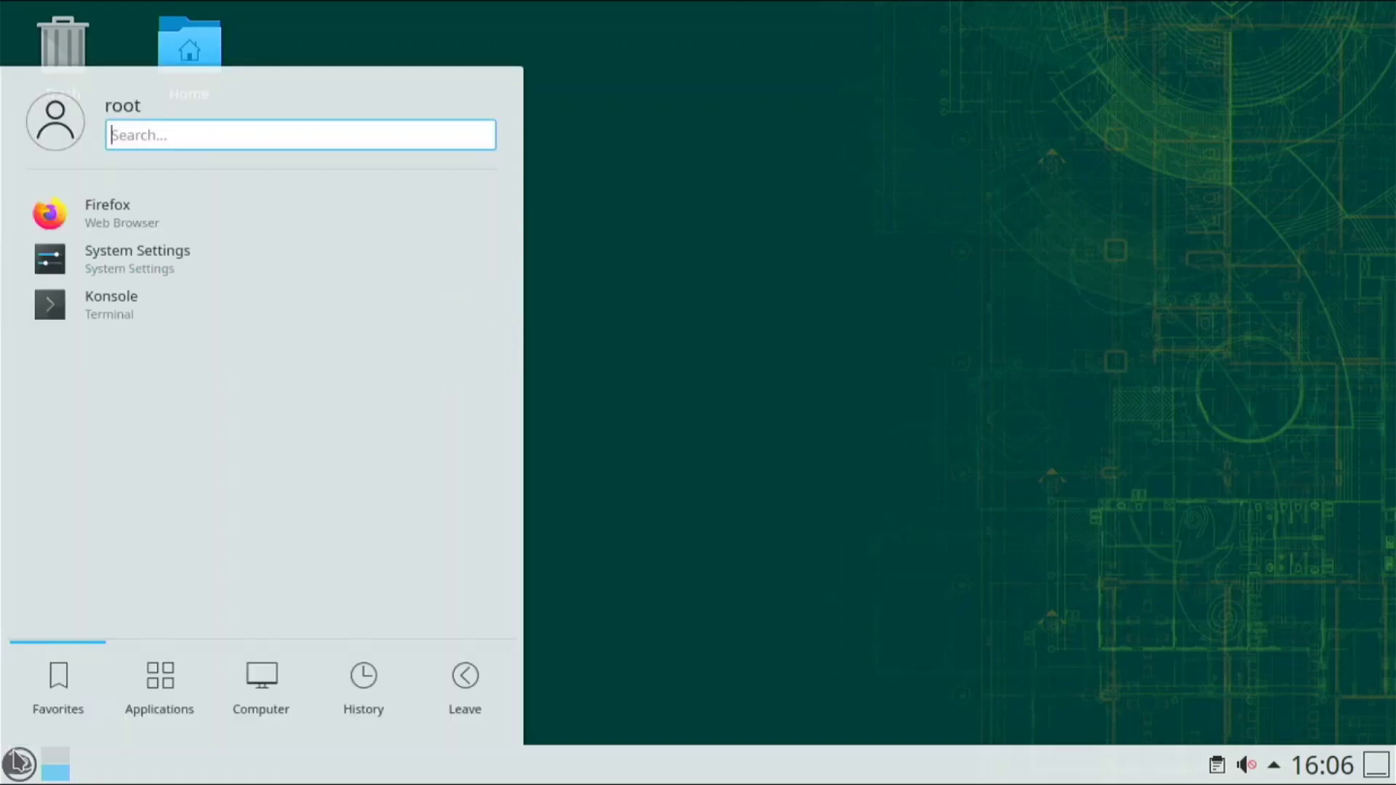
click(18, 762)
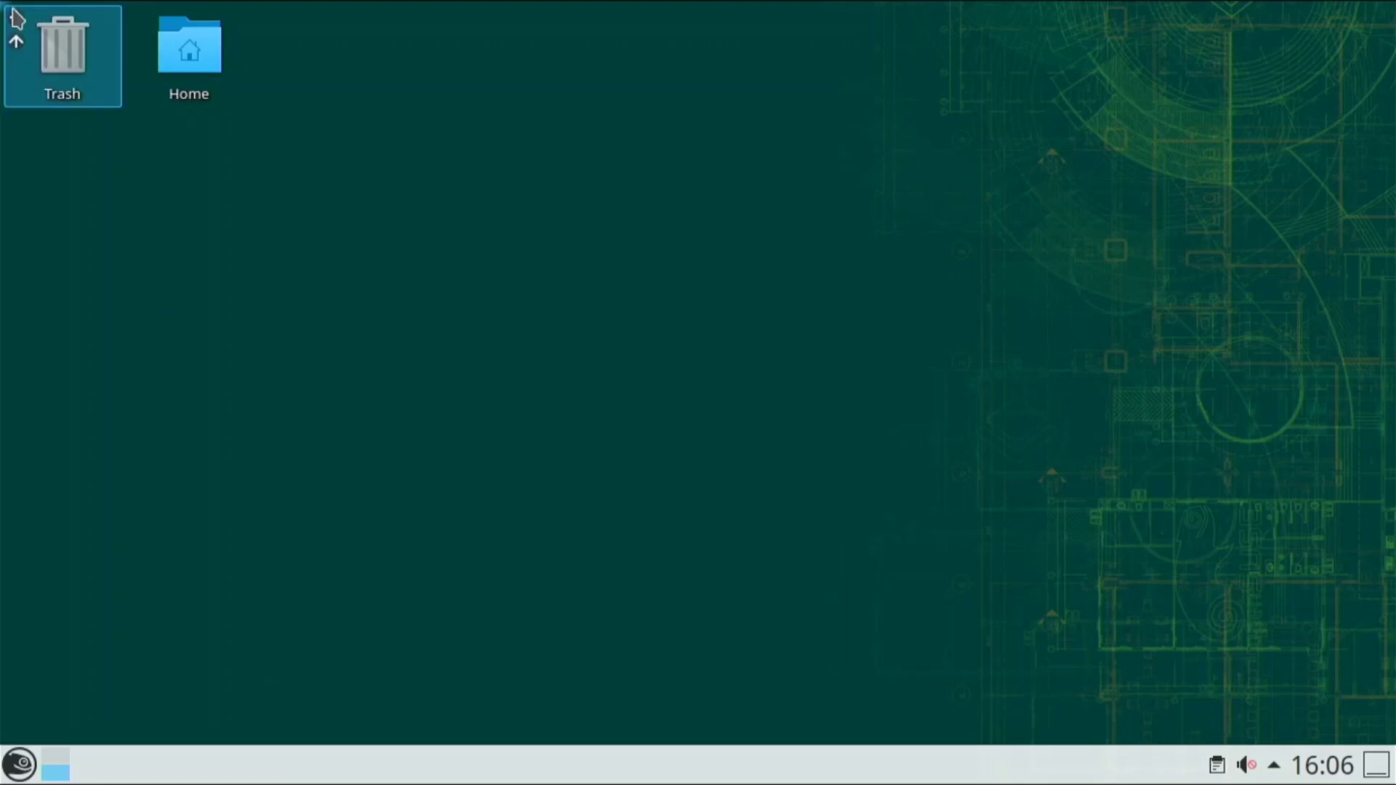
Try to open the Home folder from the desktop twice, cancelling the application chooser each time.
click(227, 67)
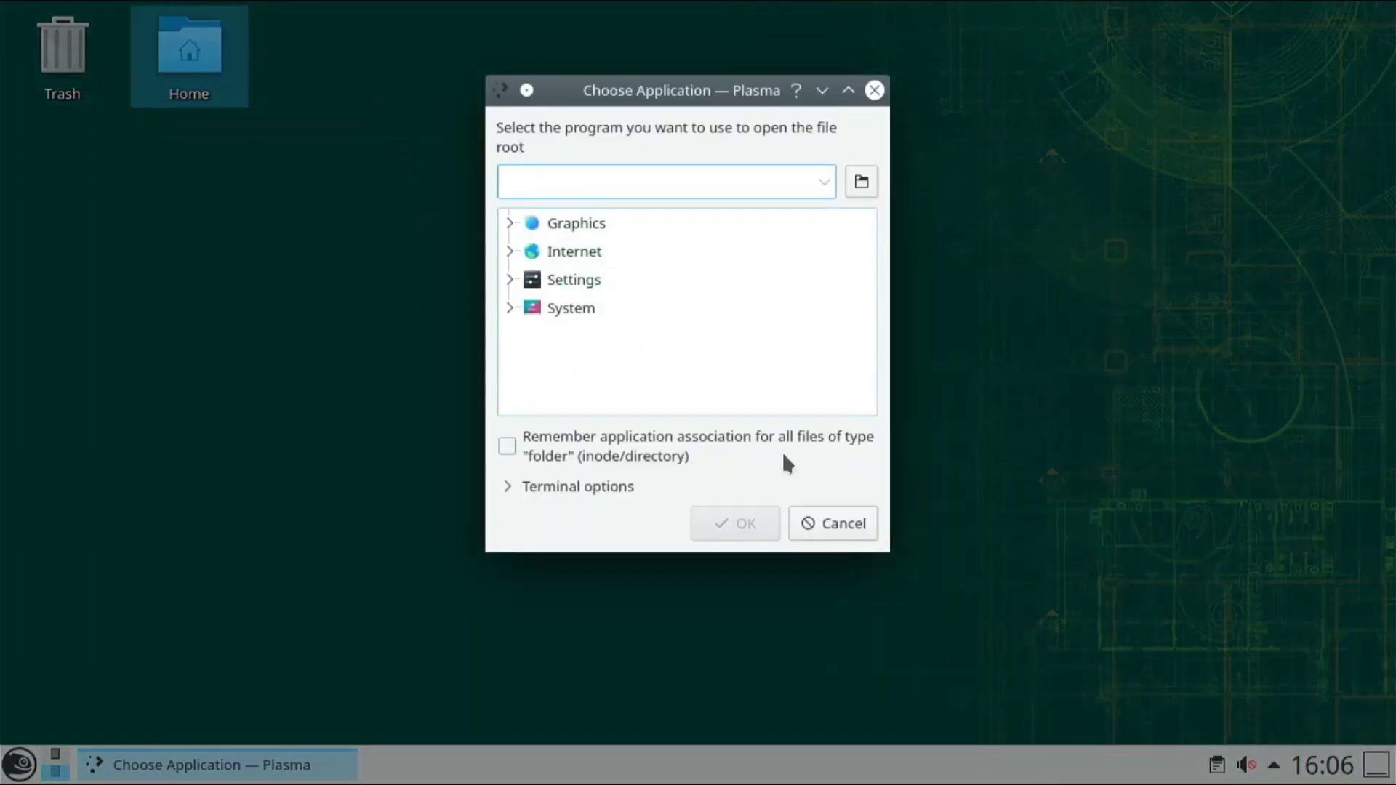
click(857, 522)
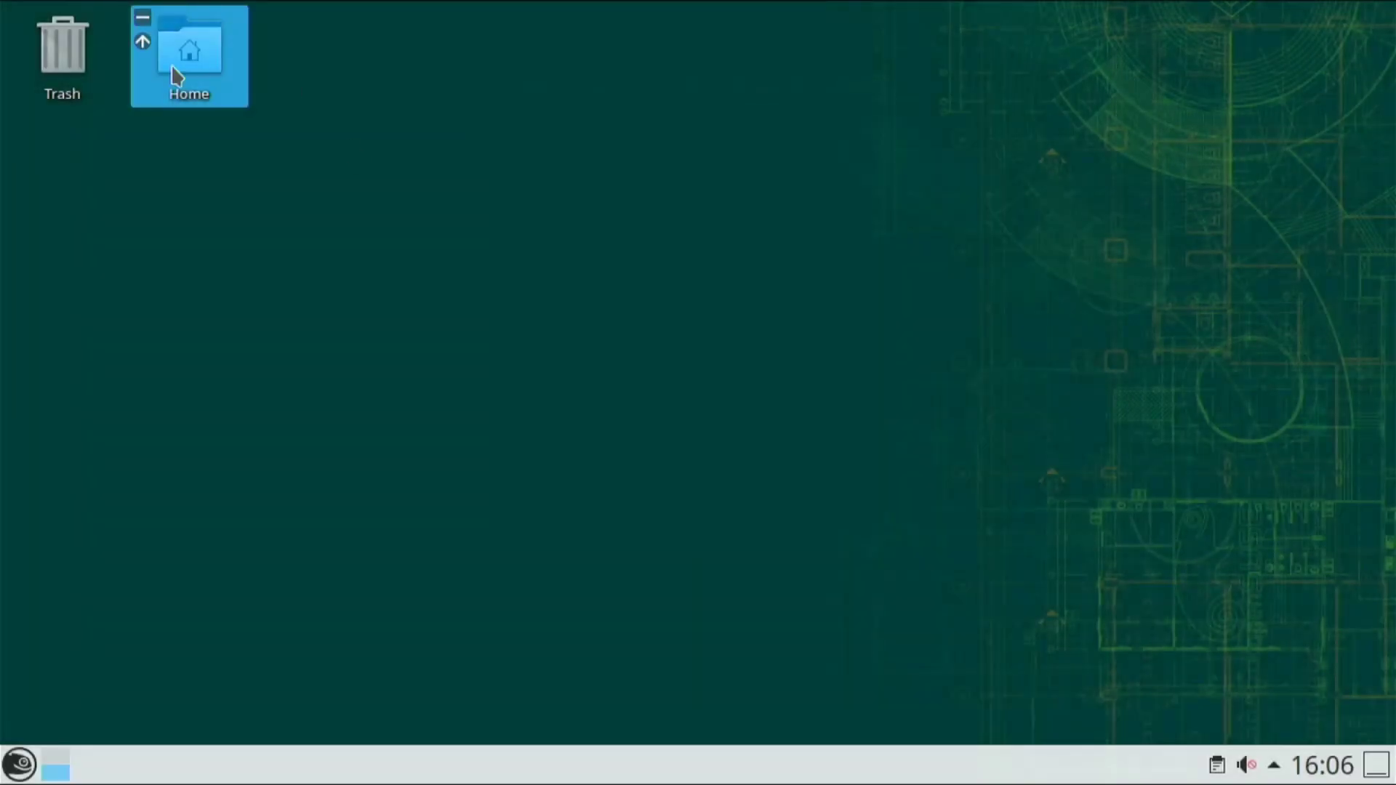
click(181, 79)
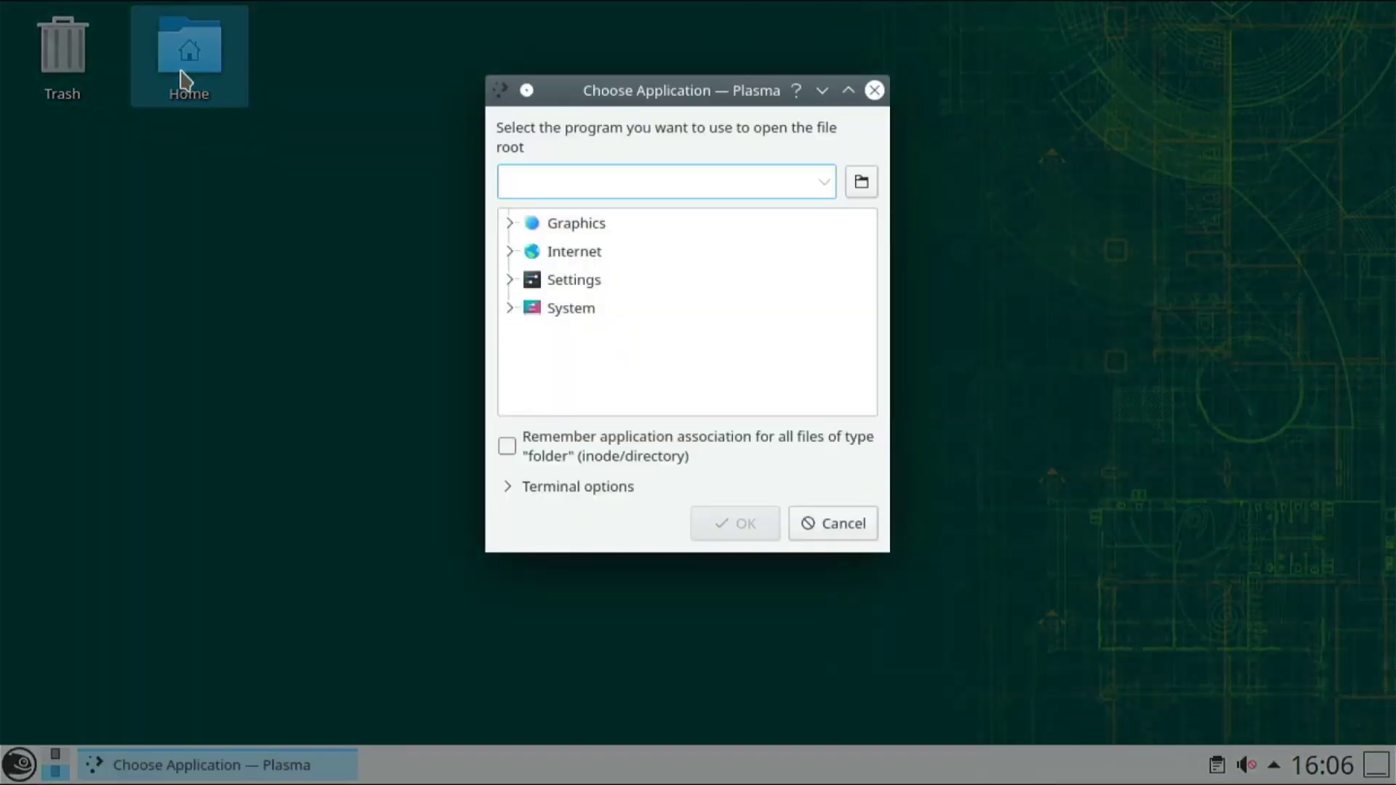
click(830, 534)
Open the desktop's wallpaper settings, browse the downloadable wallpapers, and leave without changing anything.
right_click(753, 346)
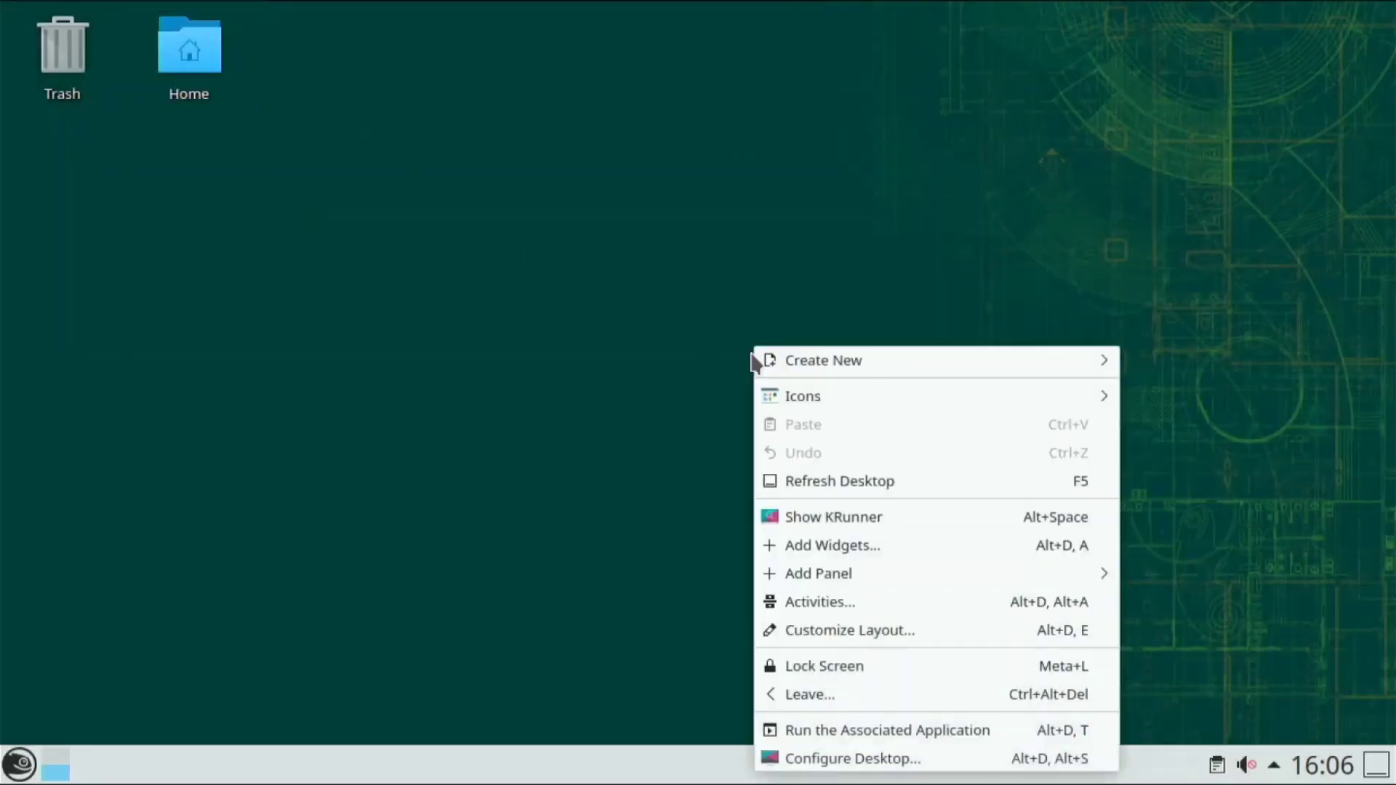
click(846, 765)
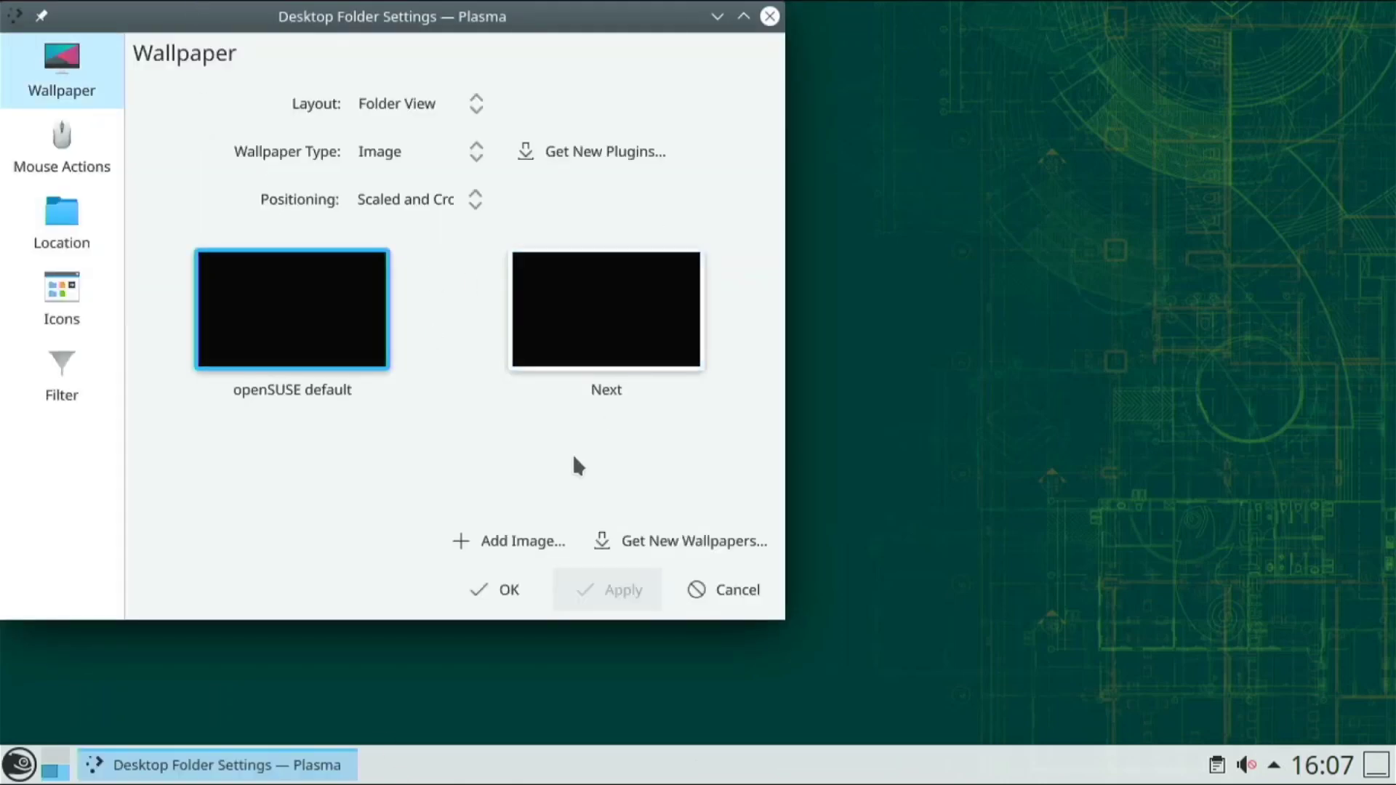
click(658, 550)
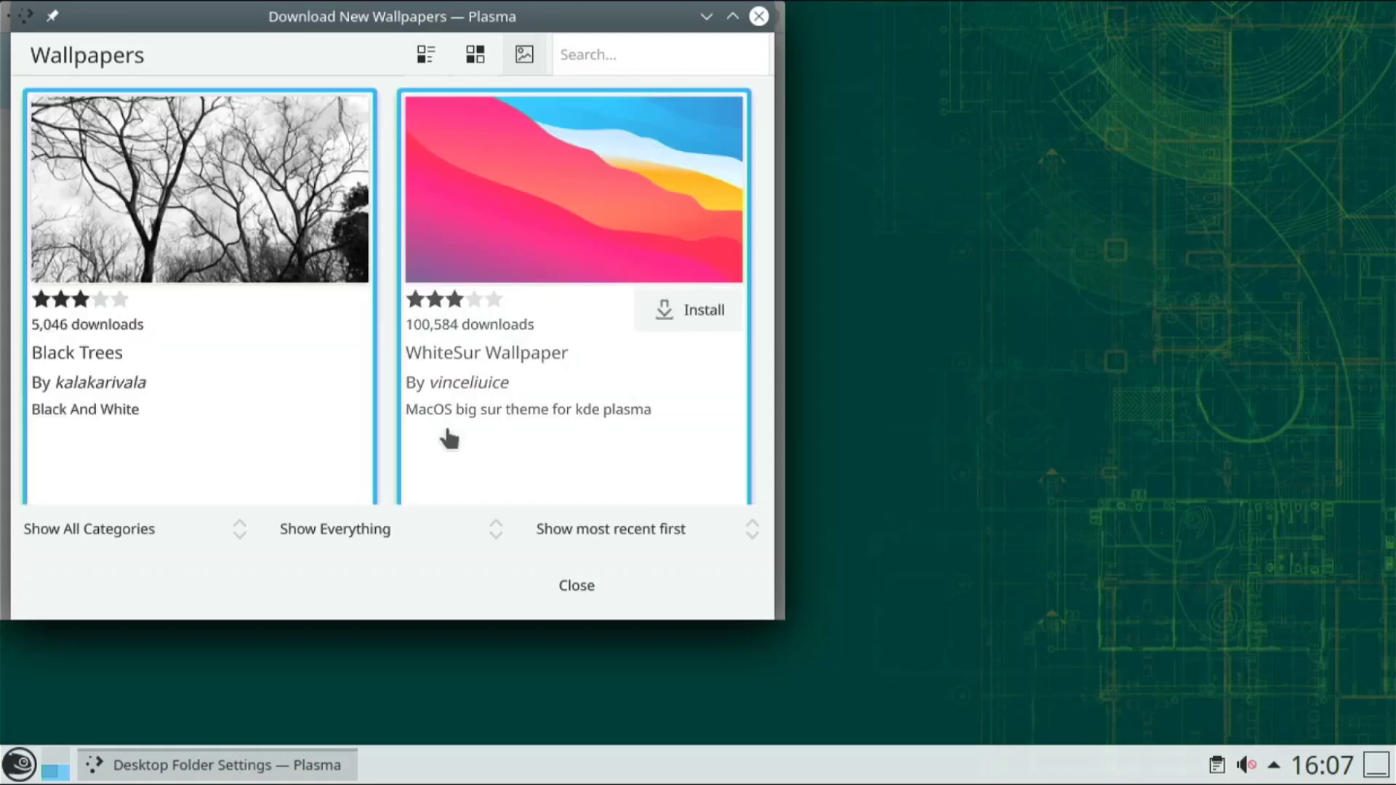
scroll(449, 432, down, 10)
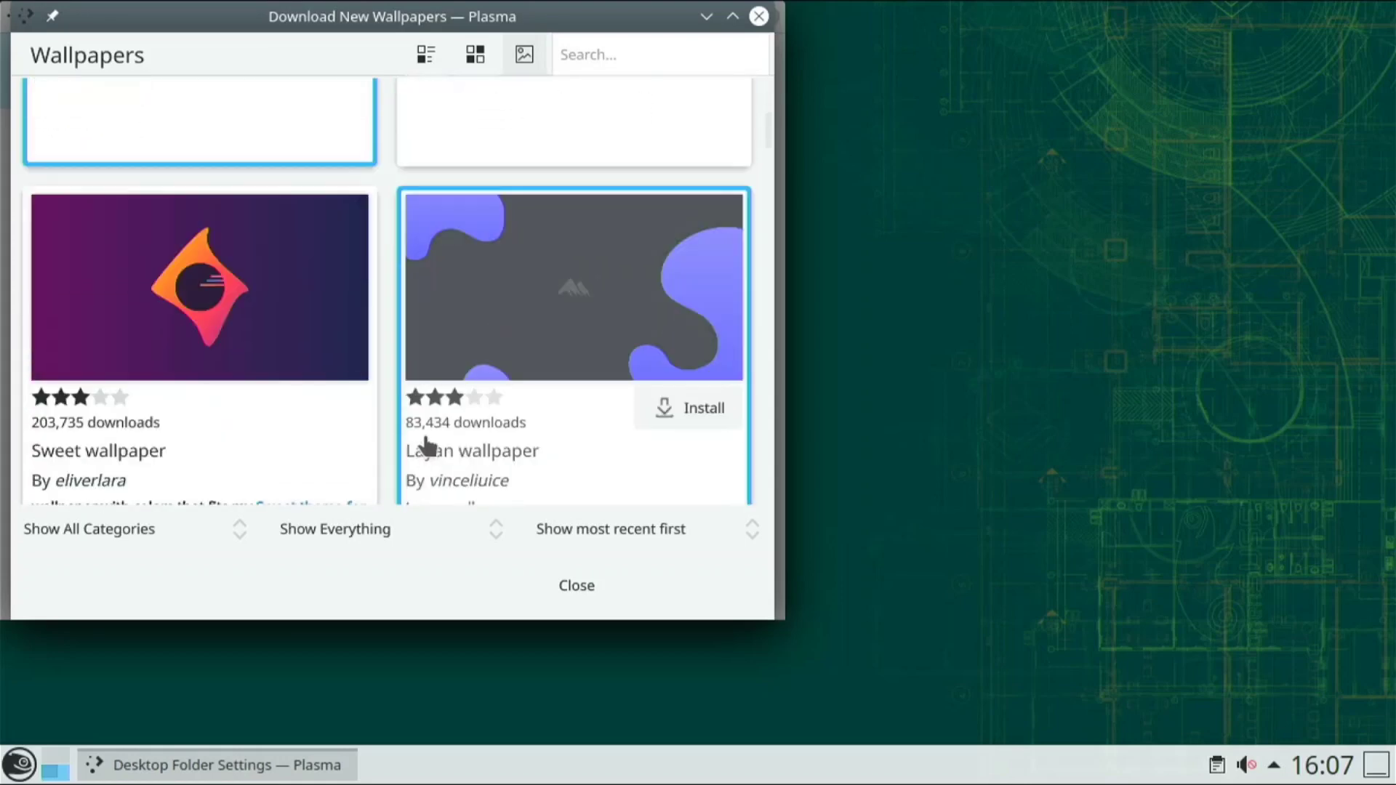
scroll(428, 433, down, 10)
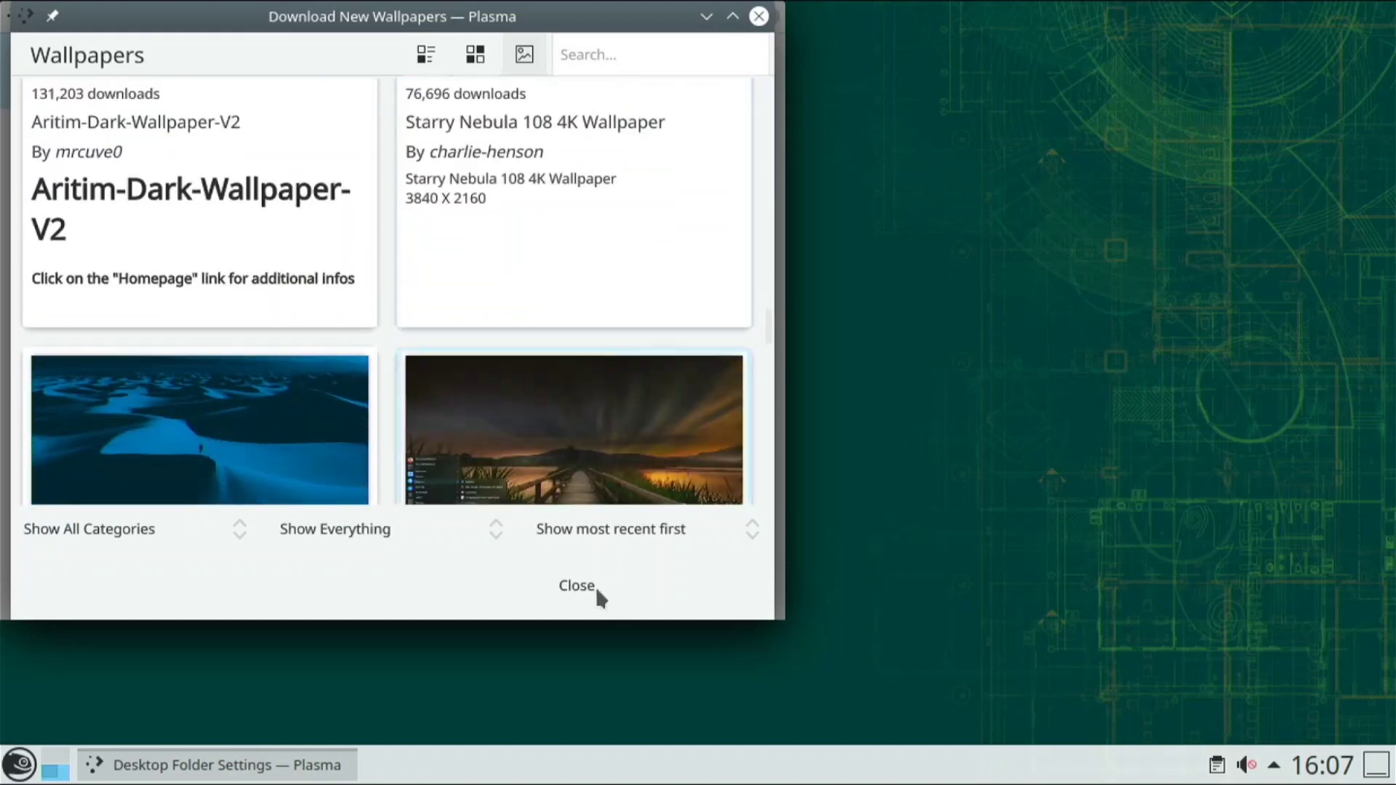
click(619, 604)
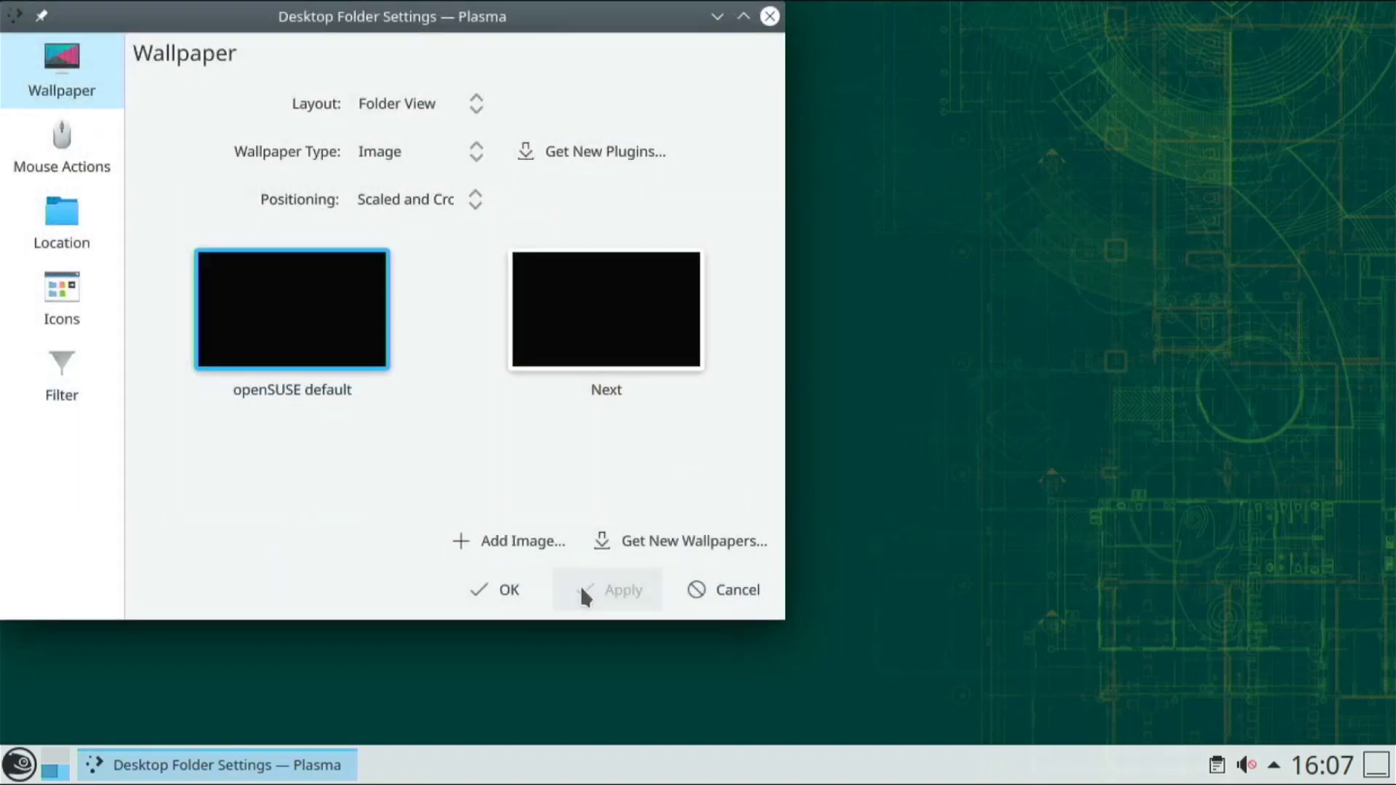
click(700, 593)
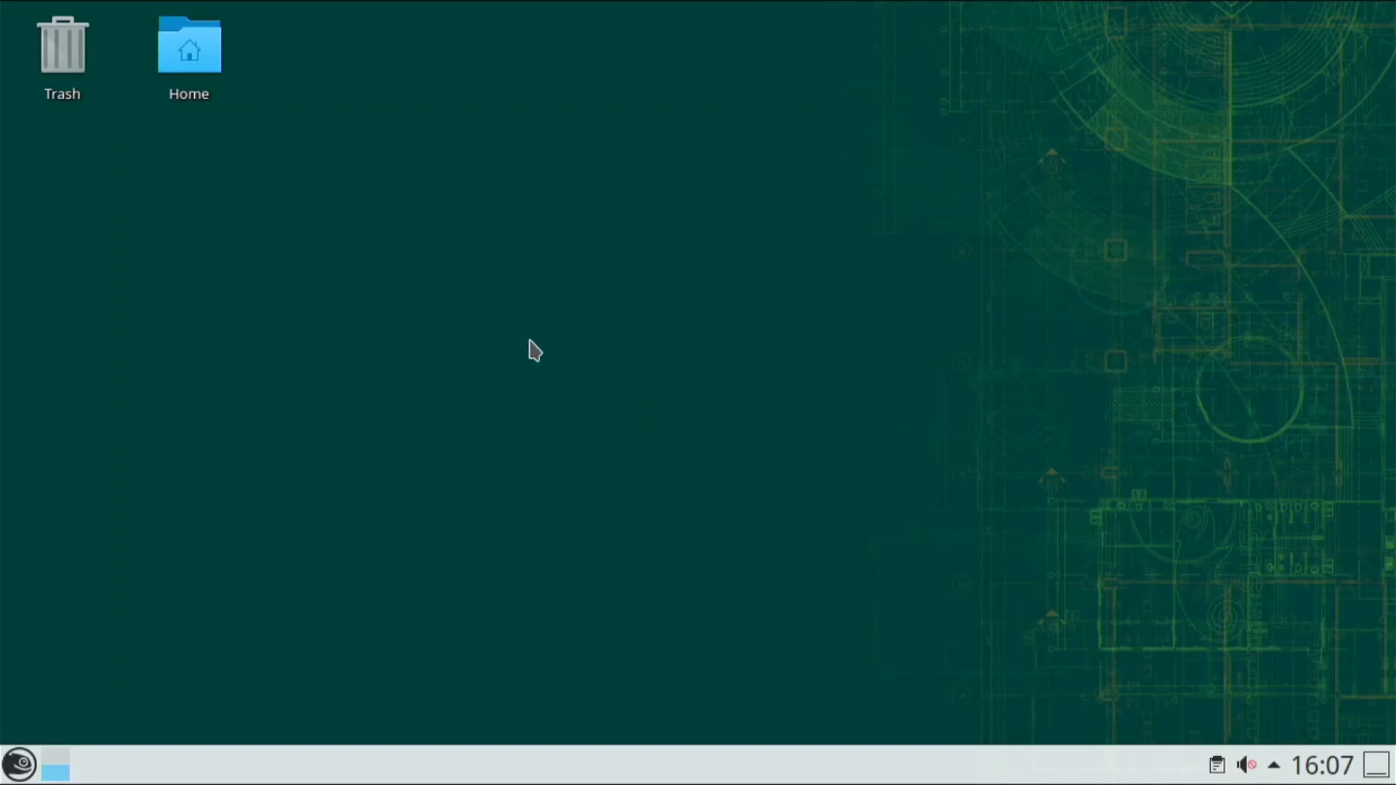
Launch System Settings and open the Global Theme page.
click(18, 763)
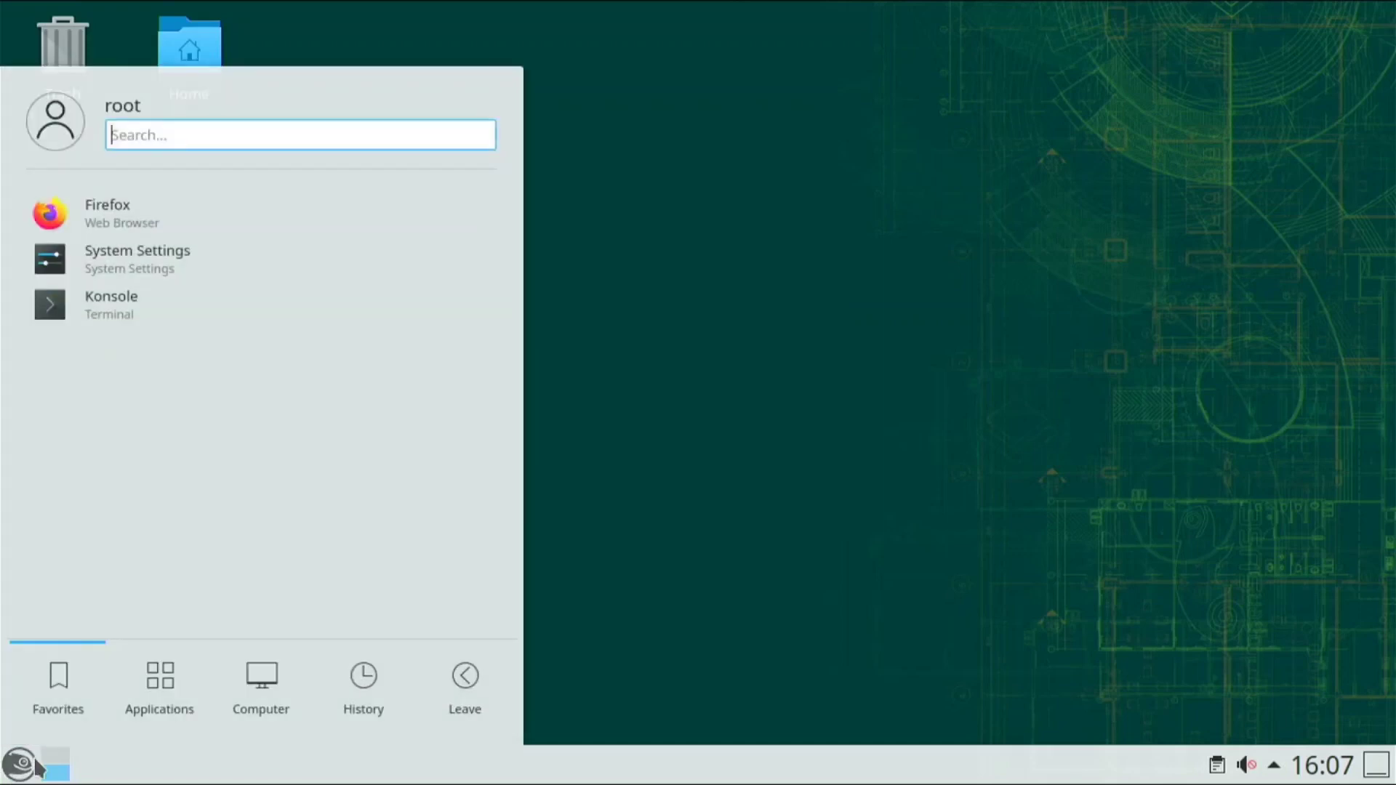
click(161, 718)
click(41, 691)
click(157, 263)
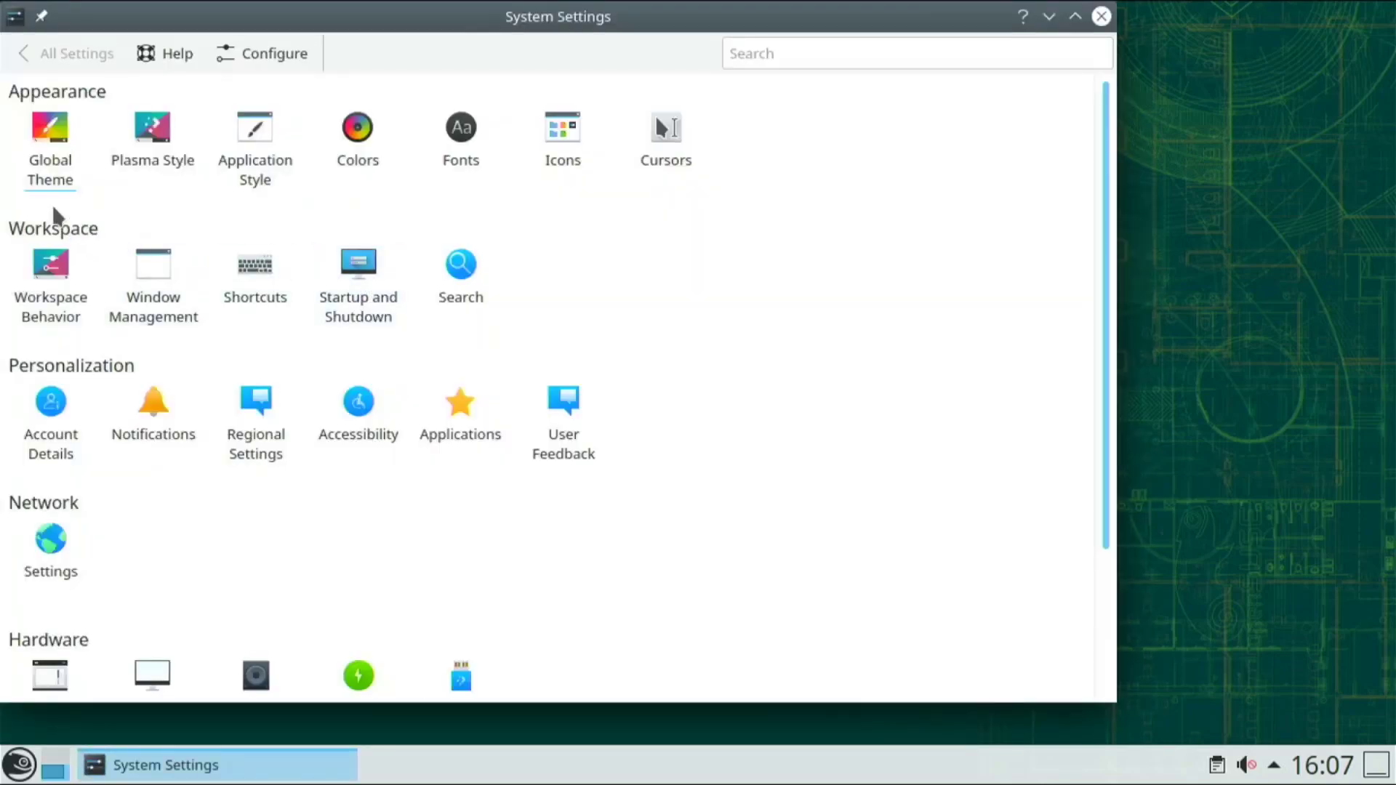
click(57, 166)
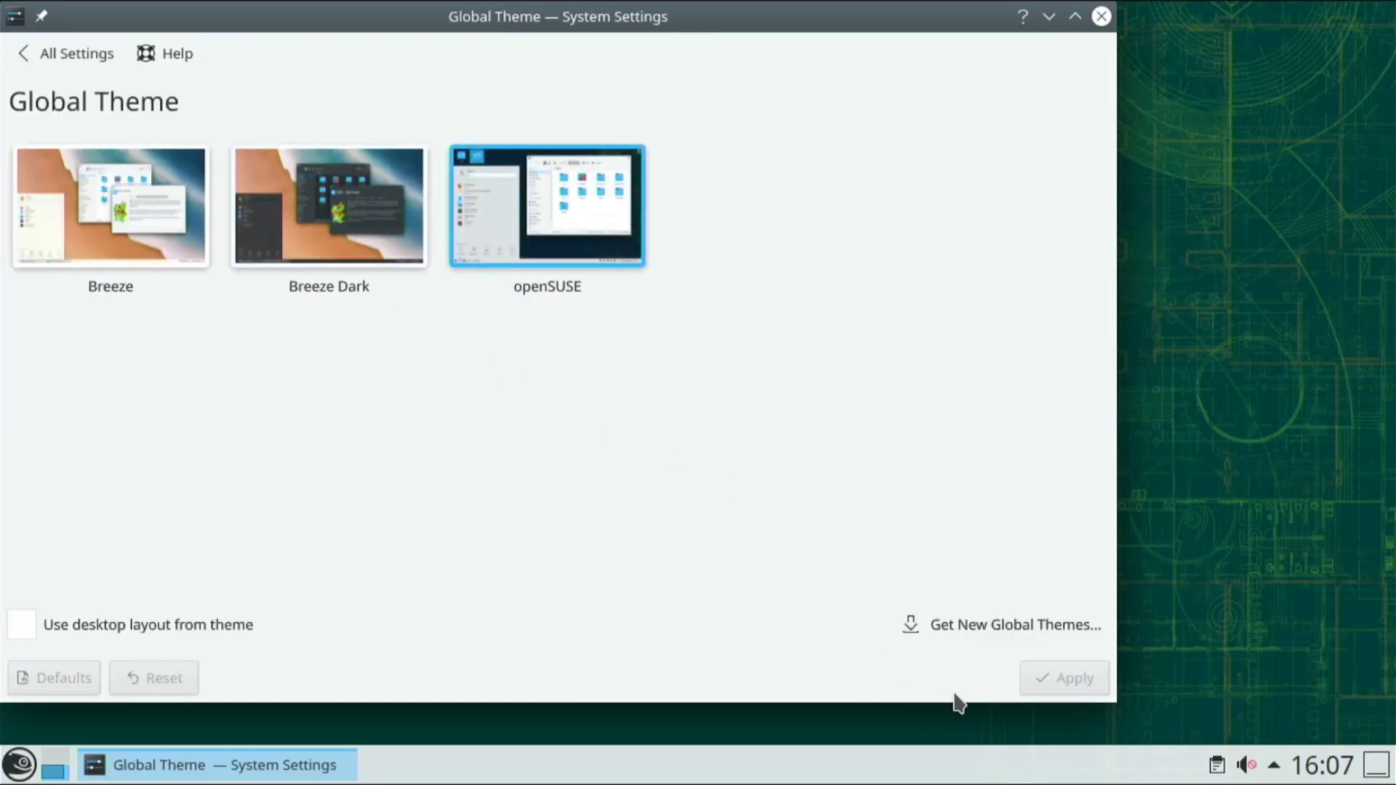
Open the catalogue of downloadable global themes and browse its entries.
click(961, 628)
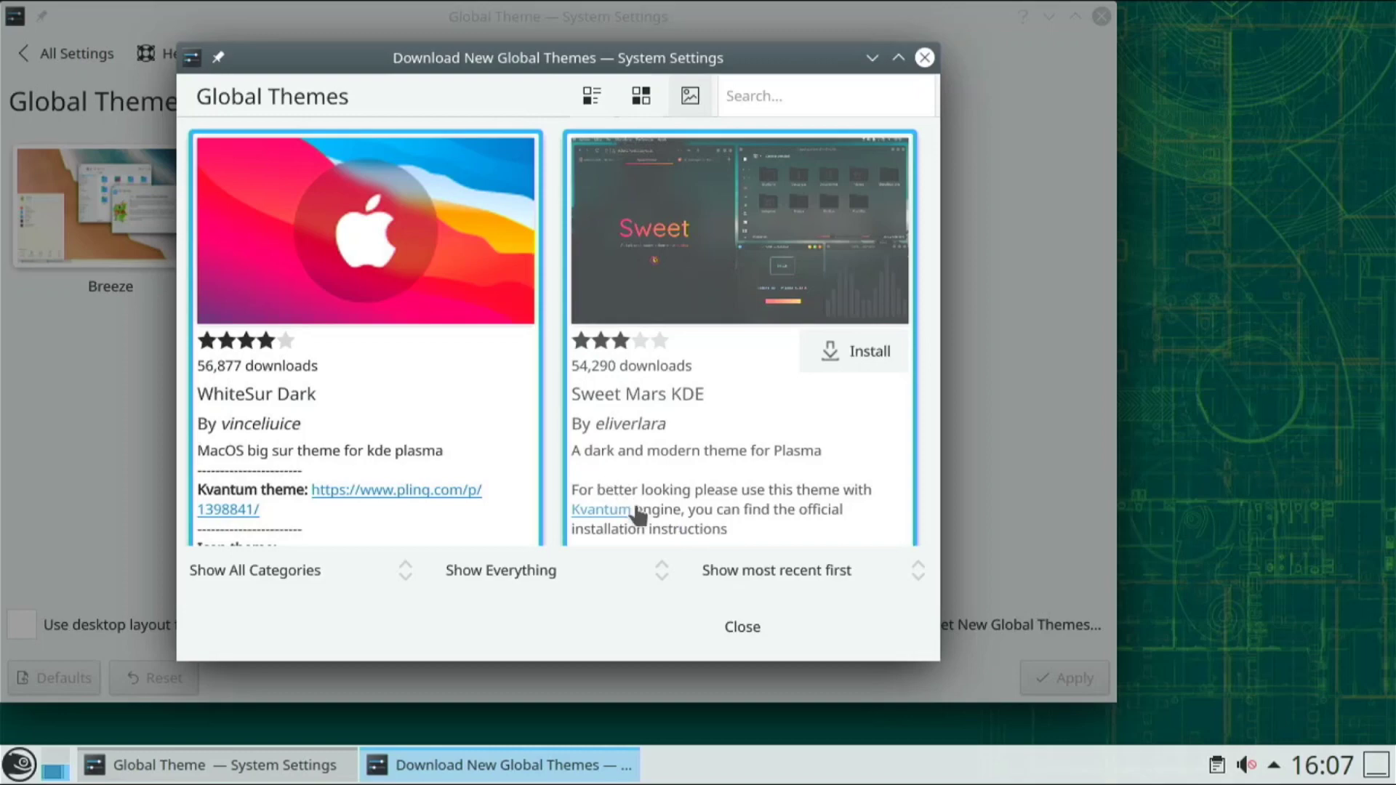
scroll(638, 514, down, 5)
scroll(631, 501, down, 3)
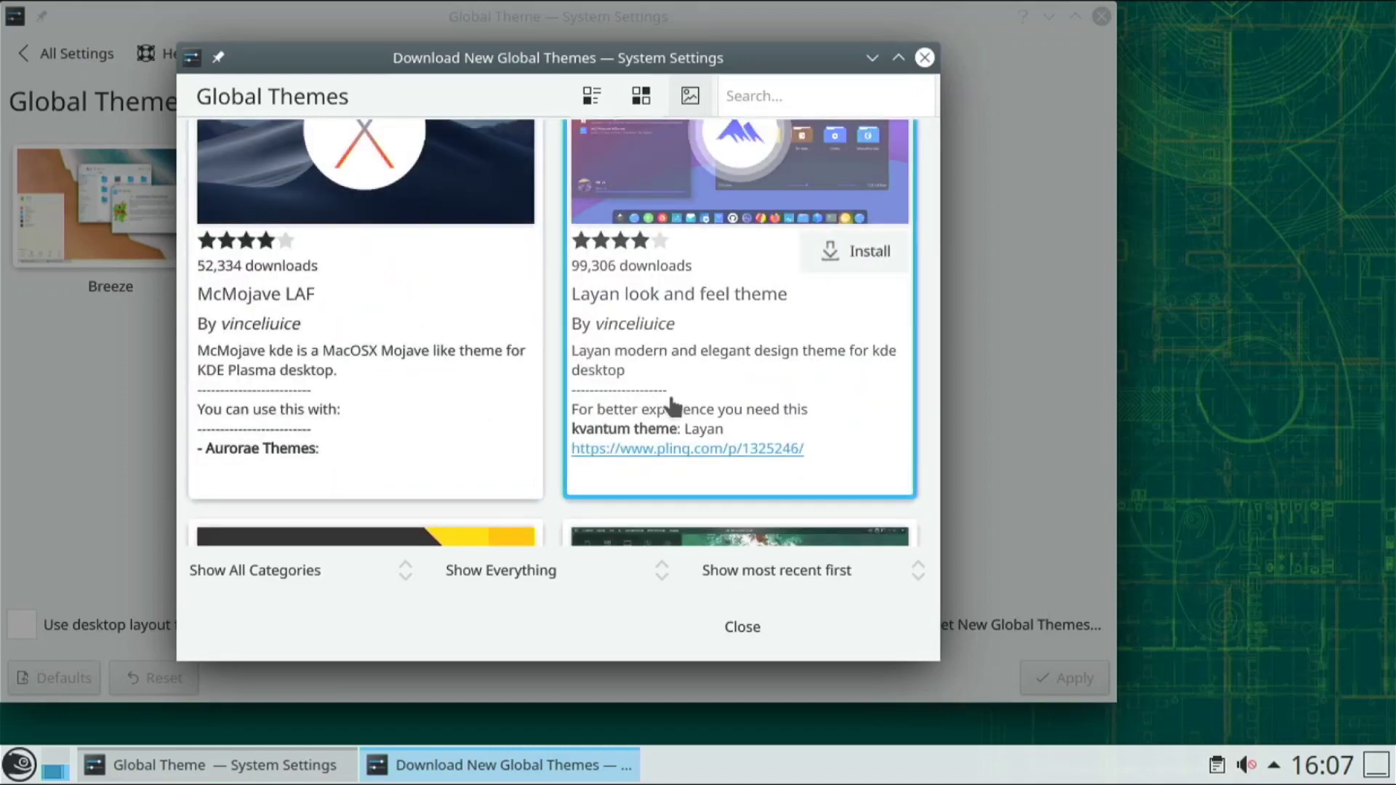
scroll(669, 370, up, 2)
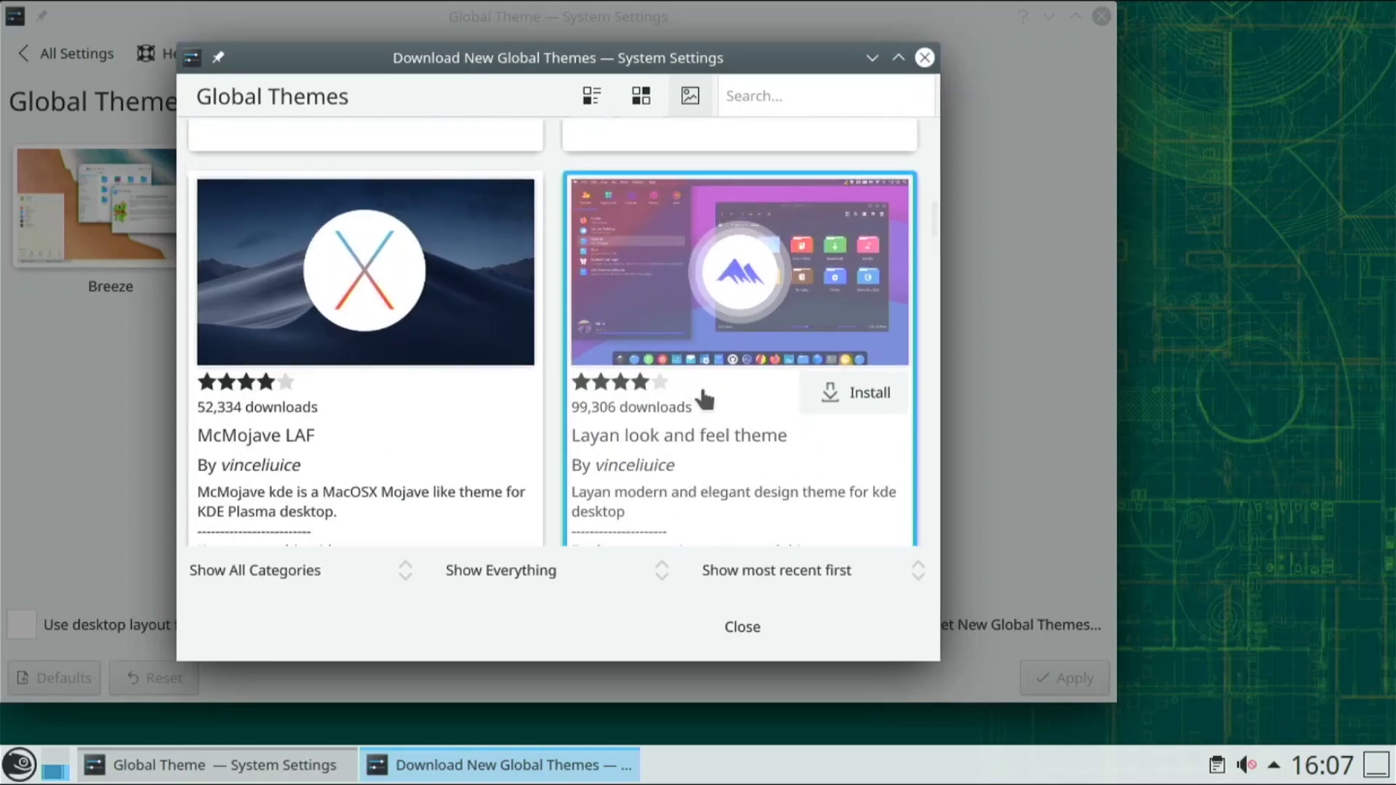
scroll(704, 395, down, 10)
scroll(716, 411, down, 6)
scroll(711, 415, up, 8)
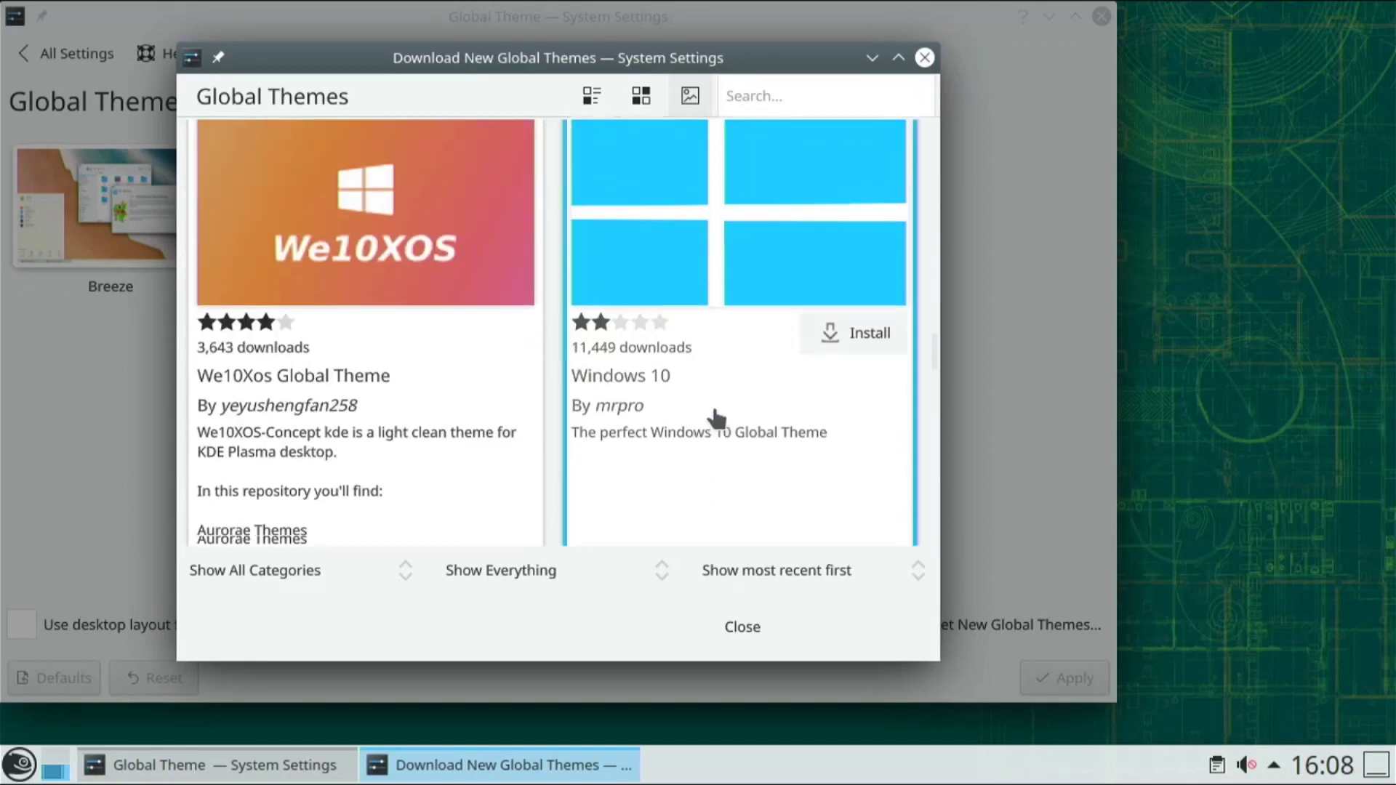
scroll(593, 460, up, 1)
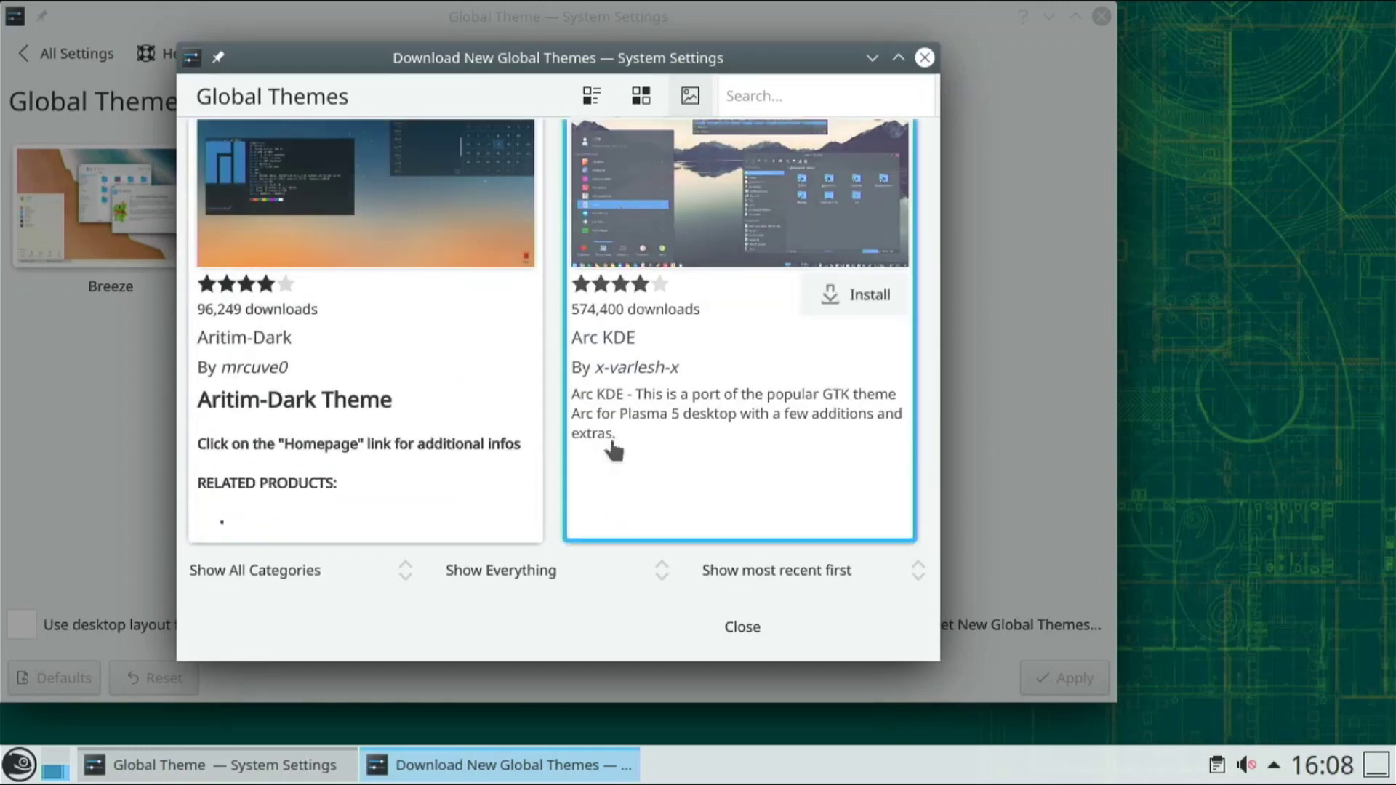
scroll(699, 449, up, 8)
scroll(703, 458, up, 4)
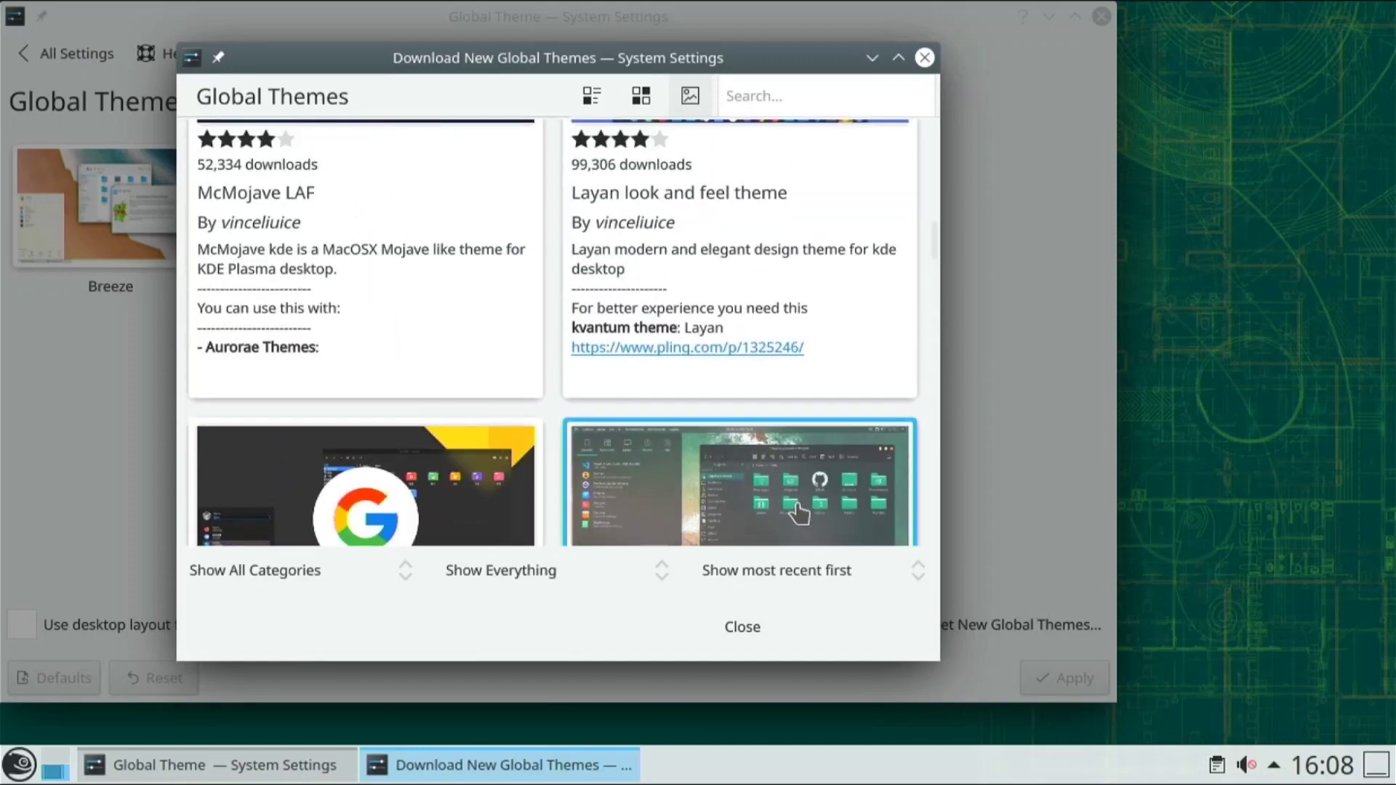
Install the Layan look and feel theme from the downloadable global themes.
scroll(793, 487, up, 3)
click(858, 292)
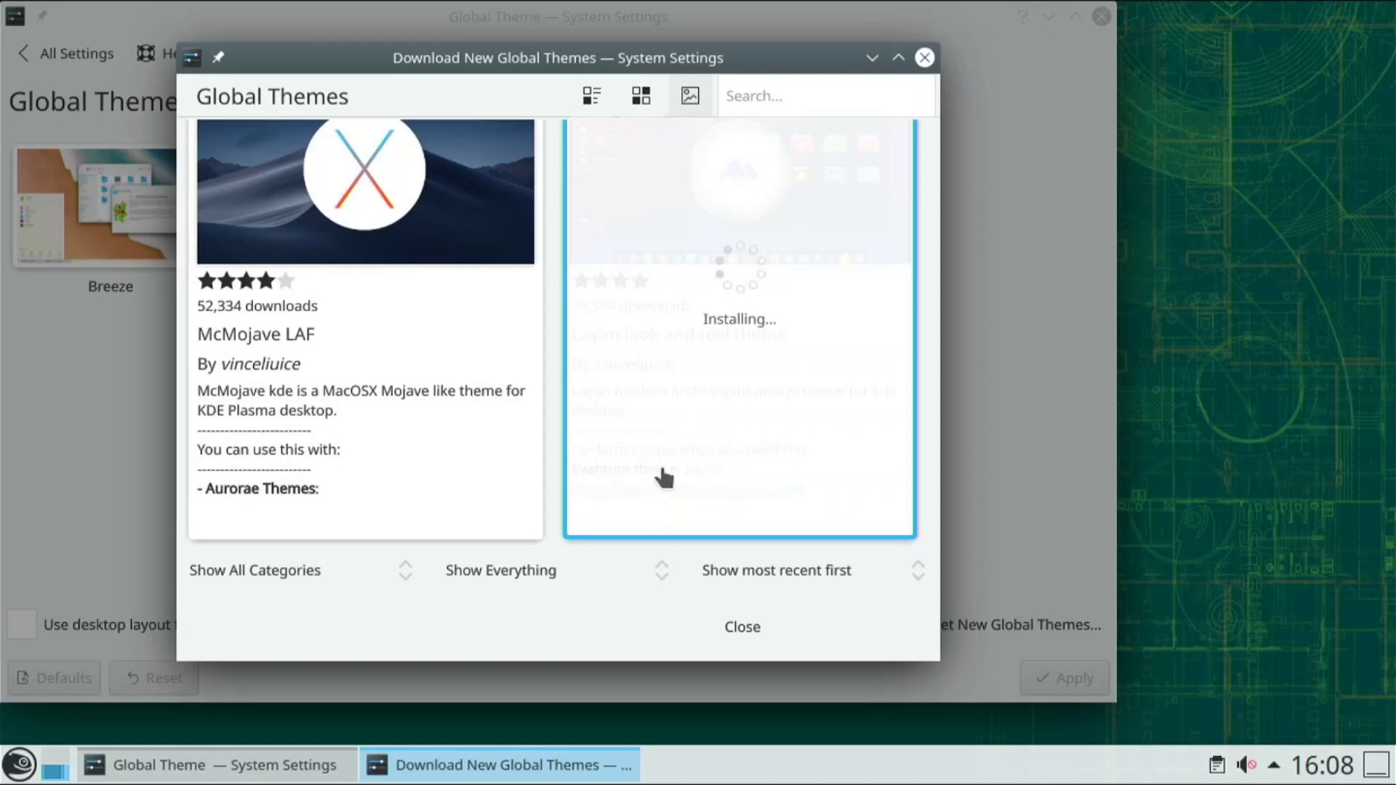
scroll(658, 459, down, 5)
scroll(676, 450, down, 4)
scroll(687, 459, down, 4)
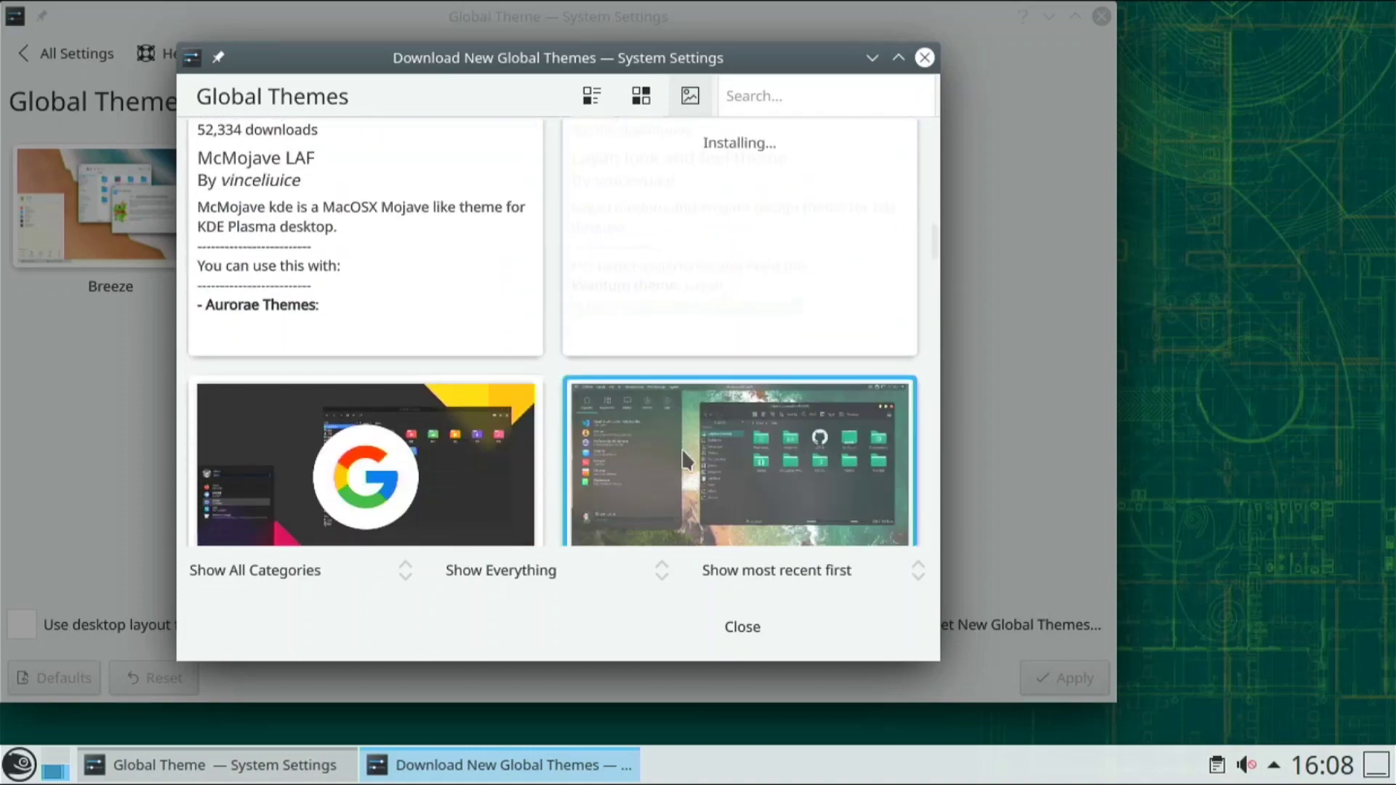
scroll(698, 460, up, 4)
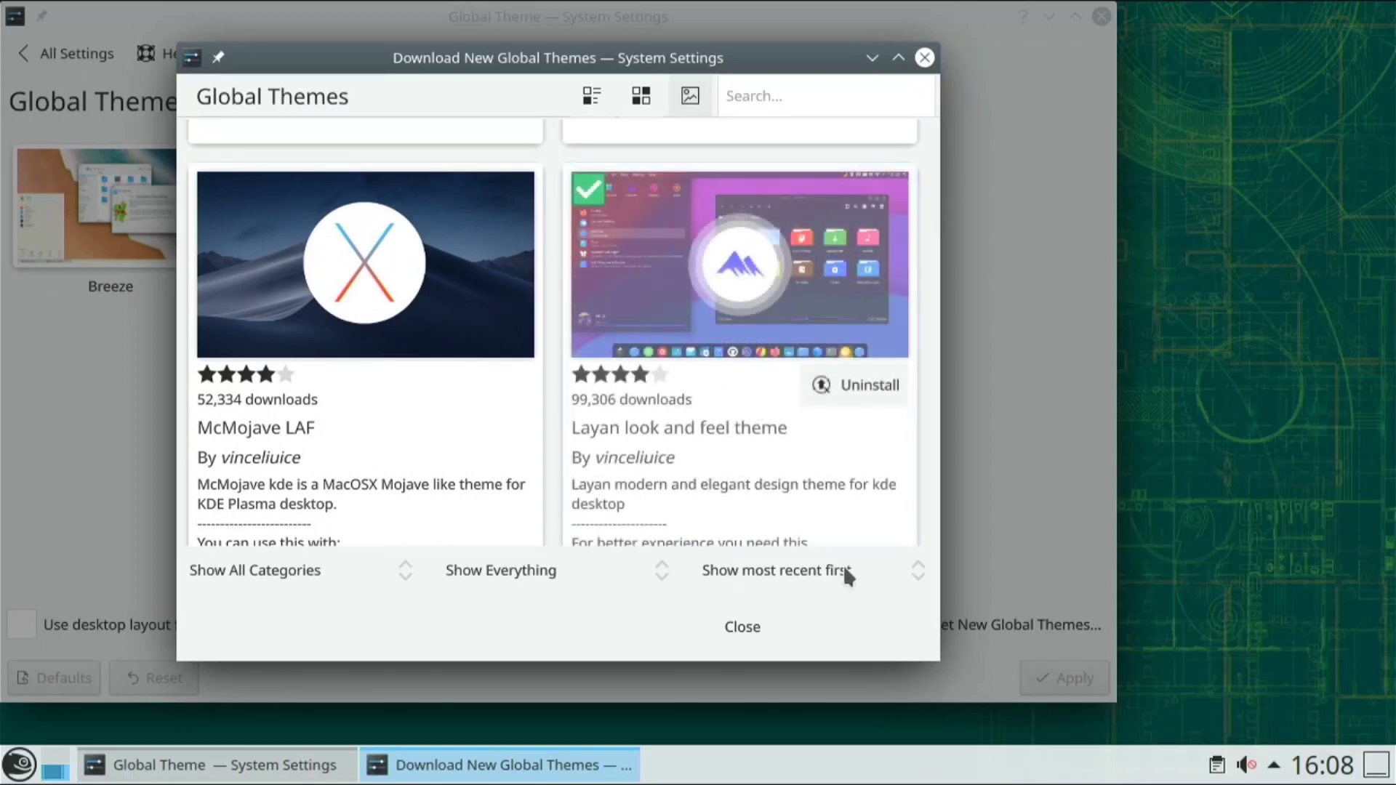
Close the theme download window and apply Layan as the global theme.
click(761, 623)
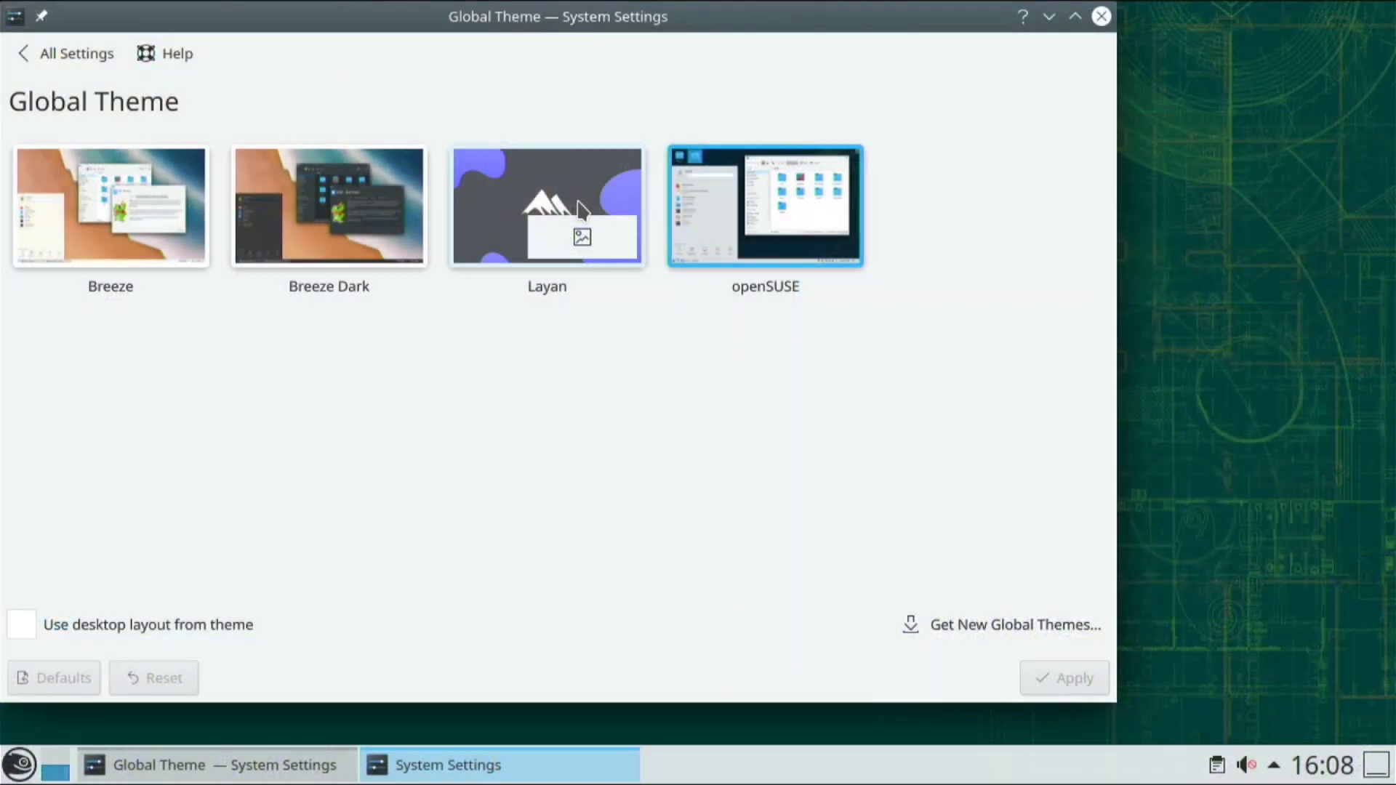
click(549, 201)
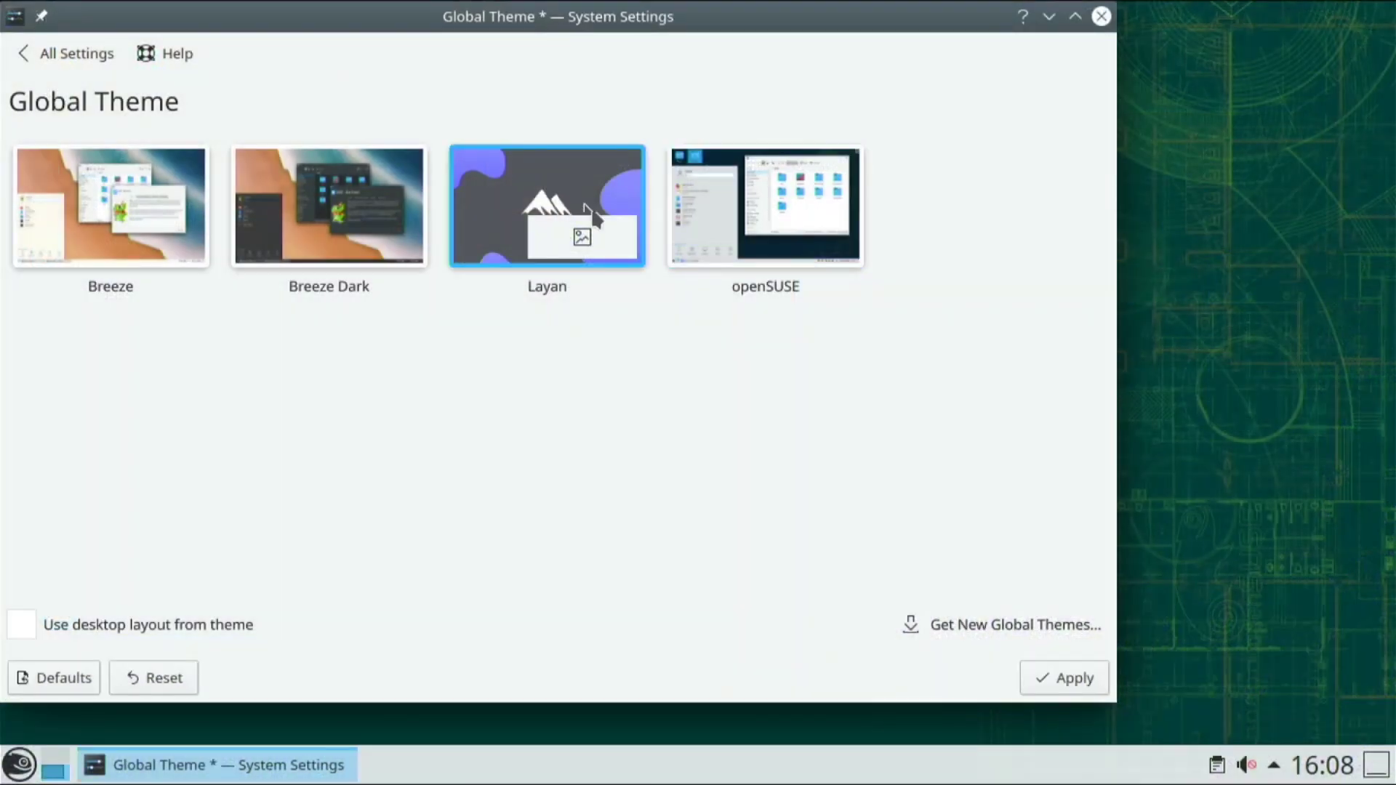
click(1045, 681)
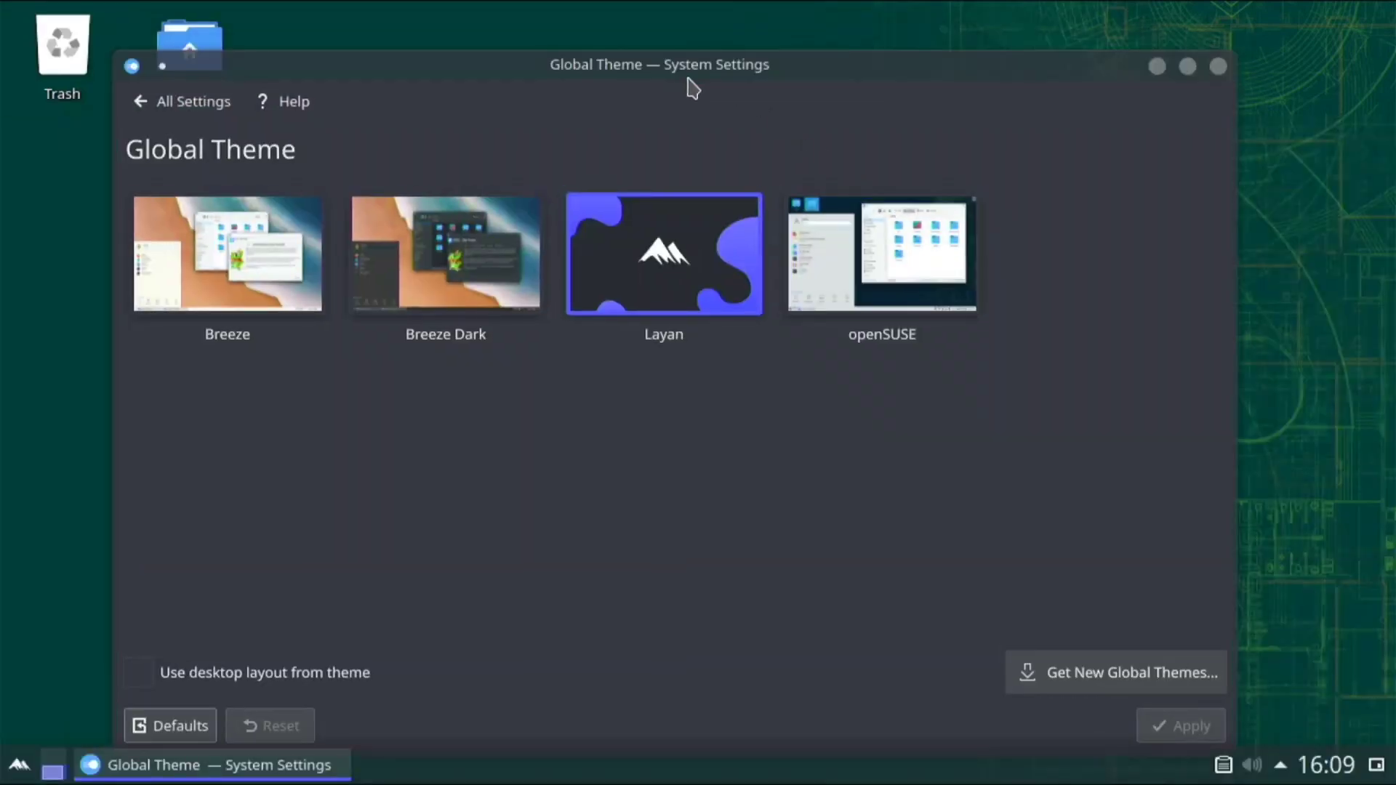
Move the System Settings window around the desktop and maximize it.
drag(687, 71, 897, 41)
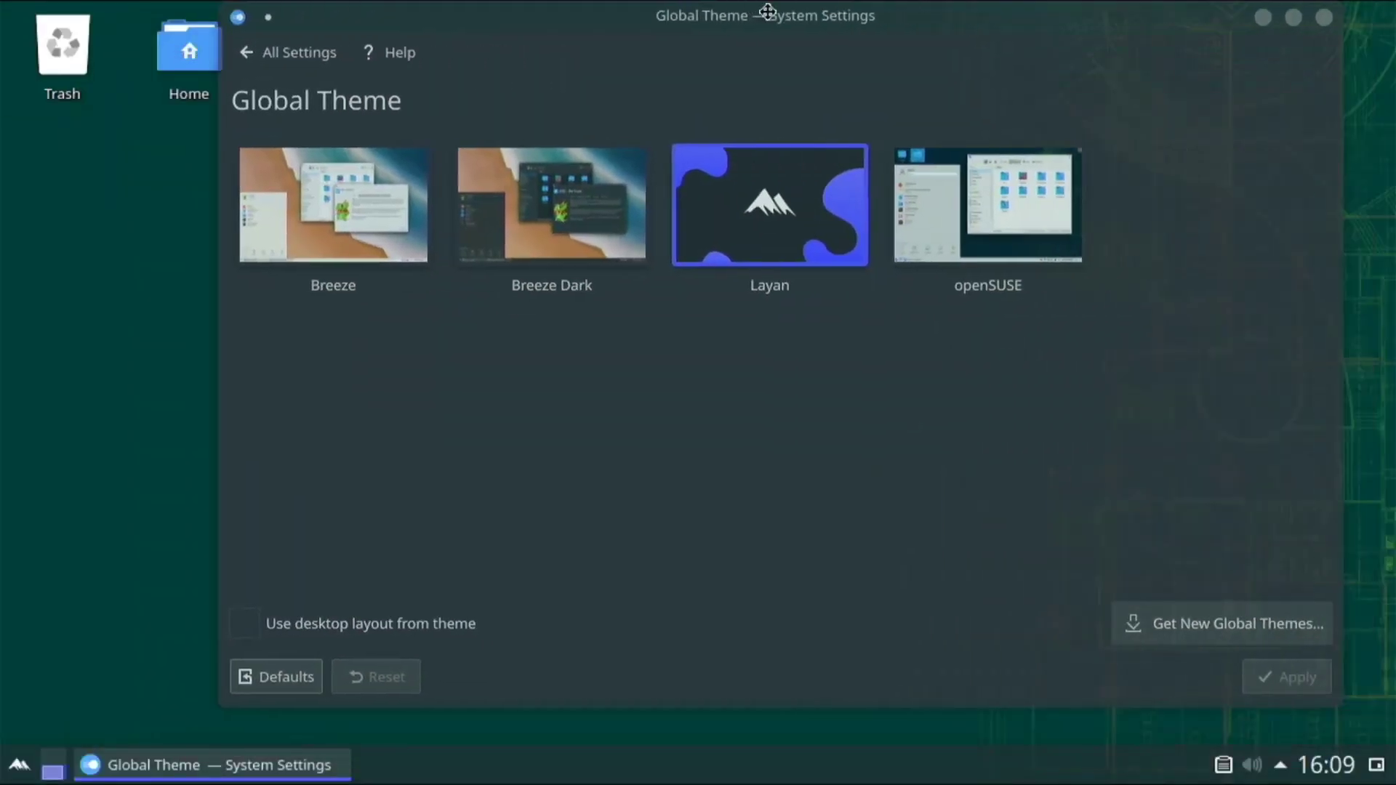
drag(758, 15, 654, 51)
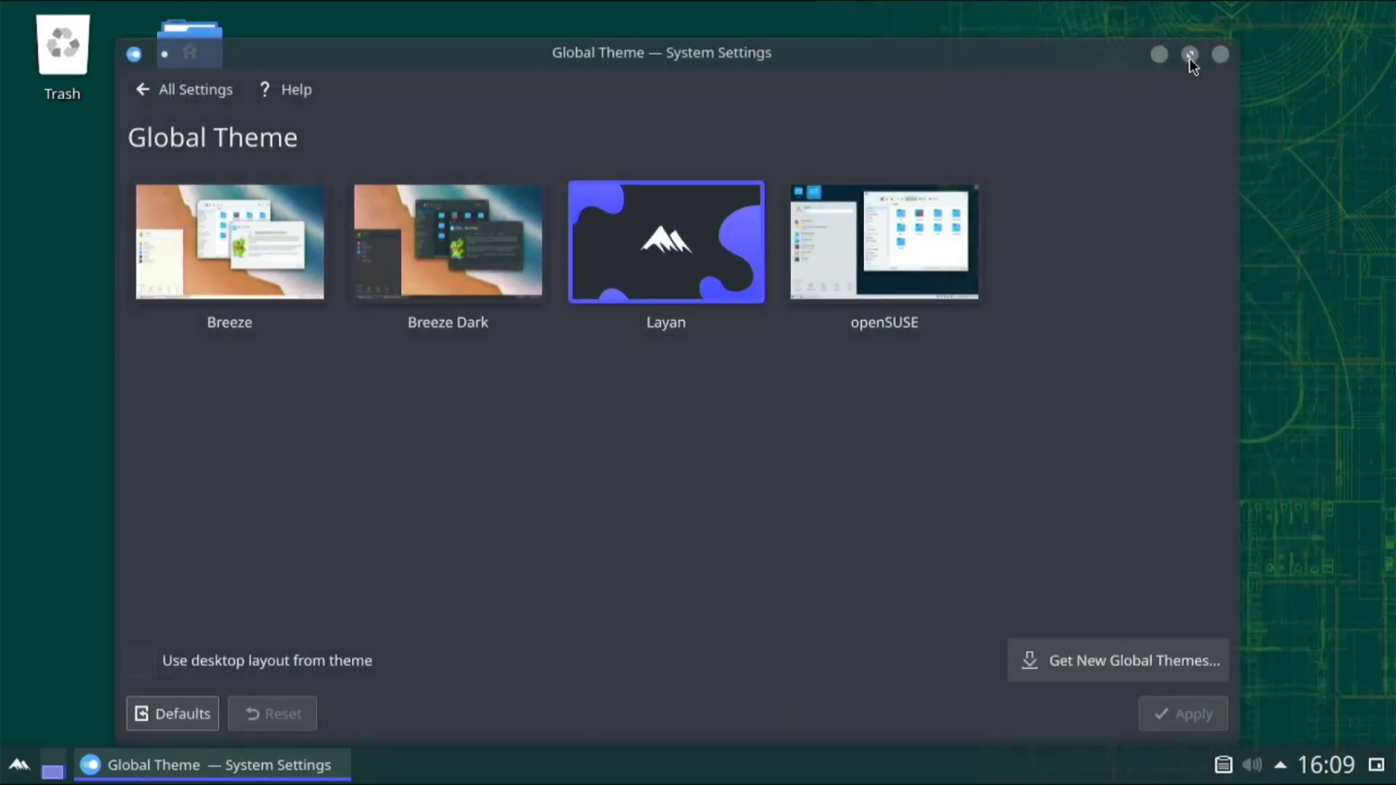
click(1189, 56)
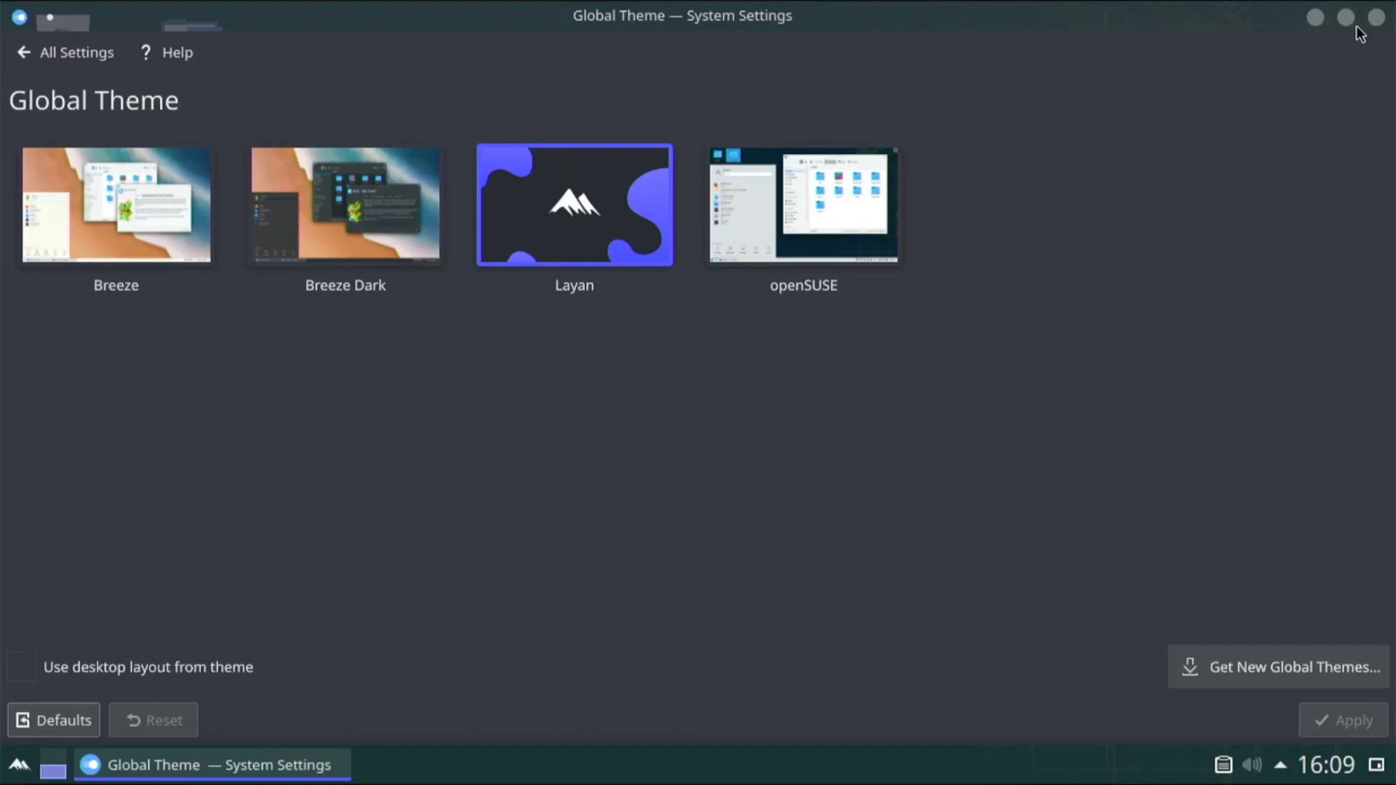
Restore the System Settings window from its maximized state and close it.
click(1349, 20)
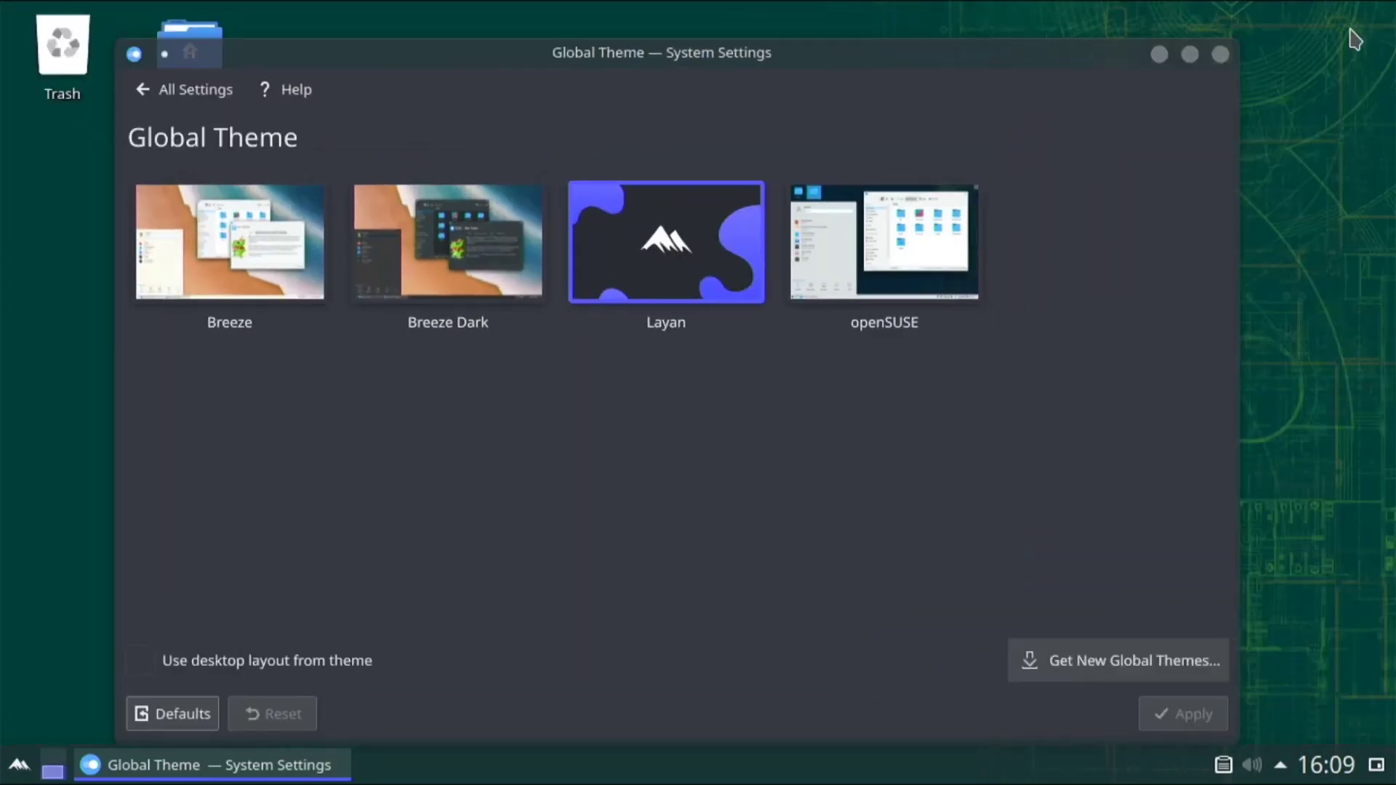
click(1220, 55)
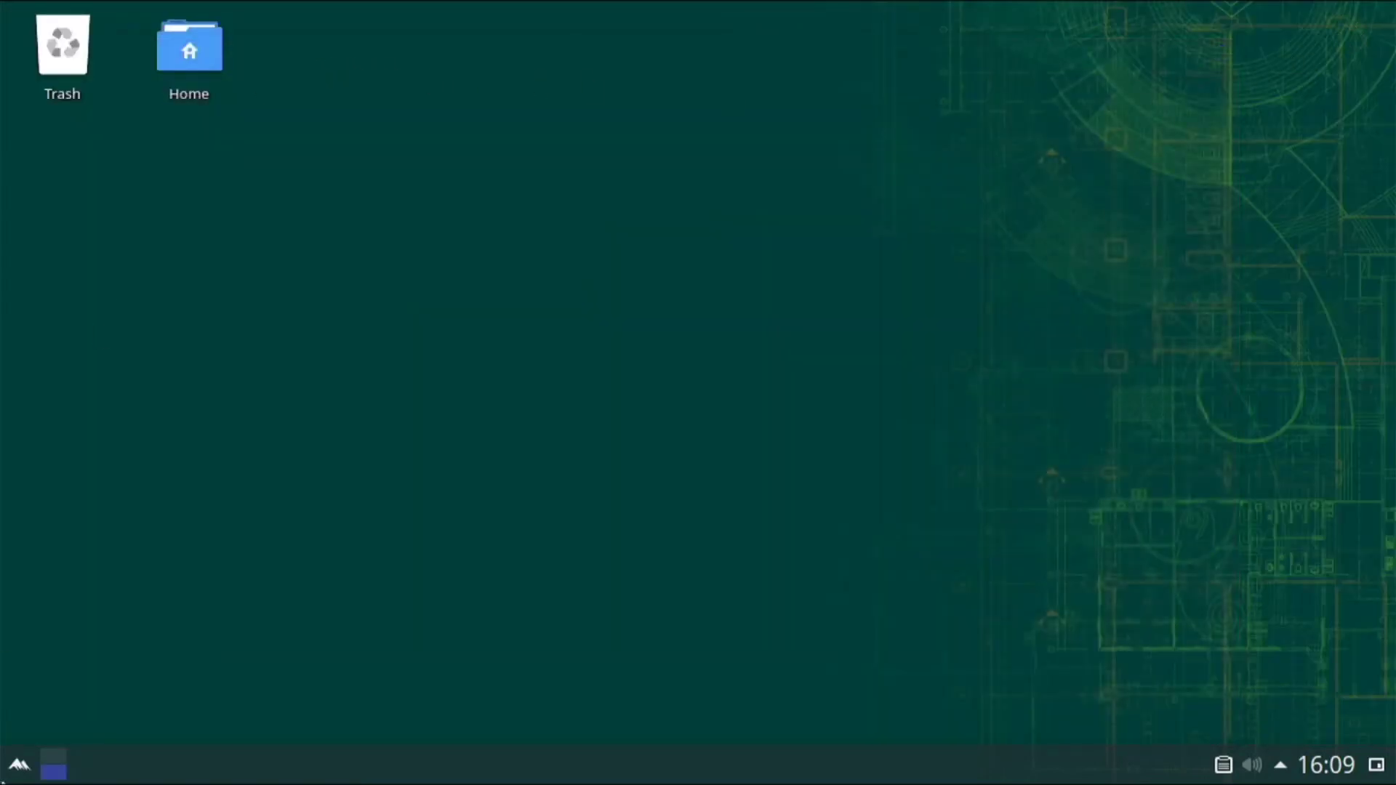
Look through the application launcher's Computer and Applications sections and start Konsole from the System category.
click(17, 764)
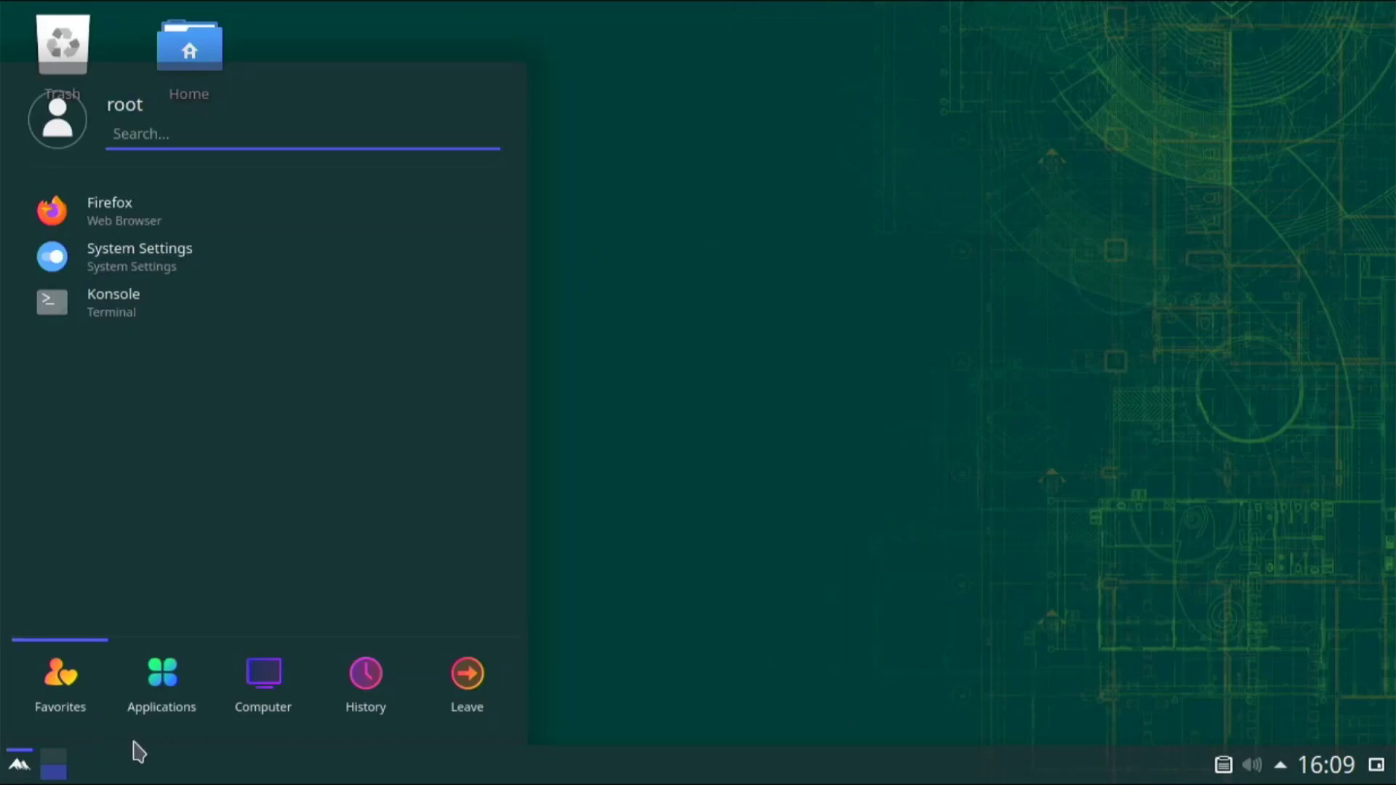
click(209, 704)
click(252, 708)
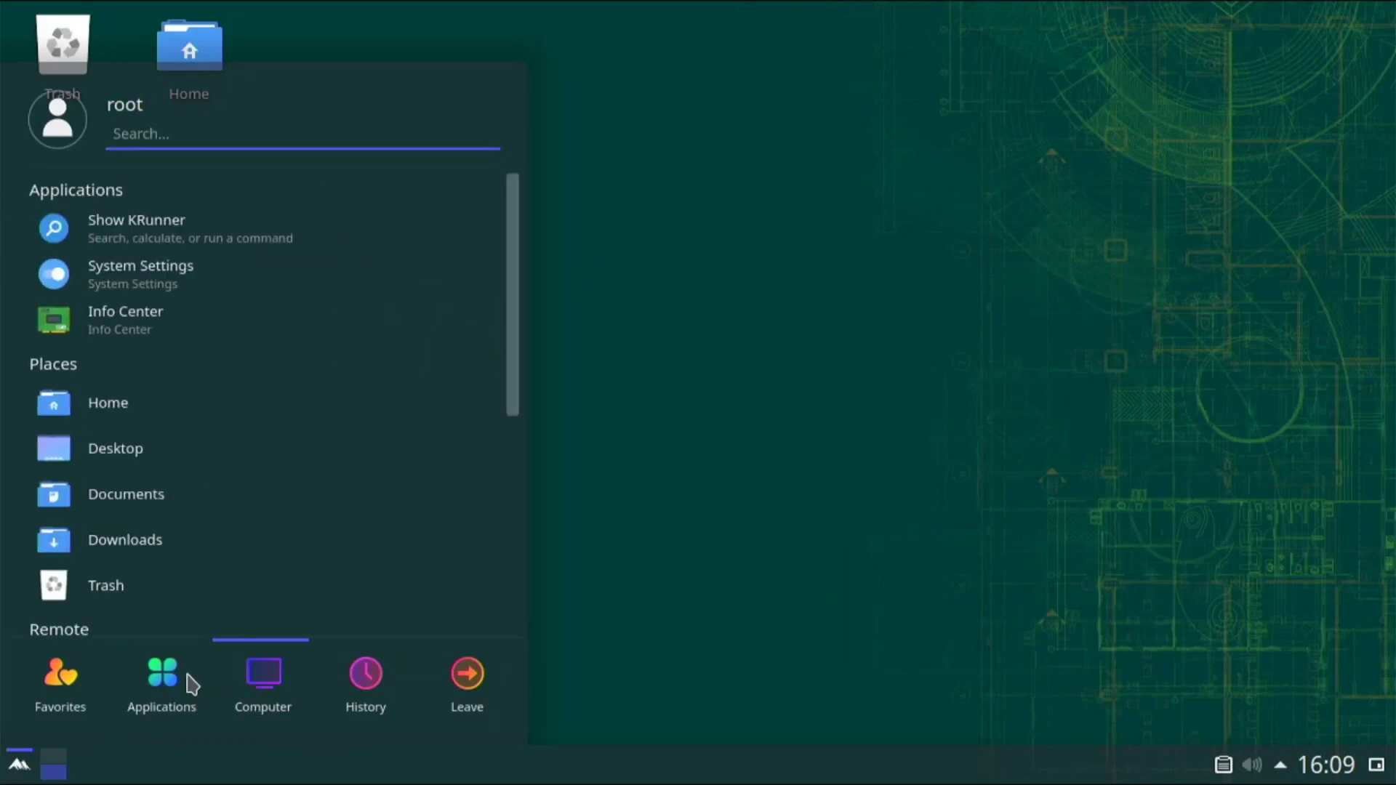
click(185, 685)
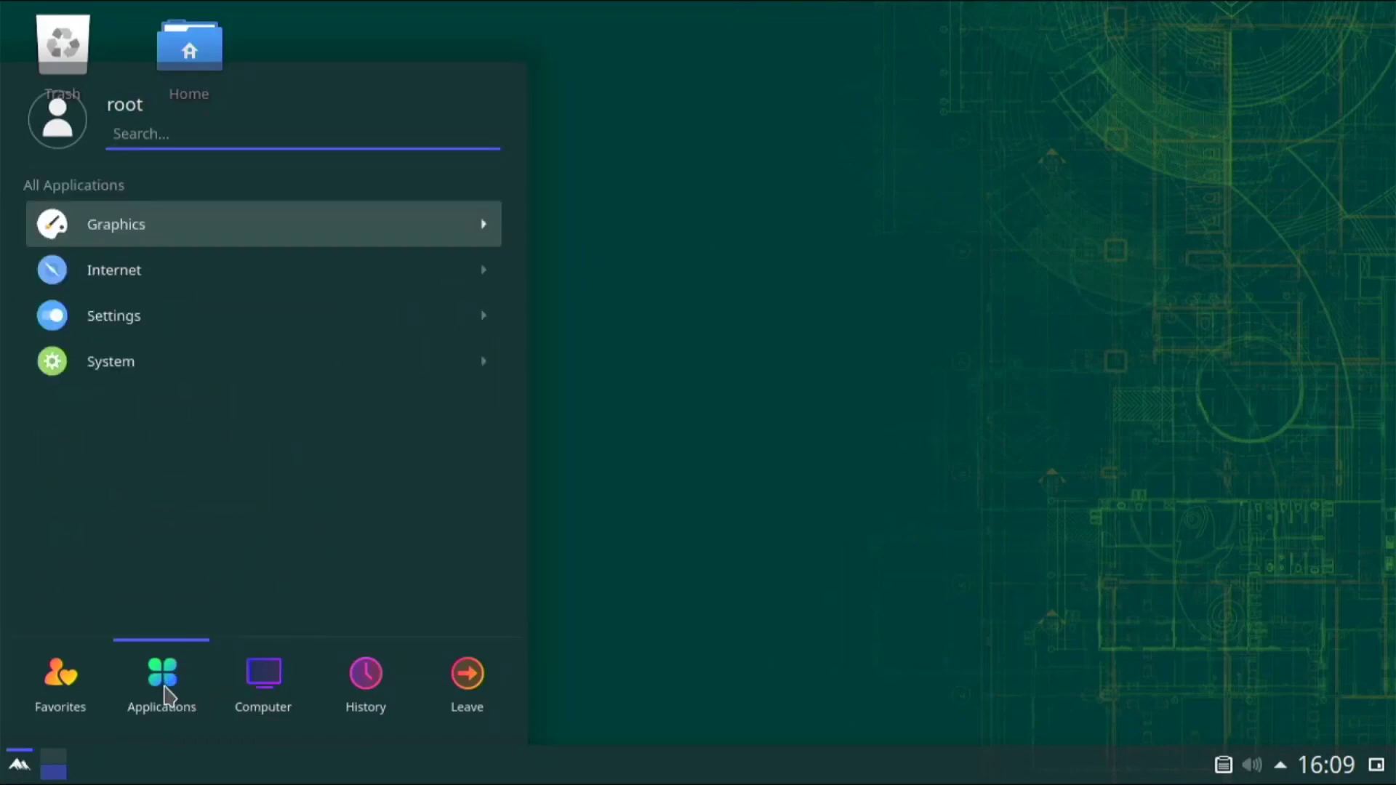
click(155, 368)
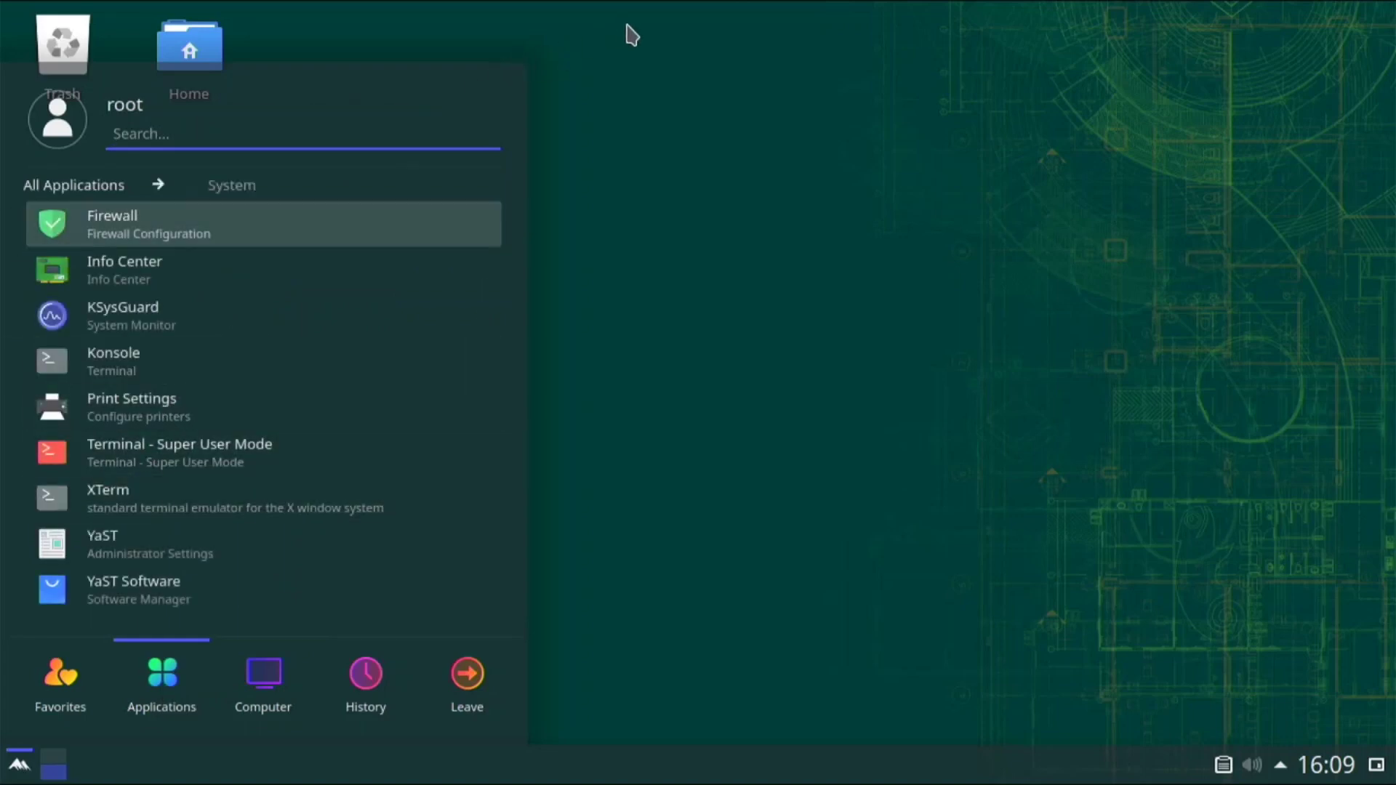
click(288, 356)
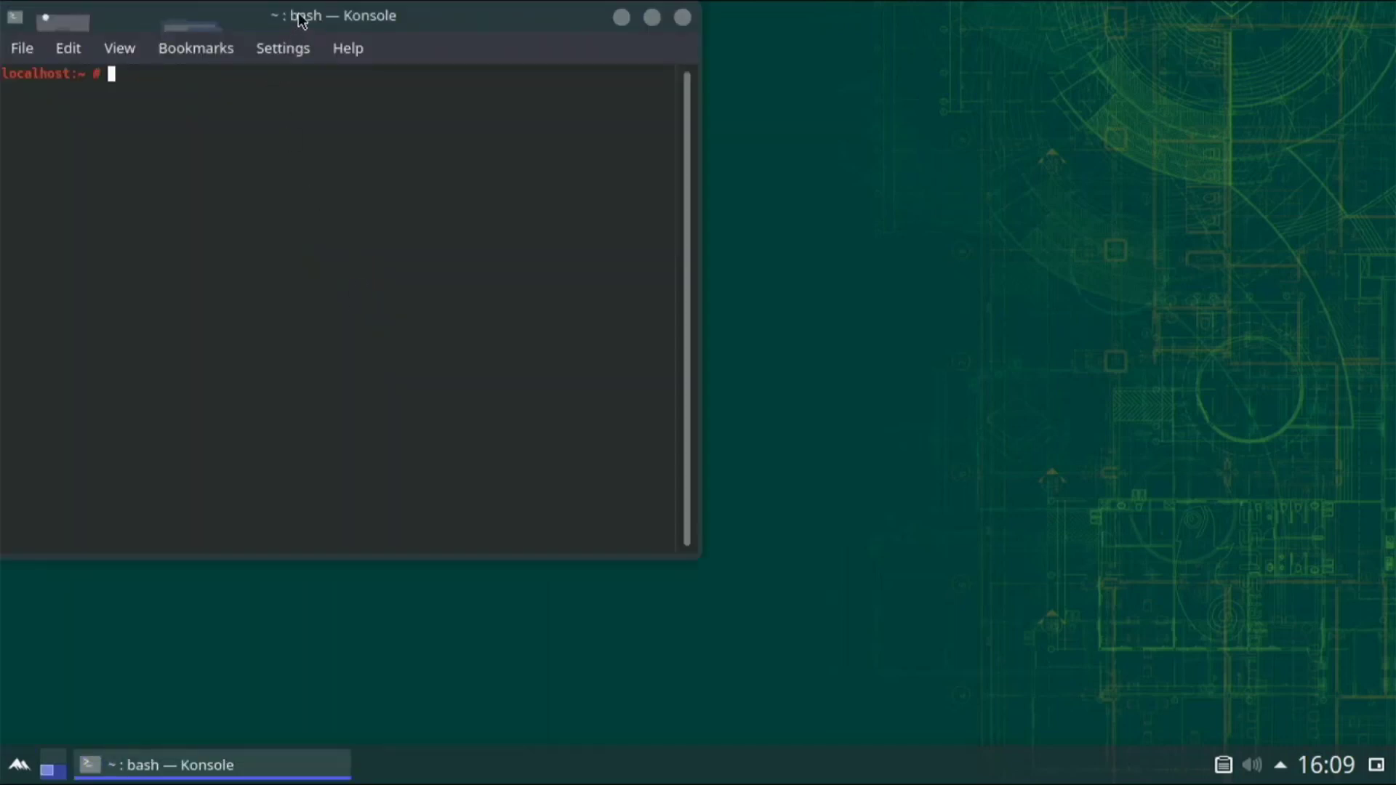
Move the Konsole terminal window toward the middle of the desktop and close it.
drag(360, 4, 507, 29)
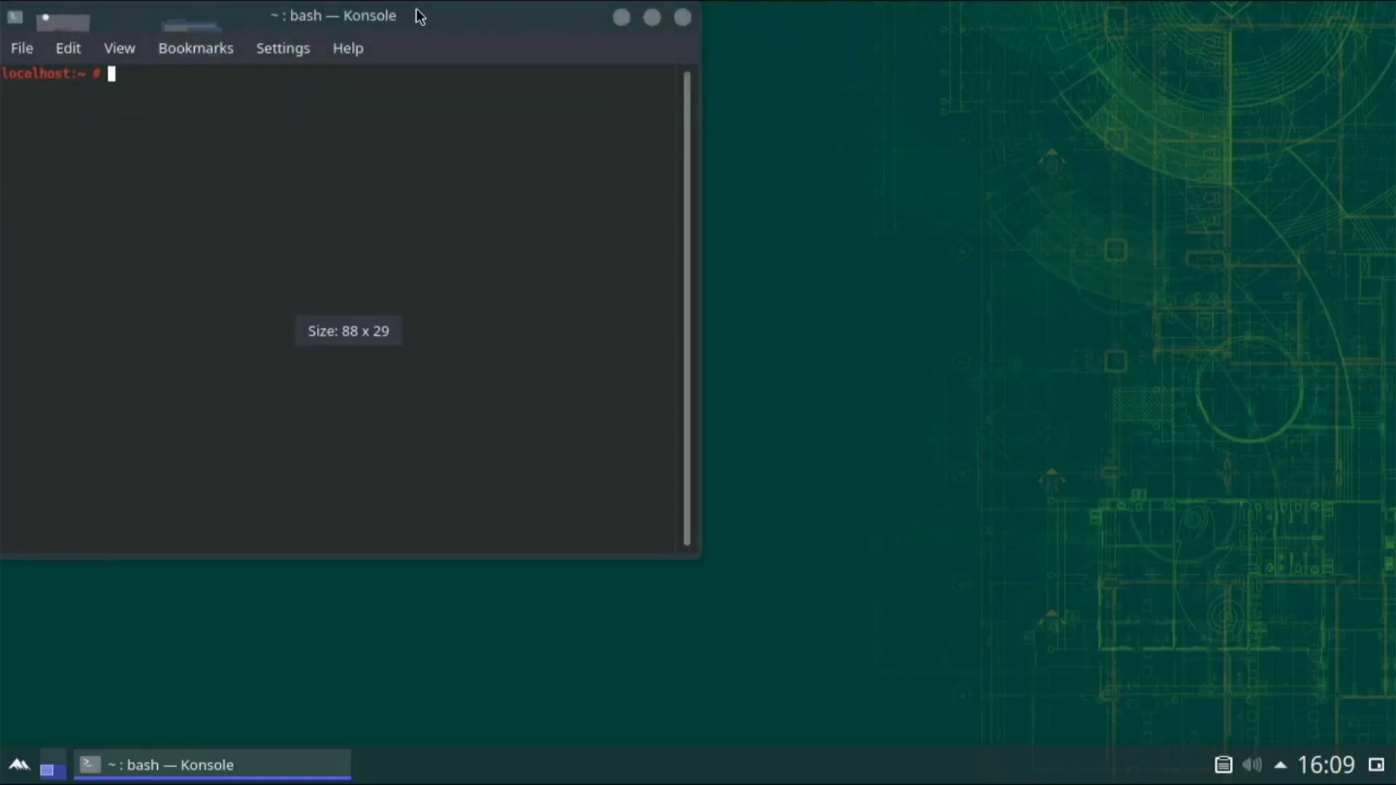
drag(420, 16, 943, 85)
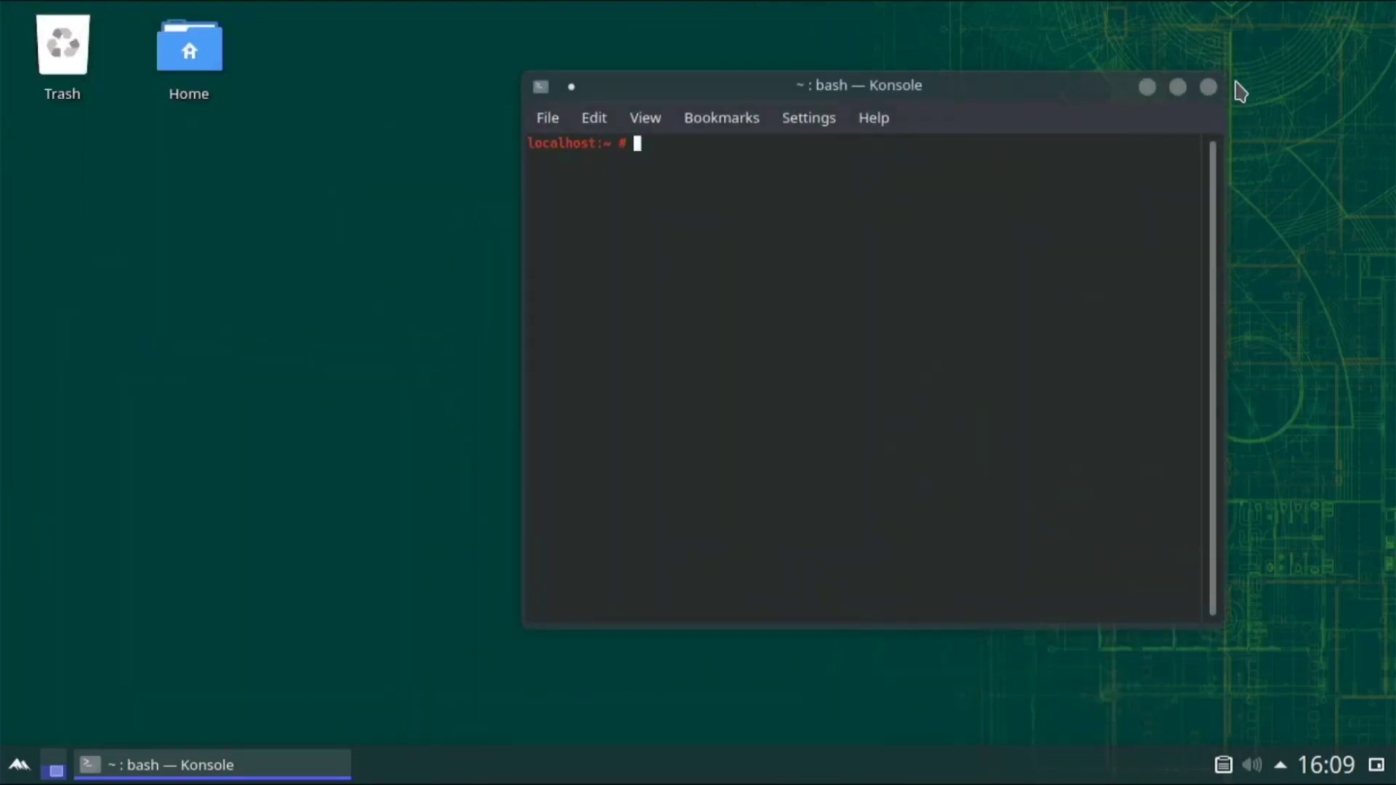
click(1209, 87)
Set the desktop wallpaper to the Layan image in the desktop folder settings and close the settings.
right_click(578, 386)
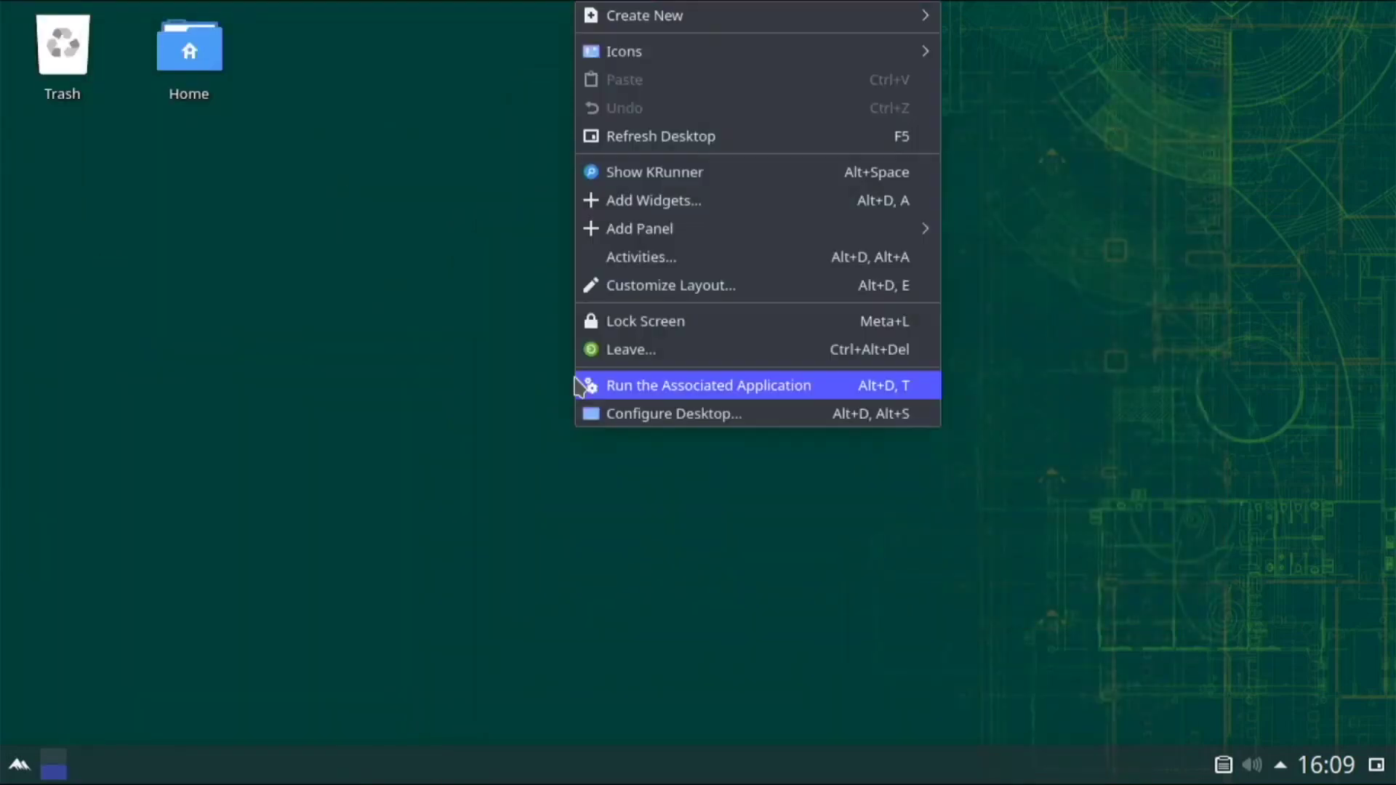
click(641, 414)
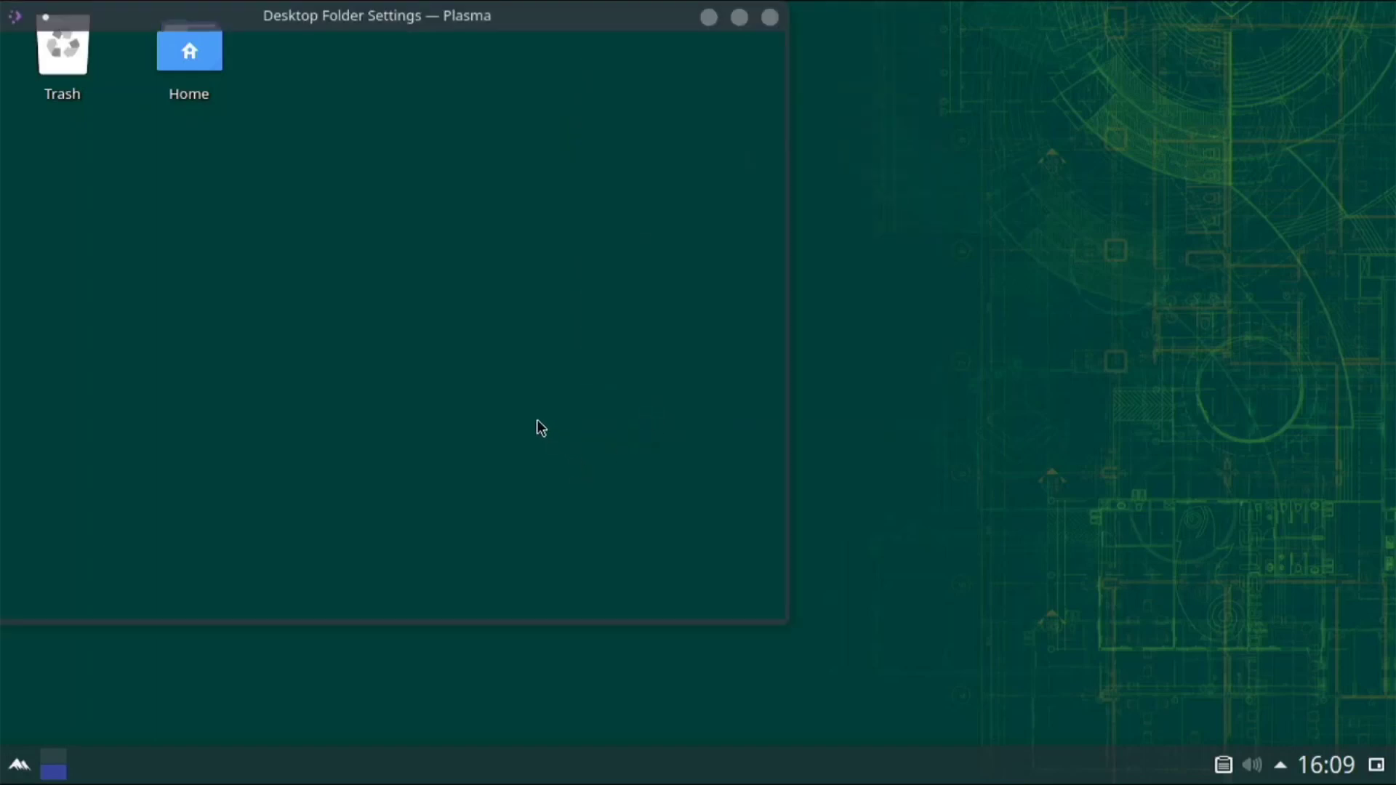
scroll(402, 439, down, 2)
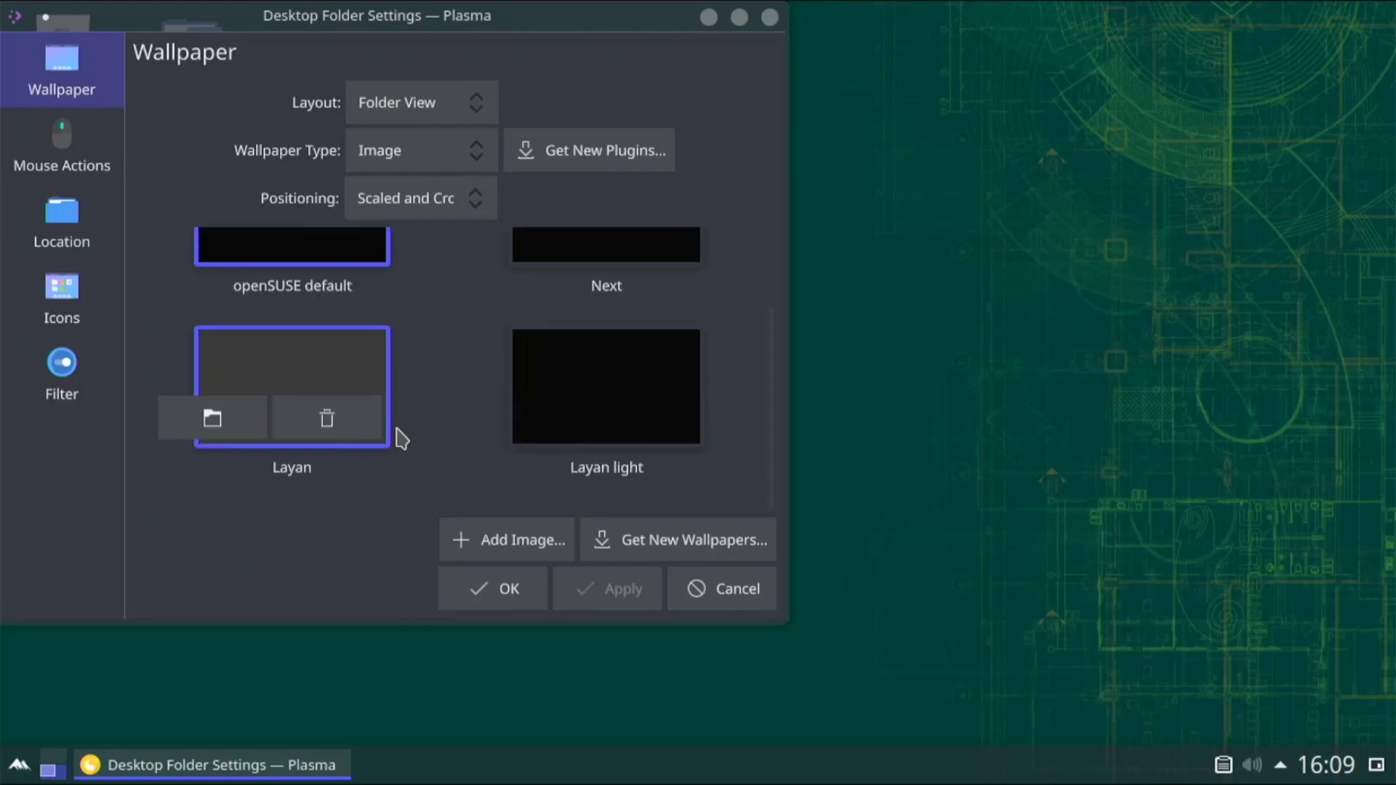
click(365, 374)
click(593, 595)
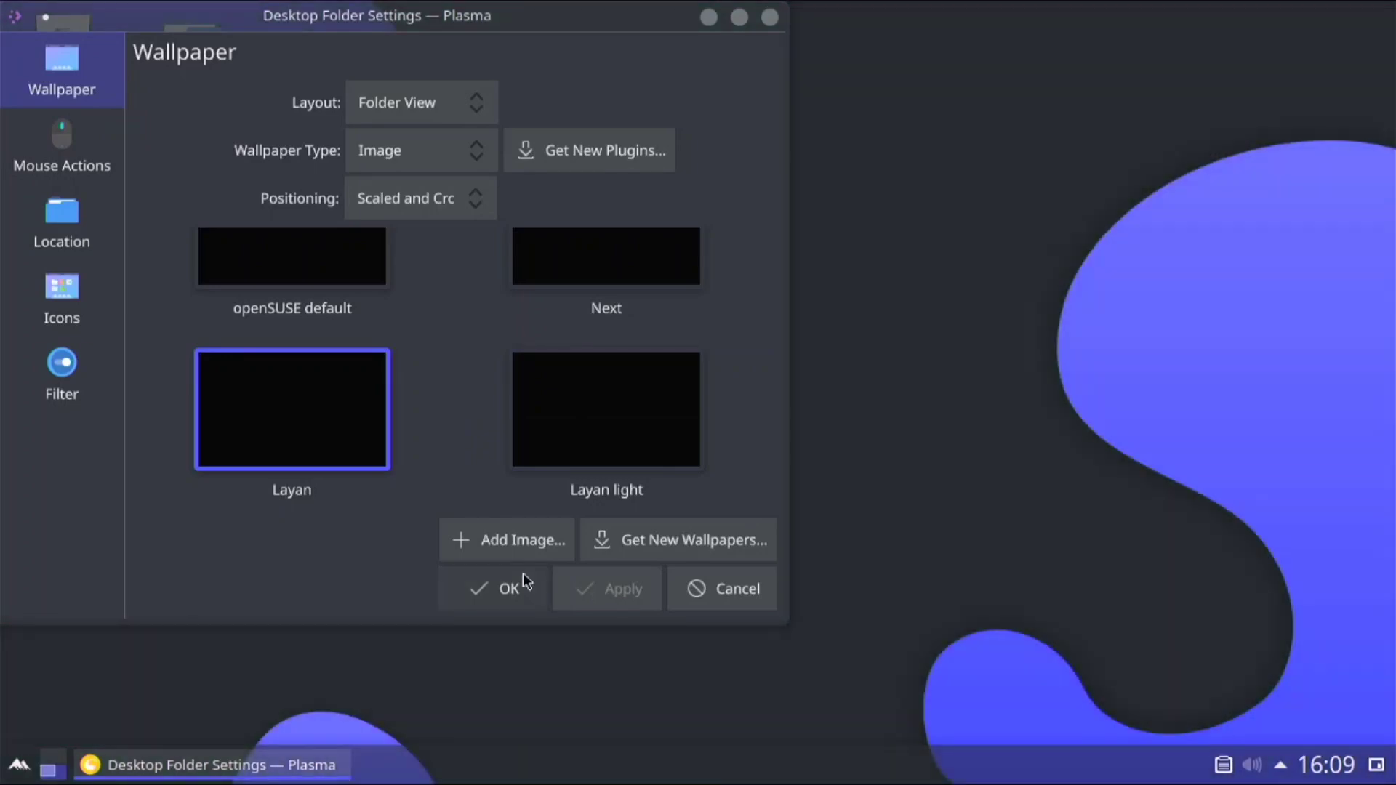
click(522, 582)
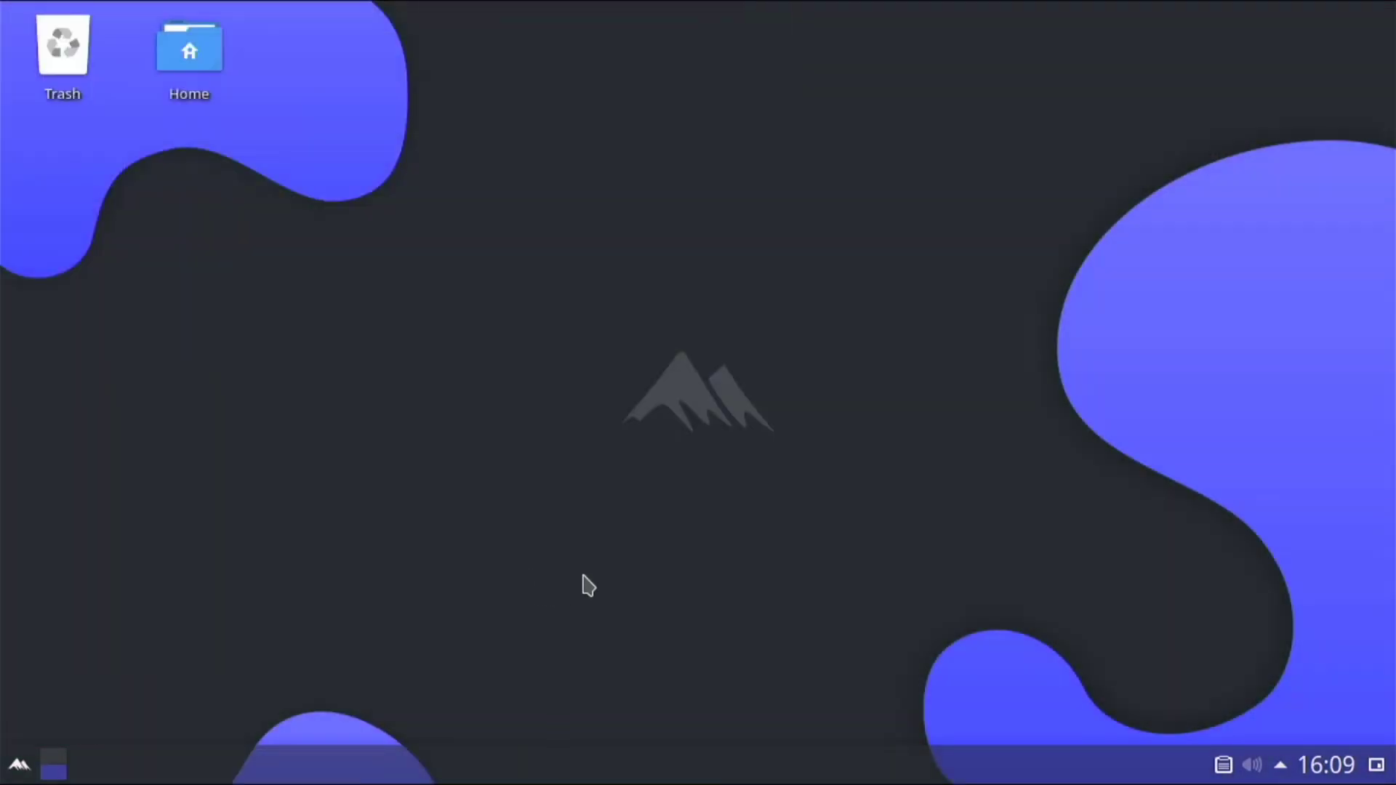
Try to open the Home folder from the desktop and dismiss the application chooser.
click(187, 61)
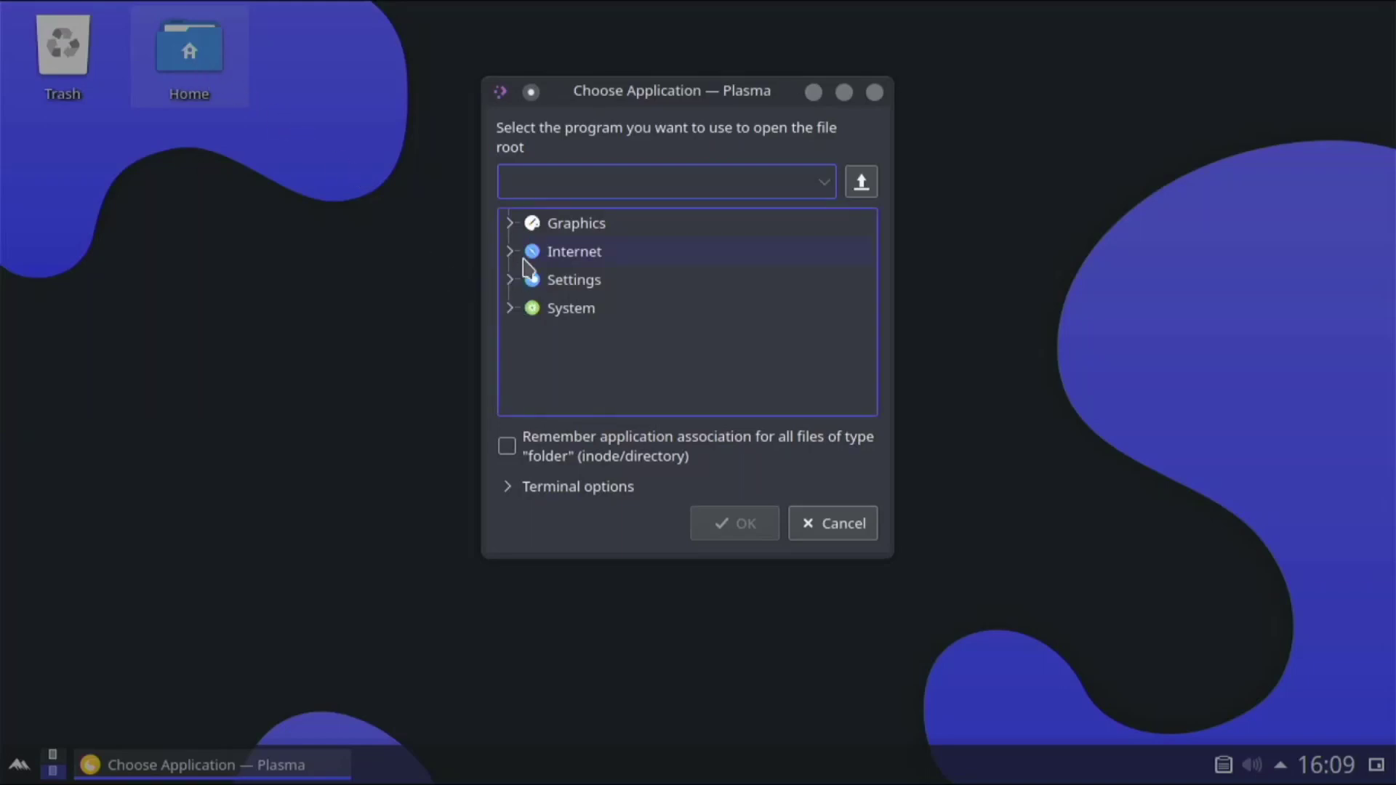
click(875, 93)
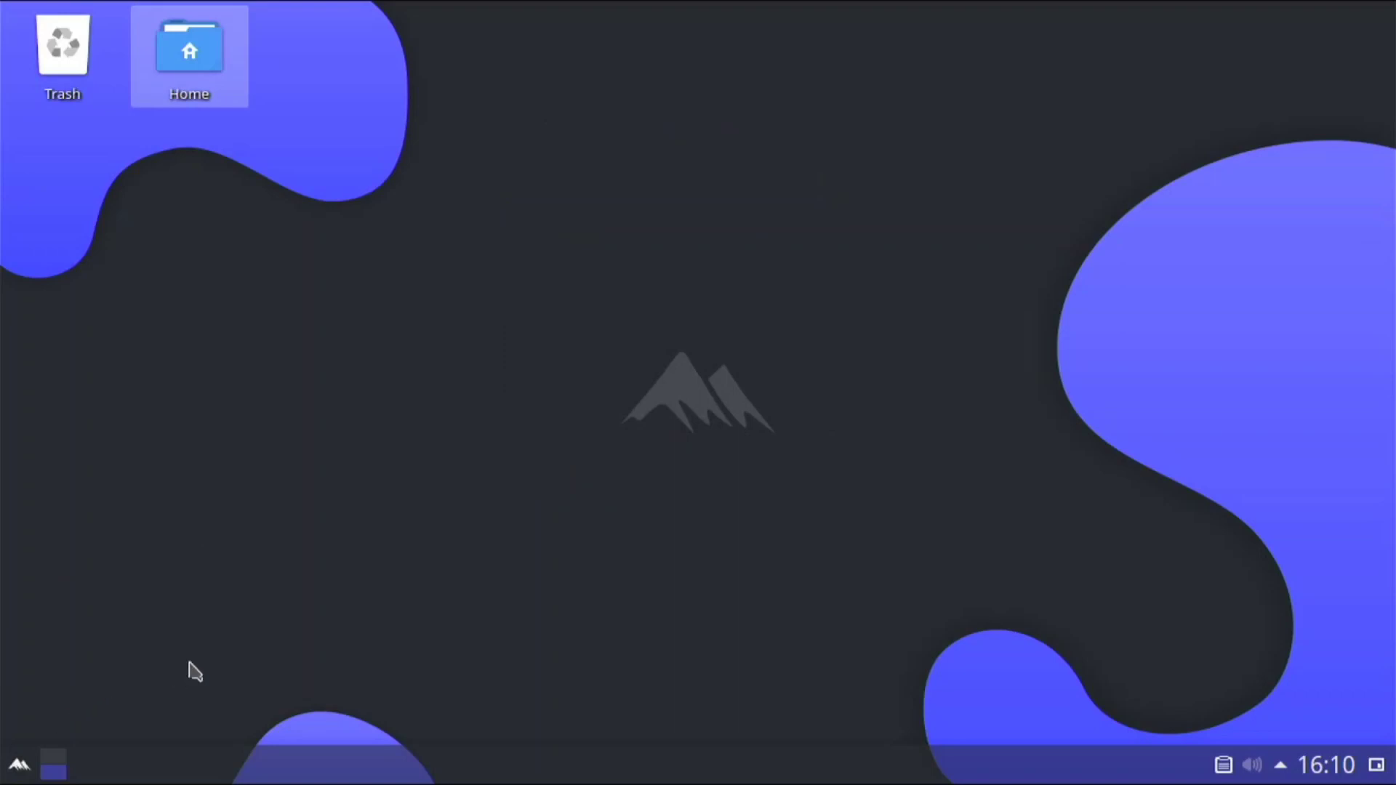
right_click(82, 569)
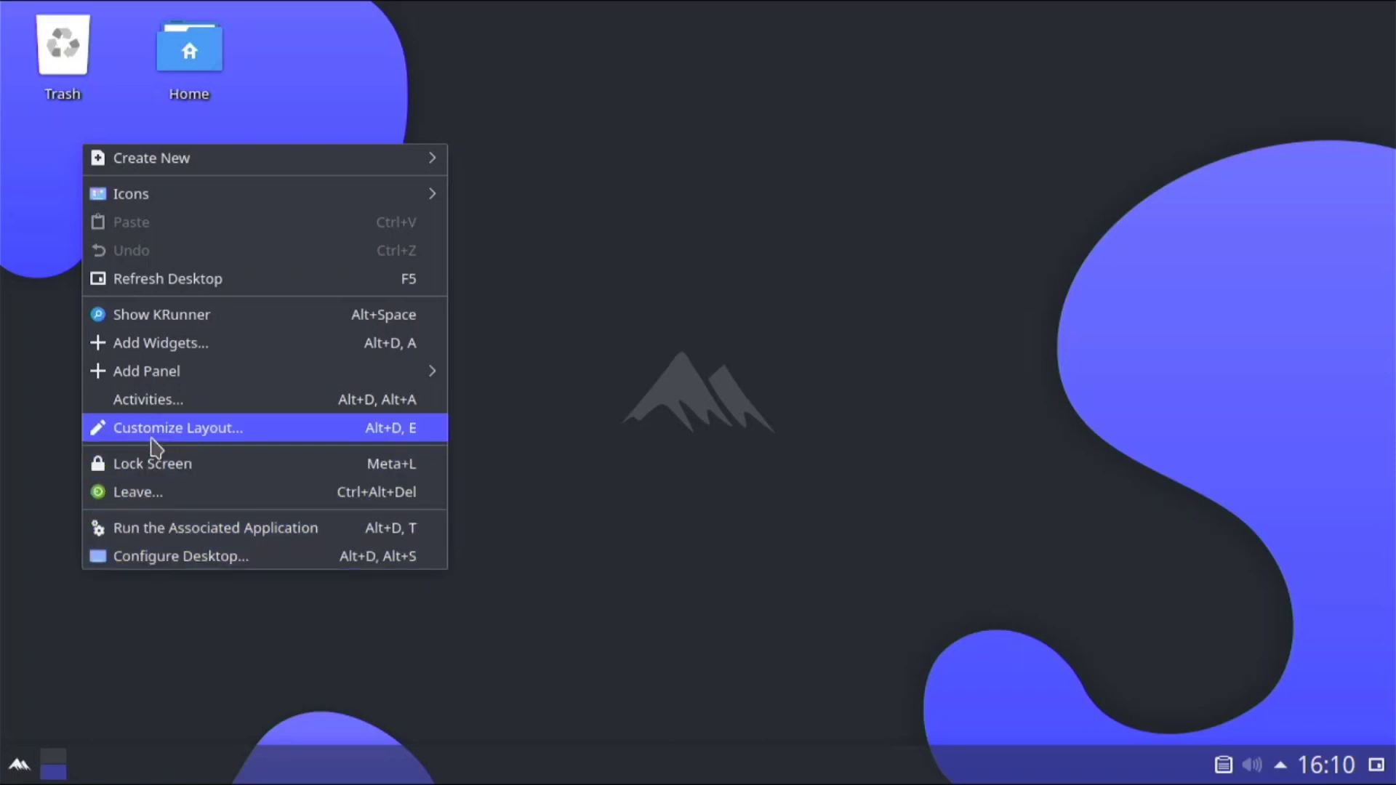
click(4, 639)
click(9, 773)
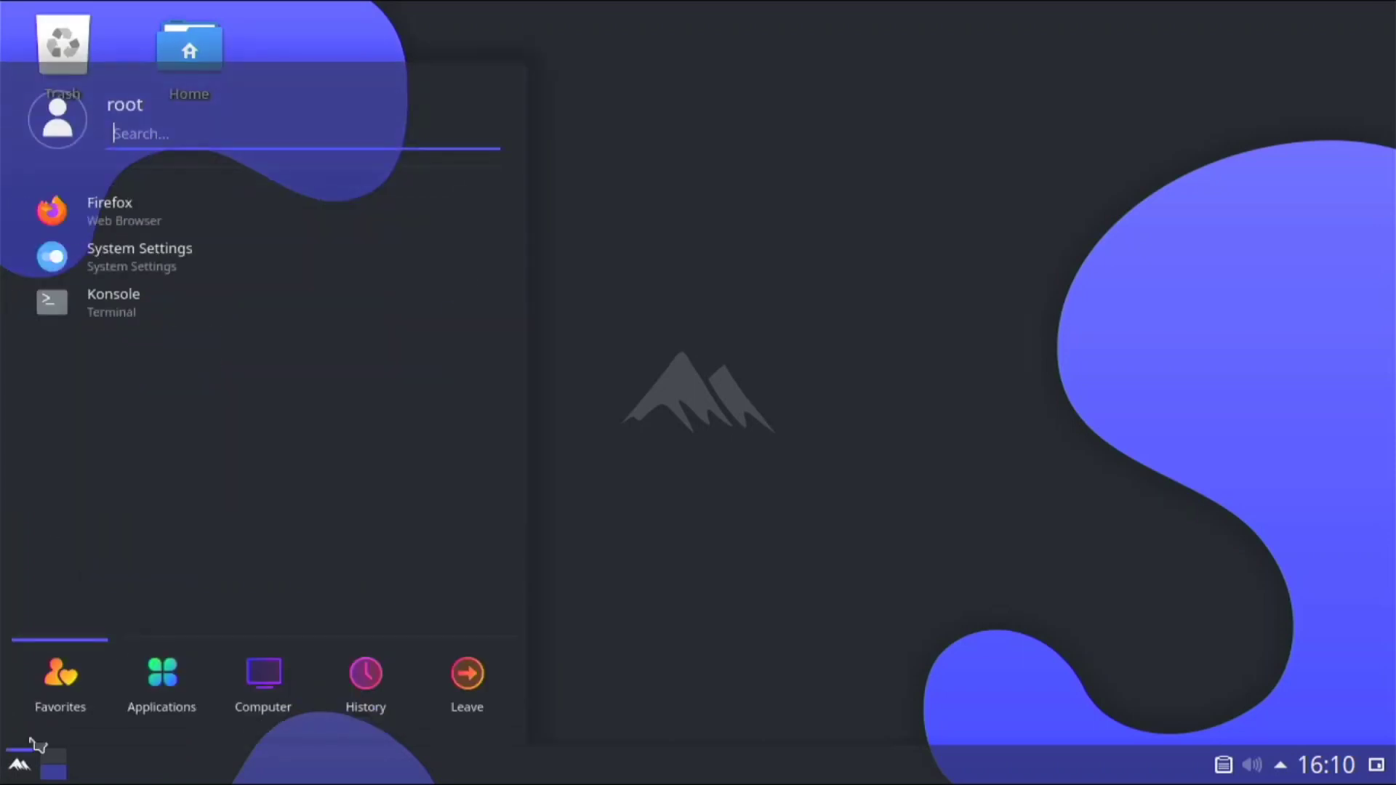
click(565, 595)
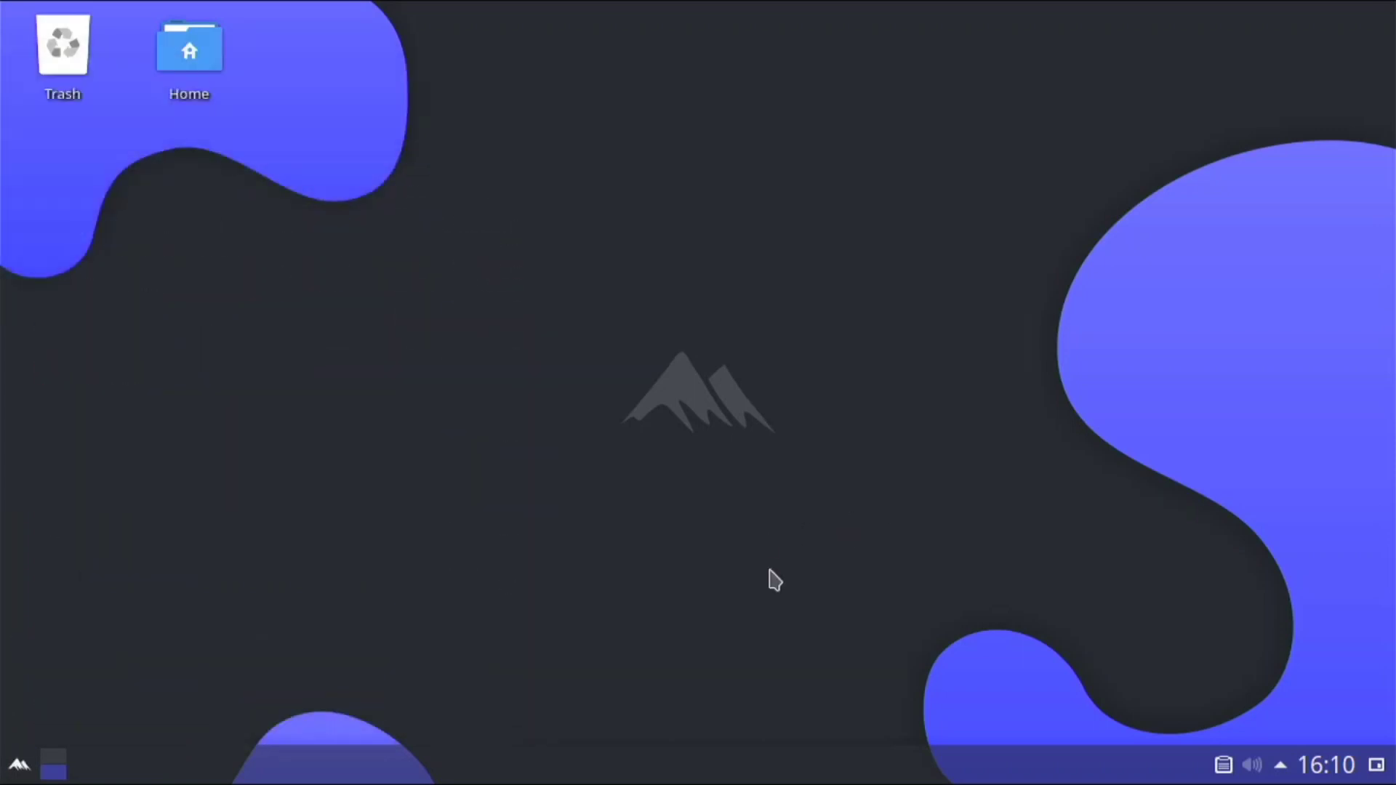